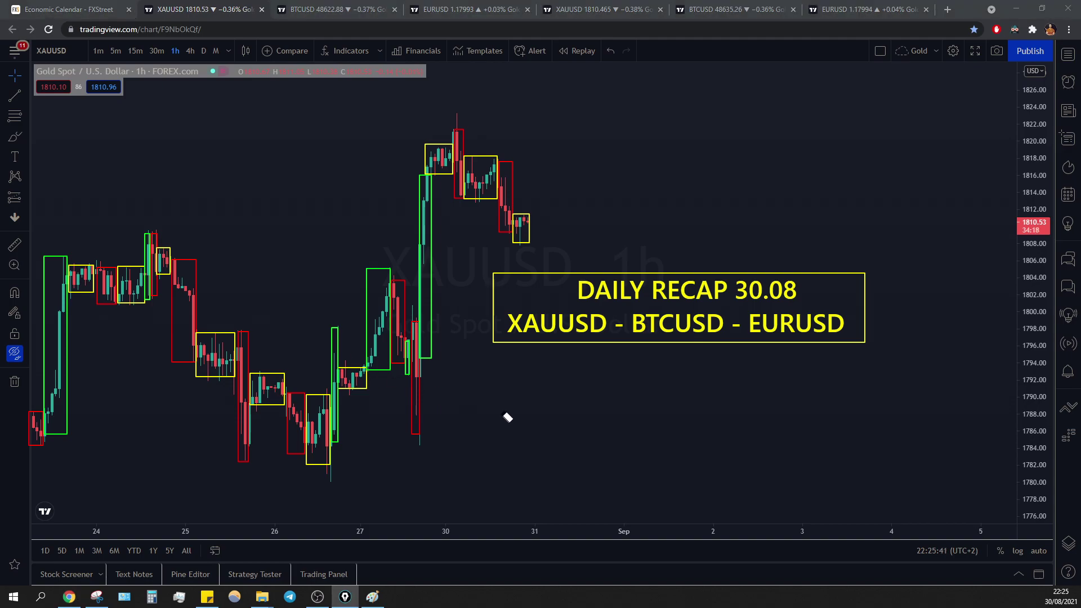
Show the hidden drawings on the hourly XAUUSD chart and check this week's events in the FXStreet economic calendar.
{"action": "mouse_move", "coordinate": [625, 386]}
{"action": "left_mouse_down"}
{"action": "mouse_move", "coordinate": [382, 159]}
{"action": "mouse_move", "coordinate": [355, 359]}
{"action": "mouse_move", "coordinate": [244, 410]}
{"action": "mouse_move", "coordinate": [50, 318]}
{"action": "mouse_move", "coordinate": [53, 453]}
{"action": "mouse_move", "coordinate": [149, 444]}
{"action": "left_mouse_up"}
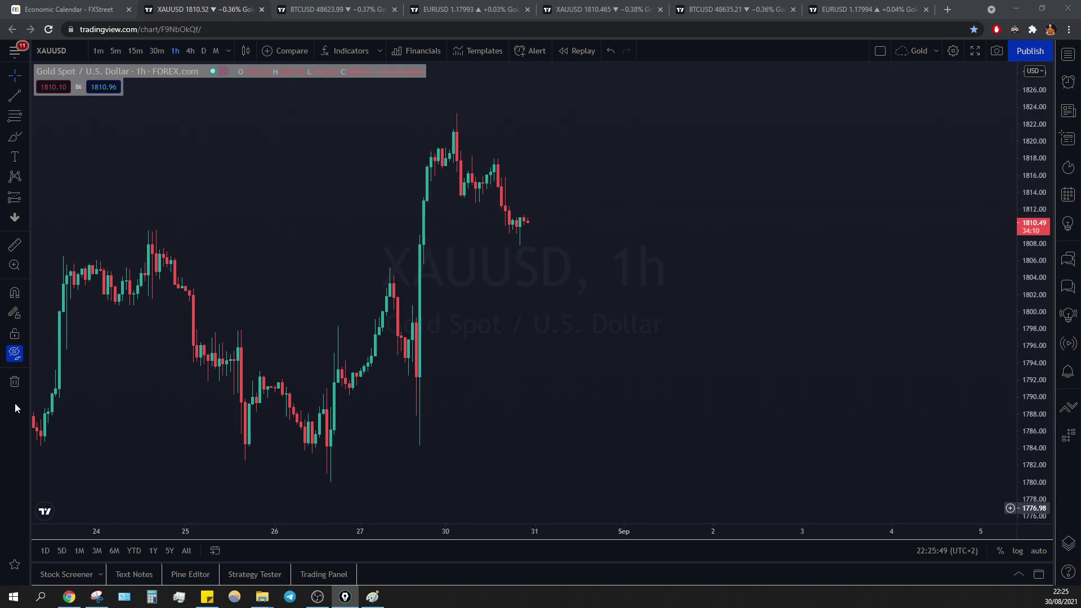
{"action": "left_click", "coordinate": [15, 353]}
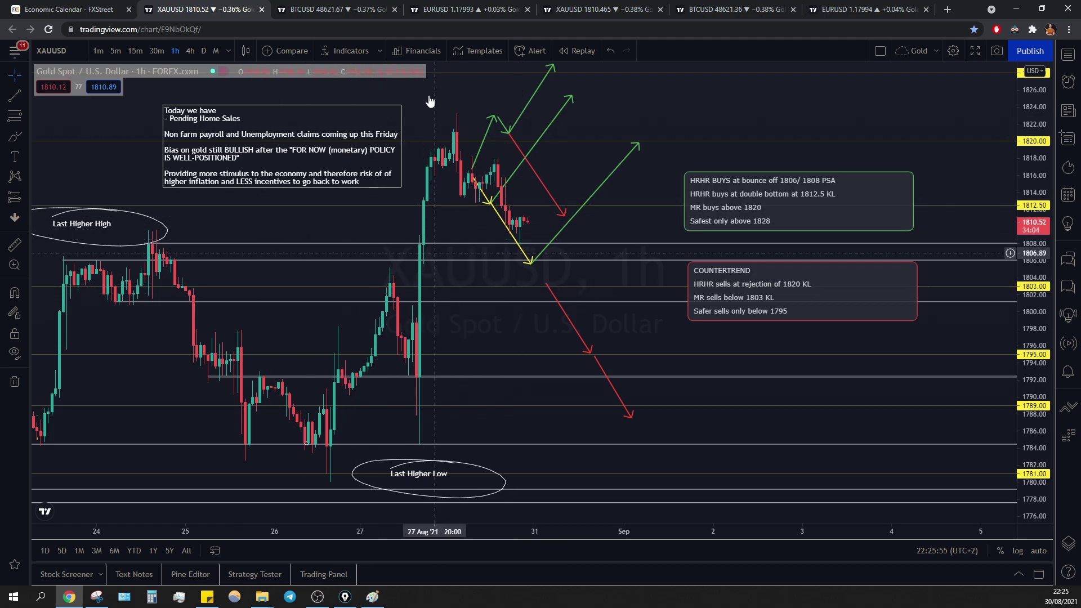
{"action": "left_click", "coordinate": [75, 7]}
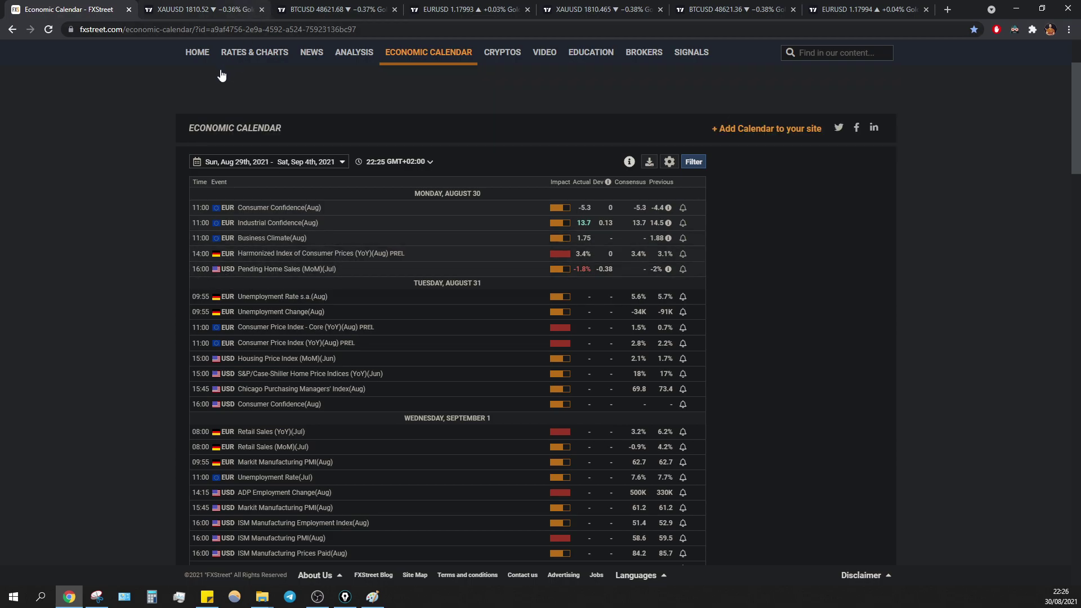
{"action": "left_click", "coordinate": [228, 7]}
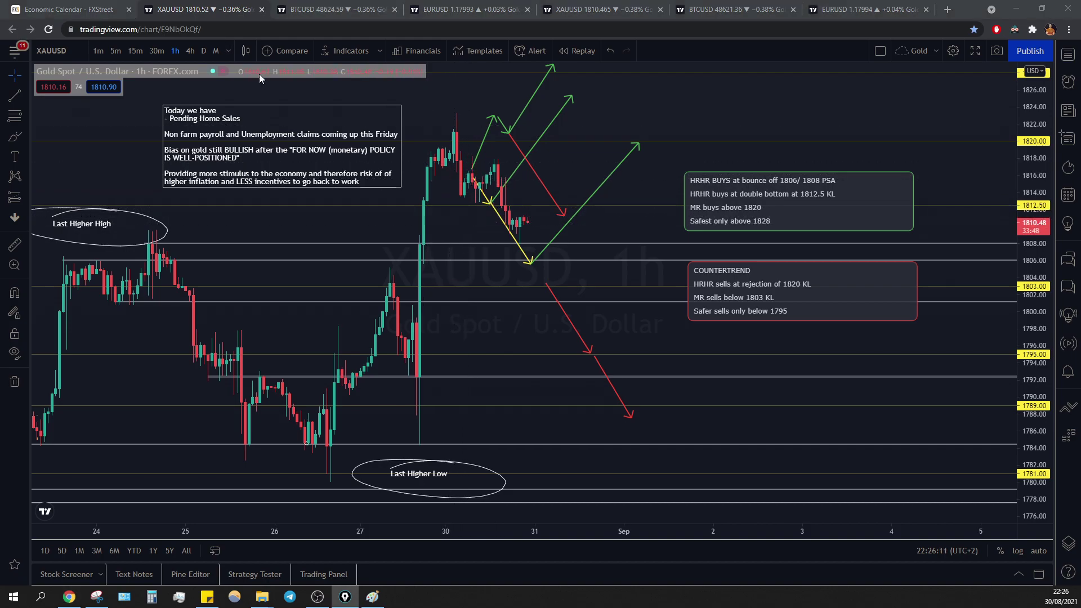
Mark the 30 August reaction lows near 1812.50 and the drop to 1808 with yellow arrows on the hourly gold chart.
{"action": "left_click_drag", "start_coordinate": [420, 253], "coordinate": [457, 205]}
{"action": "key", "text": "ctrl+z"}
{"action": "mouse_move", "coordinate": [427, 236]}
{"action": "left_mouse_down"}
{"action": "mouse_move", "coordinate": [457, 200]}
{"action": "mouse_move", "coordinate": [479, 206]}
{"action": "mouse_move", "coordinate": [526, 154]}
{"action": "left_mouse_up"}
{"action": "key", "text": "ctrl+z"}
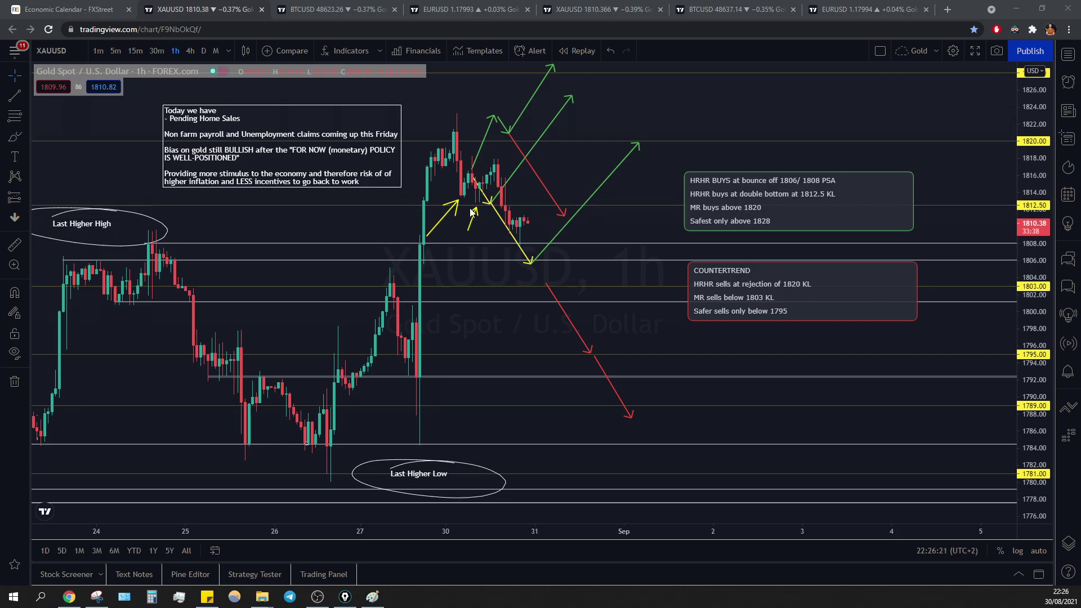
{"action": "mouse_move", "coordinate": [480, 204]}
{"action": "left_mouse_down"}
{"action": "mouse_move", "coordinate": [498, 170]}
{"action": "mouse_move", "coordinate": [472, 189]}
{"action": "mouse_move", "coordinate": [518, 254]}
{"action": "mouse_move", "coordinate": [516, 244]}
{"action": "mouse_move", "coordinate": [151, 242]}
{"action": "left_mouse_up"}
{"action": "key", "text": "ctrl+z"}
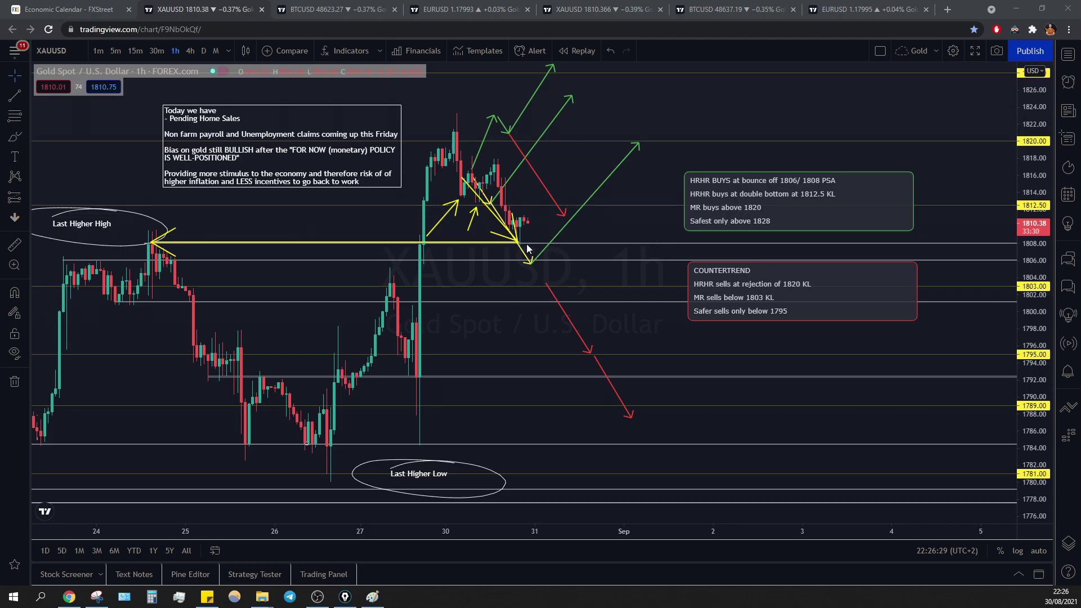
Sketch a bullish arrow rising from the 1808 level and undo the latest arrows.
{"action": "left_click_drag", "start_coordinate": [515, 243], "coordinate": [607, 129]}
{"action": "key", "text": "ctrl+z"}
{"action": "key", "text": "ctrl+z"}
{"action": "key", "text": "ctrl+z"}
{"action": "key", "text": "ctrl+z"}
{"action": "key", "text": "ctrl+z"}
{"action": "key", "text": "ctrl+z"}
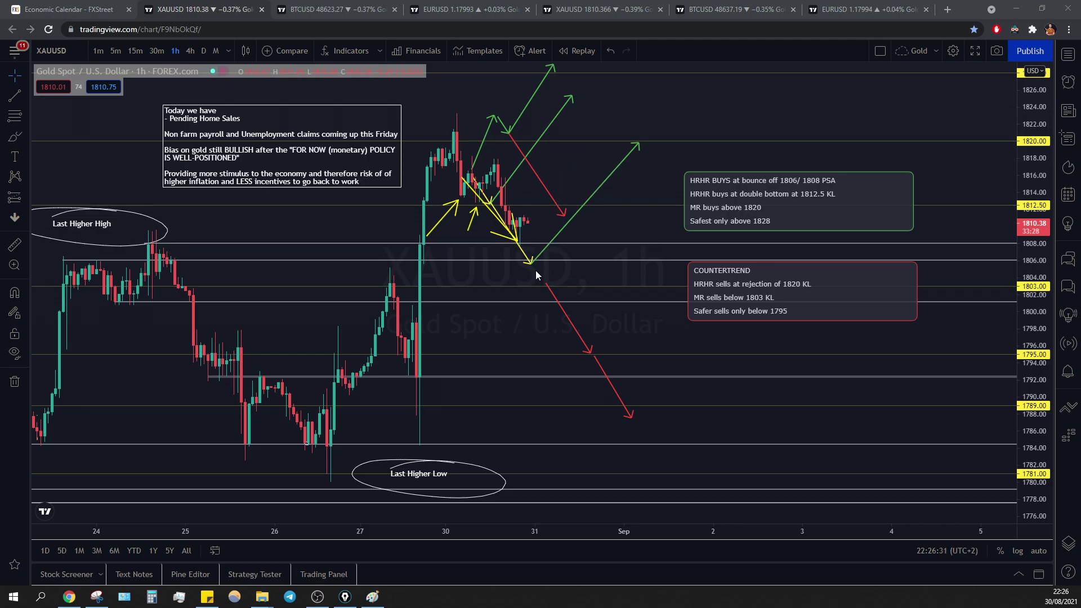
Point a horizontal arrow back to the last higher high and undo all the yellow arrows.
{"action": "mouse_move", "coordinate": [460, 199]}
{"action": "left_mouse_down"}
{"action": "mouse_move", "coordinate": [470, 172]}
{"action": "mouse_move", "coordinate": [479, 205]}
{"action": "mouse_move", "coordinate": [497, 163]}
{"action": "mouse_move", "coordinate": [516, 239]}
{"action": "mouse_move", "coordinate": [151, 242]}
{"action": "left_mouse_up"}
{"action": "key", "text": "ctrl+z"}
{"action": "key", "text": "ctrl+z"}
{"action": "key", "text": "ctrl+z"}
{"action": "key", "text": "ctrl+z"}
{"action": "key", "text": "ctrl+z"}
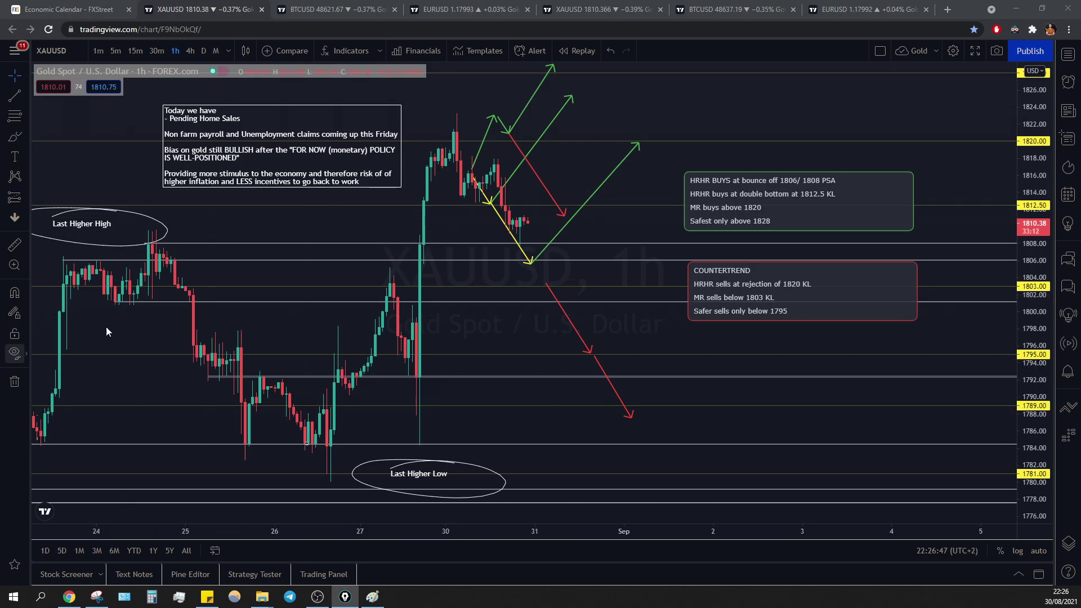
Hide the chart drawings and trace gold's decline from its 30 August high with yellow arrows, linking the low to the 24 August high.
{"action": "left_click", "coordinate": [14, 353]}
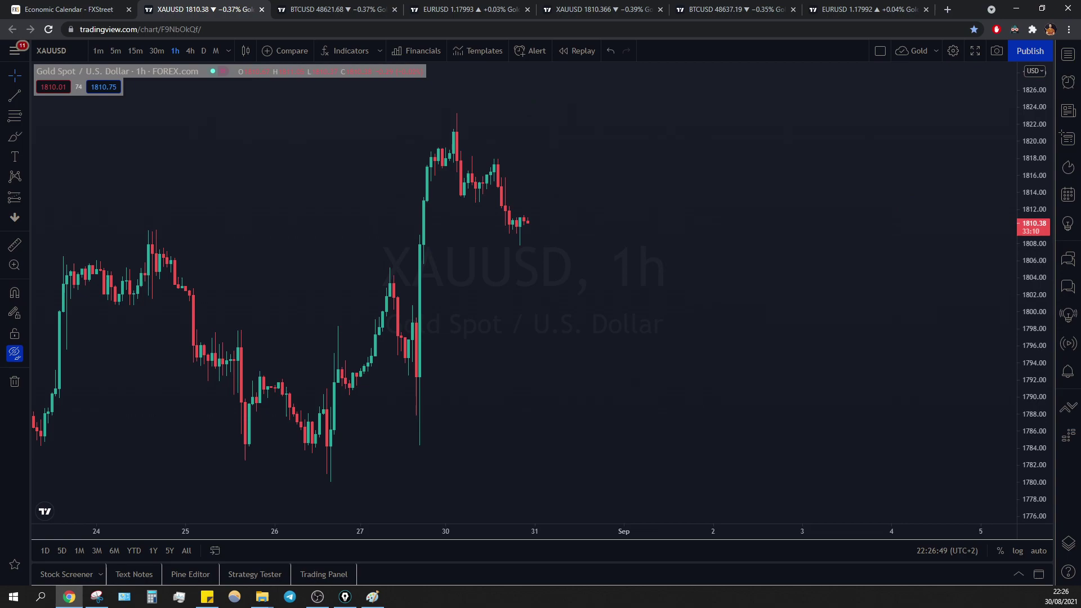
{"action": "mouse_move", "coordinate": [451, 138]}
{"action": "left_mouse_down"}
{"action": "mouse_move", "coordinate": [486, 200]}
{"action": "mouse_move", "coordinate": [461, 195]}
{"action": "mouse_move", "coordinate": [473, 166]}
{"action": "left_mouse_up"}
{"action": "mouse_move", "coordinate": [473, 165]}
{"action": "left_mouse_down"}
{"action": "mouse_move", "coordinate": [476, 198]}
{"action": "mouse_move", "coordinate": [499, 163]}
{"action": "mouse_move", "coordinate": [433, 166]}
{"action": "left_mouse_up"}
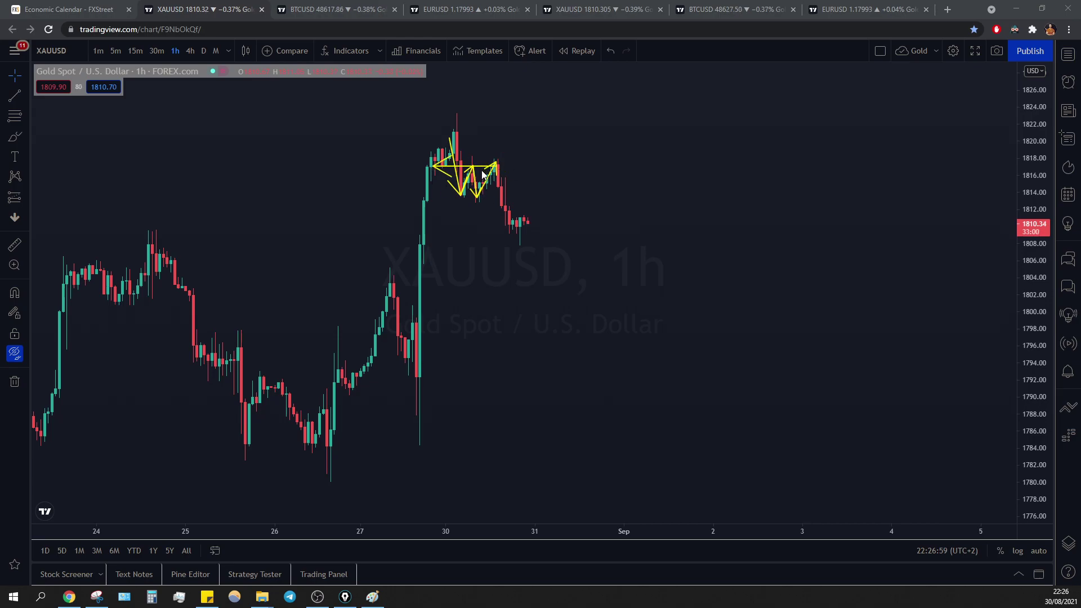
{"action": "key", "text": "ctrl+z"}
{"action": "mouse_move", "coordinate": [495, 164]}
{"action": "left_mouse_down"}
{"action": "mouse_move", "coordinate": [520, 241]}
{"action": "mouse_move", "coordinate": [329, 248]}
{"action": "mouse_move", "coordinate": [152, 270]}
{"action": "mouse_move", "coordinate": [150, 280]}
{"action": "left_mouse_up"}
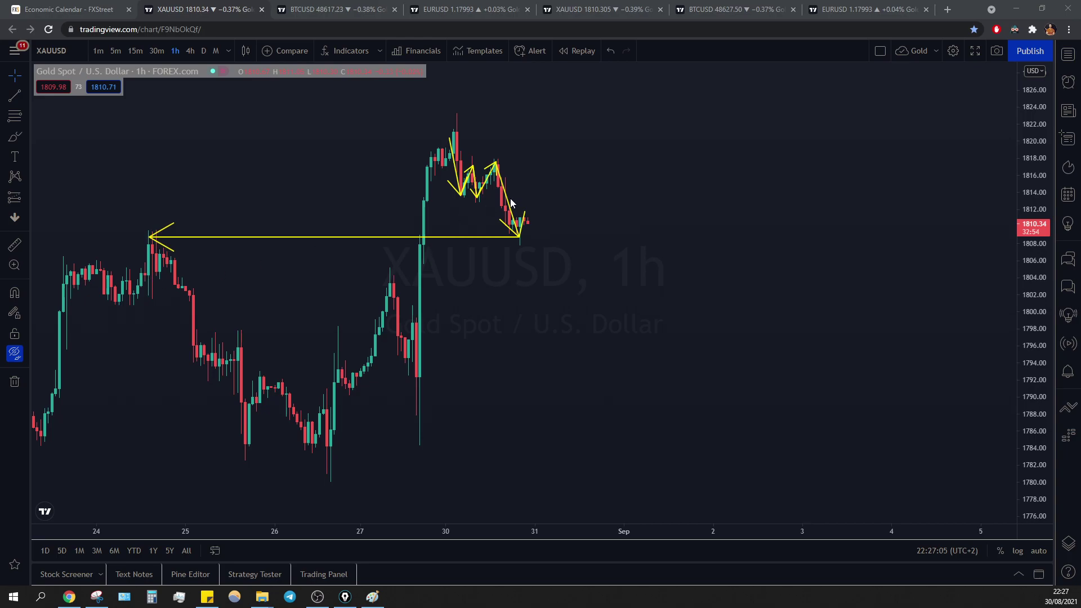
Sketch a projected zigzag of yellow arrows from the current gold price, swinging between about 1810 and 1820.
{"action": "mouse_move", "coordinate": [537, 221]}
{"action": "left_mouse_down"}
{"action": "mouse_move", "coordinate": [547, 241]}
{"action": "mouse_move", "coordinate": [571, 212]}
{"action": "left_mouse_up"}
{"action": "left_click_drag", "start_coordinate": [572, 205], "coordinate": [577, 206]}
{"action": "mouse_move", "coordinate": [610, 138]}
{"action": "left_mouse_down"}
{"action": "mouse_move", "coordinate": [631, 224]}
{"action": "mouse_move", "coordinate": [651, 140]}
{"action": "mouse_move", "coordinate": [692, 232]}
{"action": "left_mouse_up"}
{"action": "left_click_drag", "start_coordinate": [691, 232], "coordinate": [722, 108]}
{"action": "left_click_drag", "start_coordinate": [735, 71], "coordinate": [737, 58]}
{"action": "mouse_move", "coordinate": [691, 231]}
{"action": "left_mouse_down"}
{"action": "mouse_move", "coordinate": [700, 262]}
{"action": "mouse_move", "coordinate": [782, 326]}
{"action": "left_mouse_up"}
Undo all the yellow arrows on the hourly gold chart.
{"action": "key", "text": "ctrl+z"}
{"action": "key", "text": "ctrl+z"}
{"action": "key", "text": "ctrl+z"}
{"action": "key", "text": "ctrl+z"}
{"action": "key", "text": "ctrl+z"}
{"action": "key", "text": "ctrl+z"}
{"action": "key", "text": "ctrl+z"}
{"action": "key", "text": "ctrl+z"}
{"action": "key", "text": "ctrl+z"}
{"action": "key", "text": "ctrl+z"}
{"action": "key", "text": "ctrl+z"}
{"action": "key", "text": "ctrl+z"}
{"action": "key", "text": "ctrl+z"}
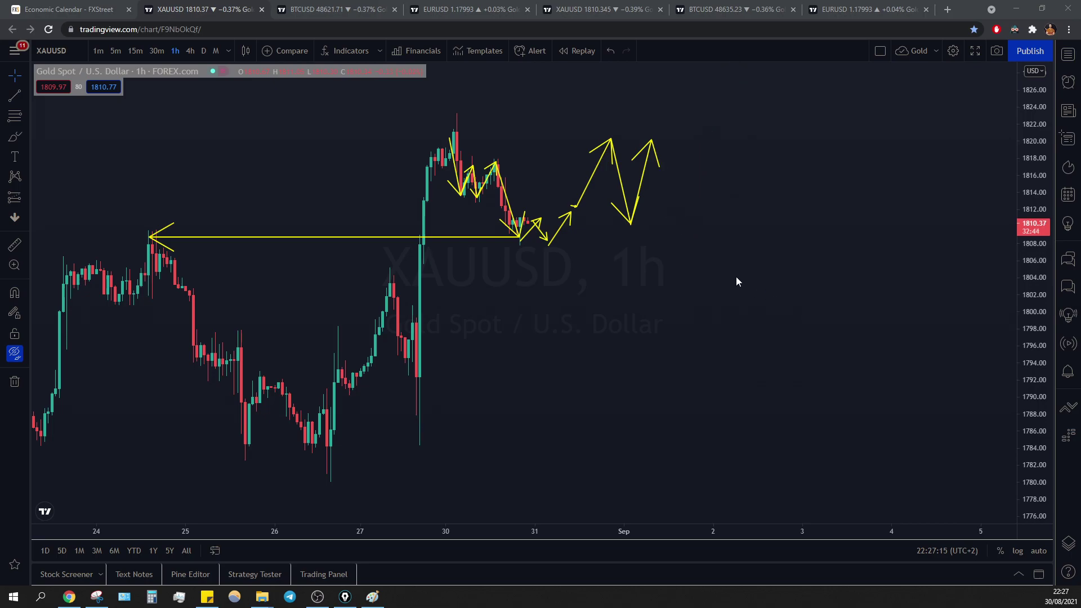
{"action": "key", "text": "ctrl+z"}
{"action": "key", "text": "ctrl+z"}
{"action": "key", "text": "ctrl+z"}
{"action": "key", "text": "ctrl+z"}
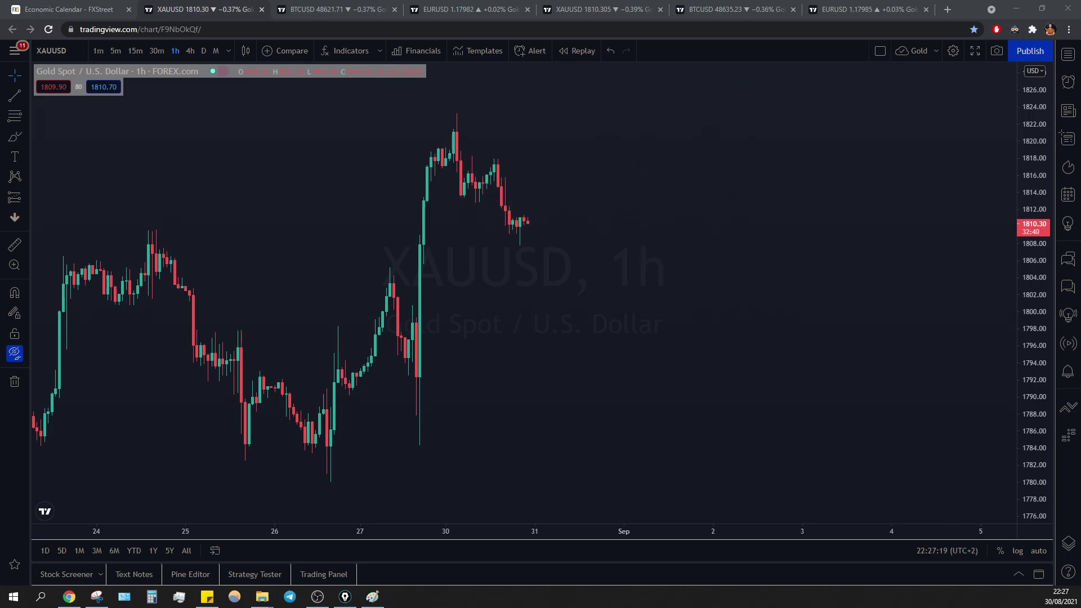
Switch to the one-minute XAUUSD chart and point out the 1820 level with short arrows.
{"action": "left_click", "coordinate": [16, 353]}
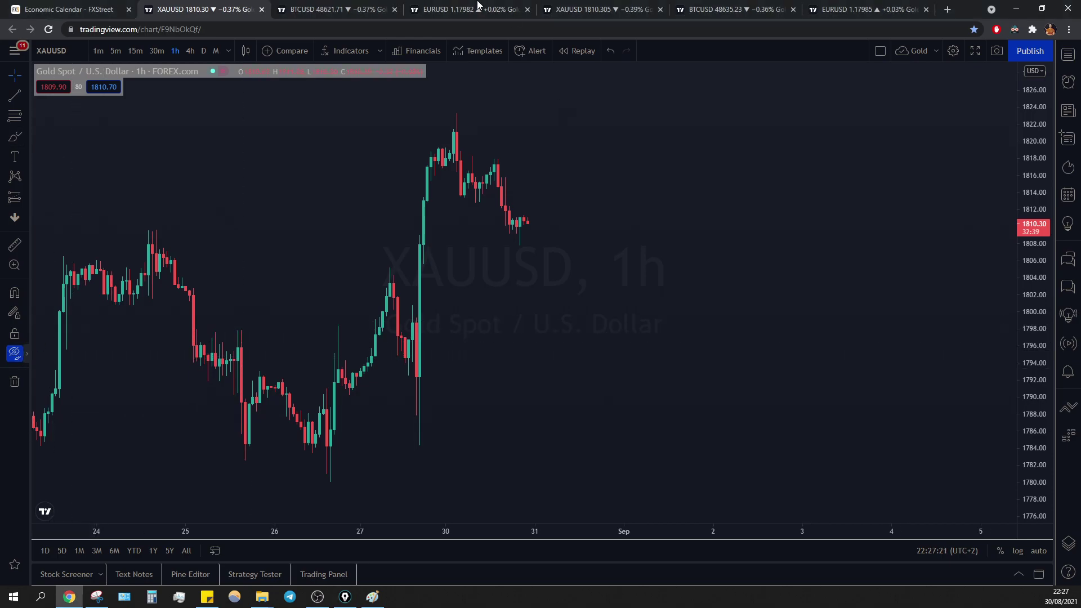
{"action": "left_click", "coordinate": [577, 5]}
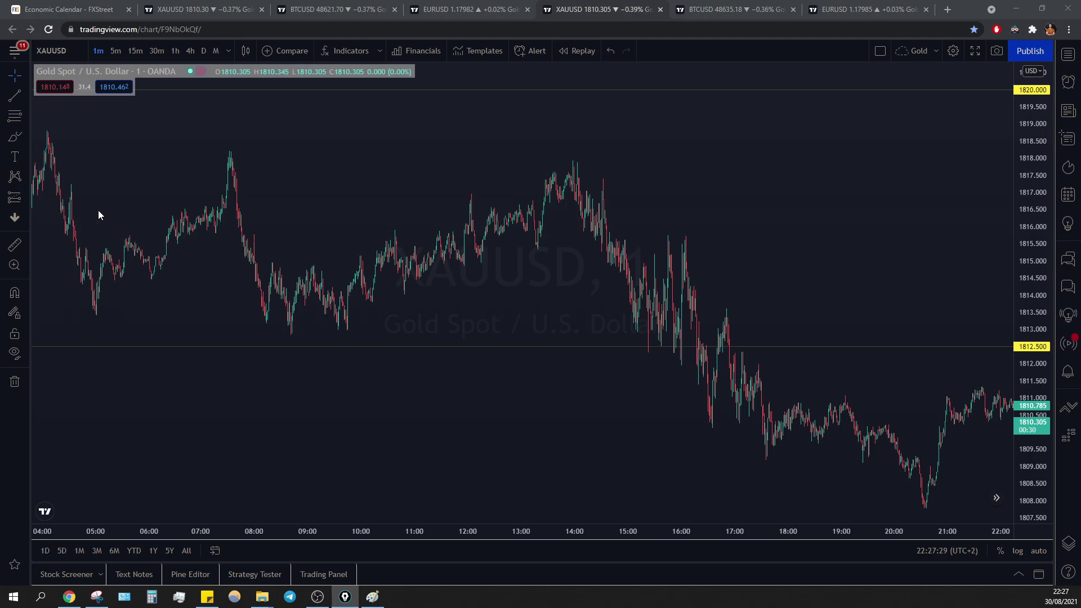
{"action": "mouse_move", "coordinate": [959, 98]}
{"action": "left_mouse_down"}
{"action": "mouse_move", "coordinate": [1028, 92]}
{"action": "mouse_move", "coordinate": [964, 85]}
{"action": "left_mouse_up"}
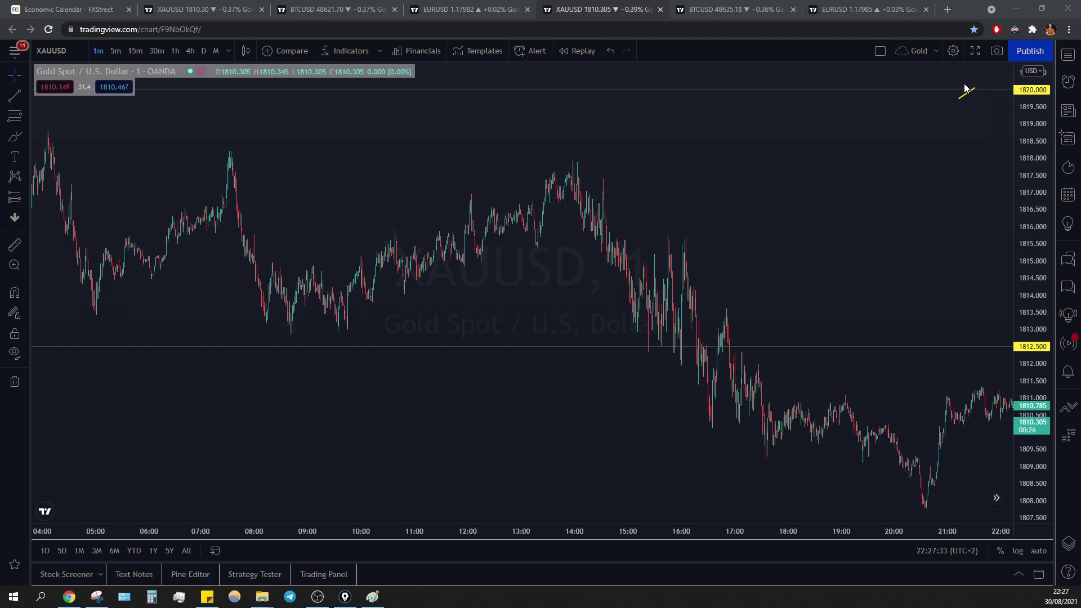
{"action": "key", "text": "Escape"}
{"action": "left_click_drag", "start_coordinate": [972, 143], "coordinate": [994, 111]}
{"action": "left_click", "coordinate": [1009, 106]}
Trace the early rise to the 04:00 peak in yellow and the fall to the 05:00 low with a red zigzag arrow.
{"action": "left_click", "coordinate": [35, 209]}
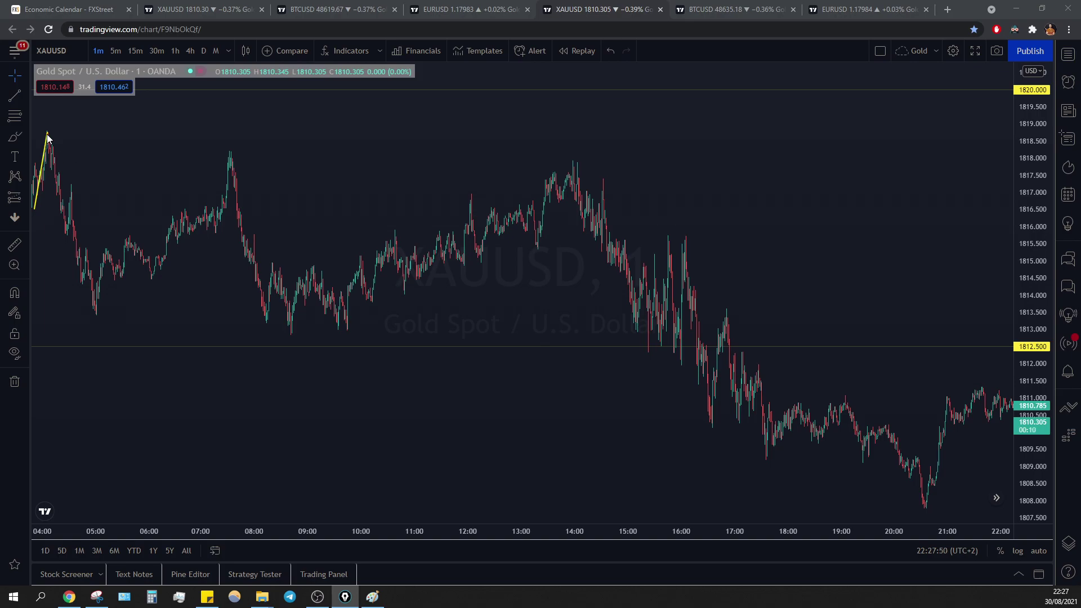
{"action": "left_click", "coordinate": [66, 228]}
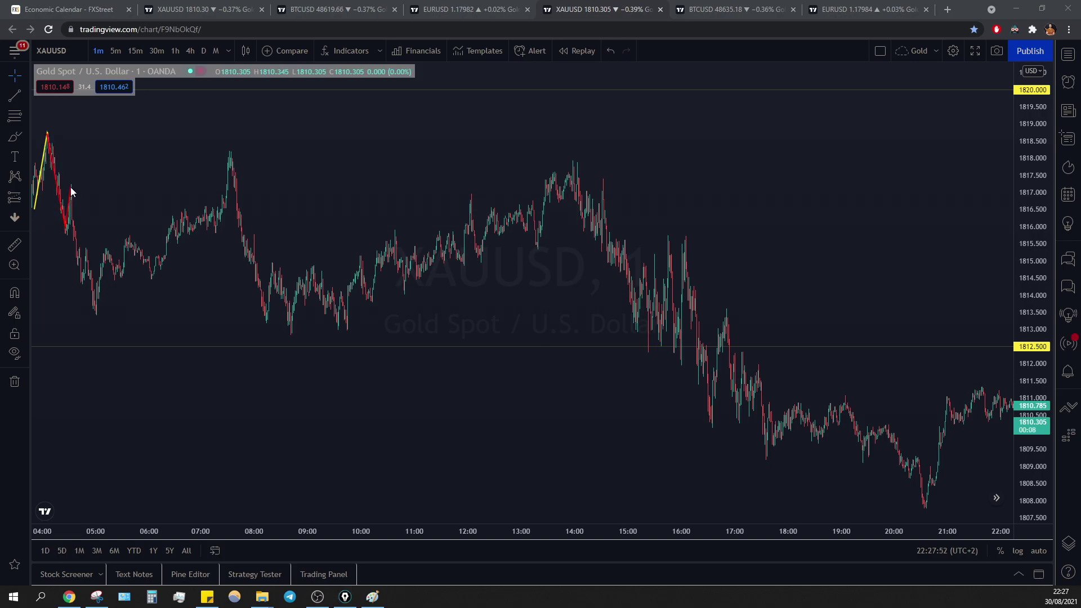
{"action": "left_click", "coordinate": [81, 285]}
{"action": "left_click", "coordinate": [85, 248]}
{"action": "left_click_drag", "start_coordinate": [98, 403], "coordinate": [95, 336]}
{"action": "left_click_drag", "start_coordinate": [111, 463], "coordinate": [103, 360]}
Add an enlarged yellow label "first reaction at 1812,5" just below the 05:00 low.
{"action": "key", "text": "ctrl+shift+3"}
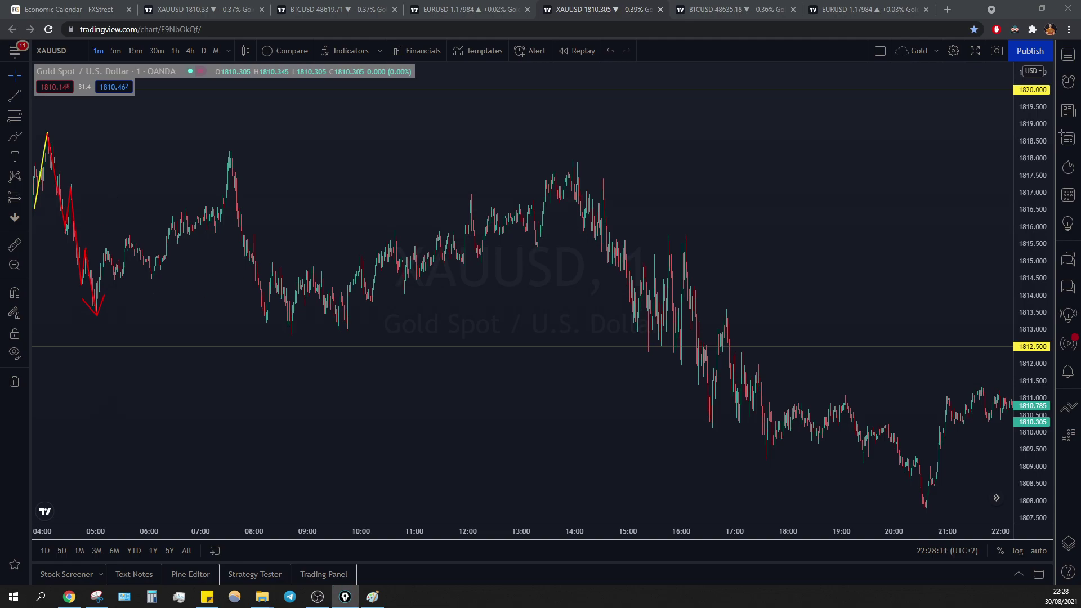
{"action": "left_click", "coordinate": [58, 328]}
{"action": "type", "text": "f"}
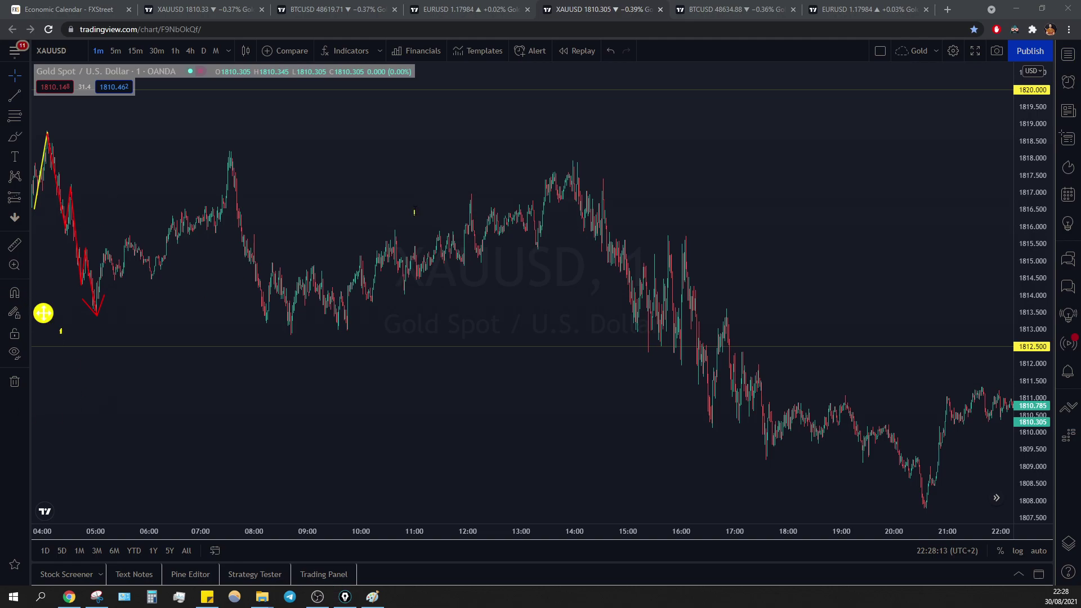
{"action": "type", "text": "first reaction at 1812,5"}
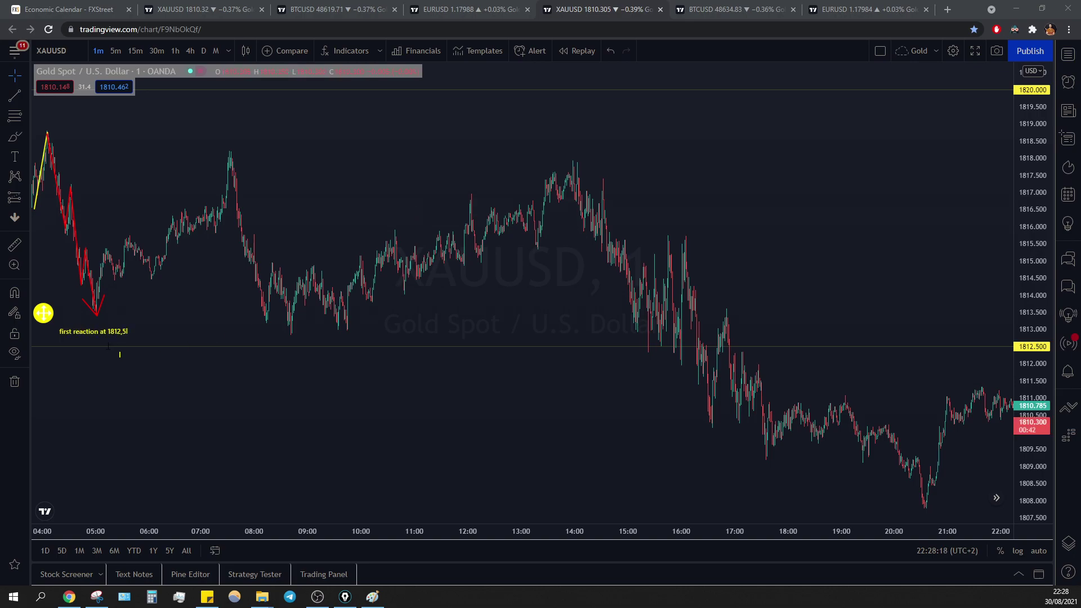
{"action": "scroll", "coordinate": [115, 290], "scroll_direction": "up", "scroll_amount": 3}
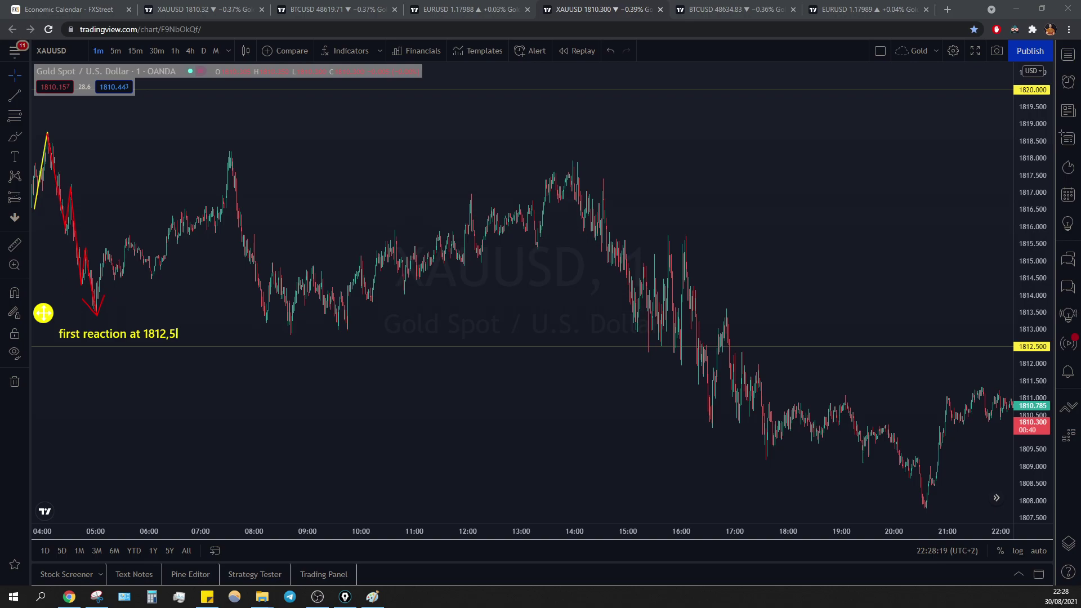
{"action": "left_click_drag", "start_coordinate": [43, 313], "coordinate": [30, 315]}
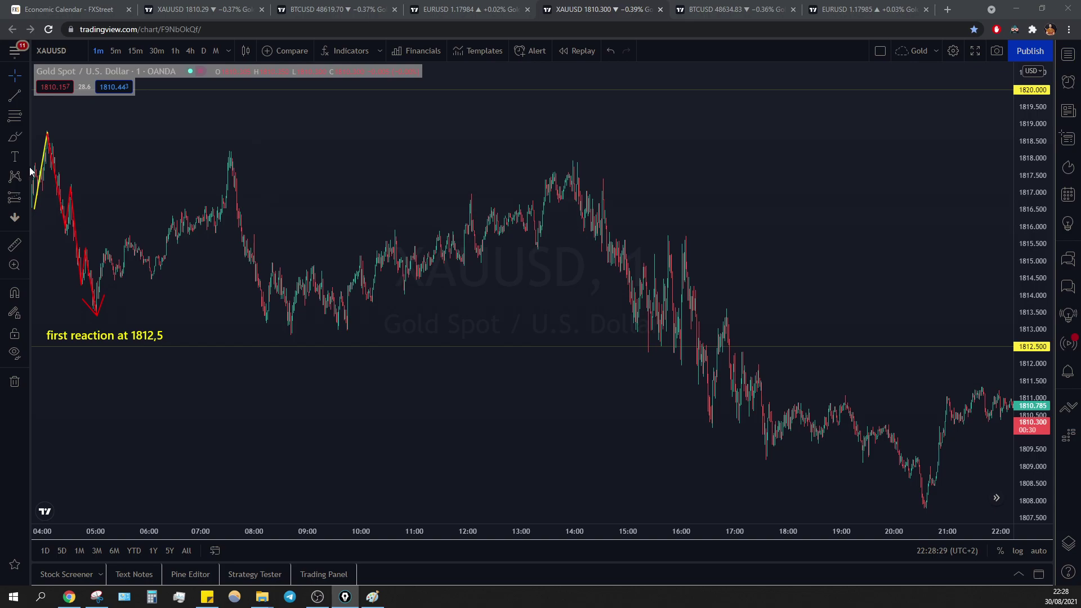
Trace the recovery from the 05:00 low to the peak before 08:00 in green, underlining the double low near 06:00.
{"action": "mouse_move", "coordinate": [96, 300]}
{"action": "left_mouse_down"}
{"action": "mouse_move", "coordinate": [106, 249]}
{"action": "mouse_move", "coordinate": [118, 279]}
{"action": "mouse_move", "coordinate": [129, 244]}
{"action": "mouse_move", "coordinate": [153, 273]}
{"action": "mouse_move", "coordinate": [160, 255]}
{"action": "mouse_move", "coordinate": [167, 267]}
{"action": "left_mouse_up"}
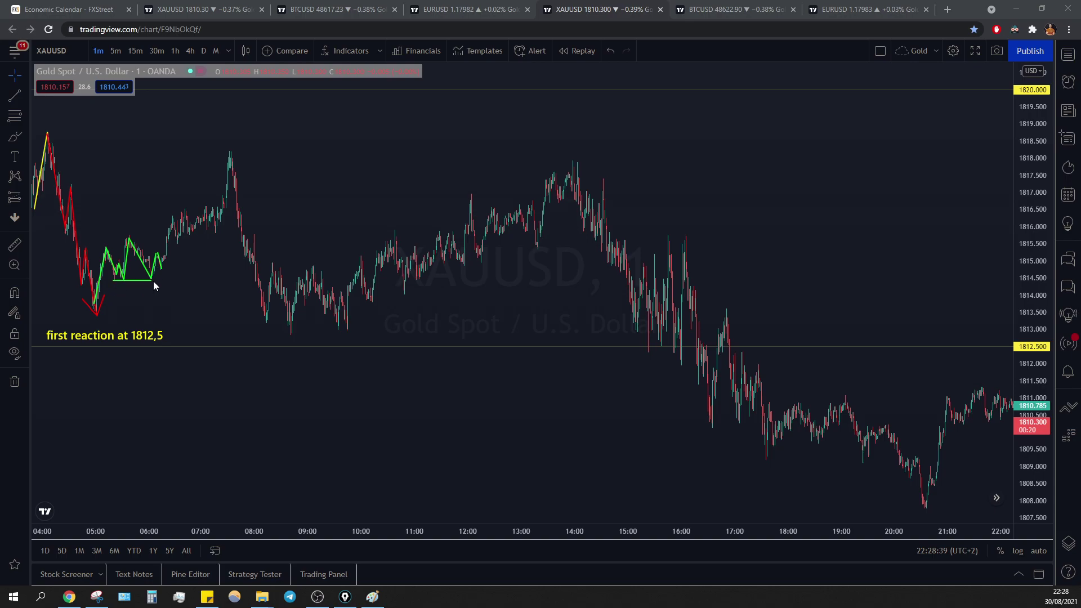
{"action": "mouse_move", "coordinate": [170, 233]}
{"action": "left_mouse_down"}
{"action": "mouse_move", "coordinate": [173, 221]}
{"action": "mouse_move", "coordinate": [176, 239]}
{"action": "mouse_move", "coordinate": [184, 217]}
{"action": "mouse_move", "coordinate": [194, 231]}
{"action": "mouse_move", "coordinate": [206, 211]}
{"action": "mouse_move", "coordinate": [218, 230]}
{"action": "left_mouse_up"}
{"action": "left_click_drag", "start_coordinate": [223, 196], "coordinate": [229, 210]}
{"action": "left_click_drag", "start_coordinate": [228, 210], "coordinate": [230, 150]}
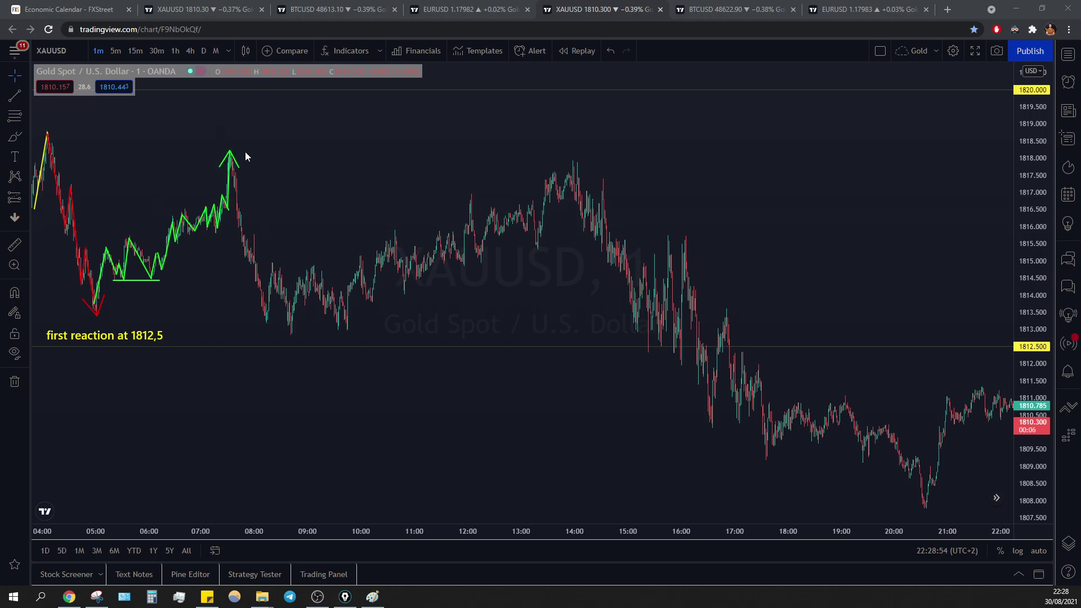
Compare the peak before 08:00 with the 04:00 peak using a horizontal arrow, and undo the temporary marks.
{"action": "left_click_drag", "start_coordinate": [230, 150], "coordinate": [54, 149]}
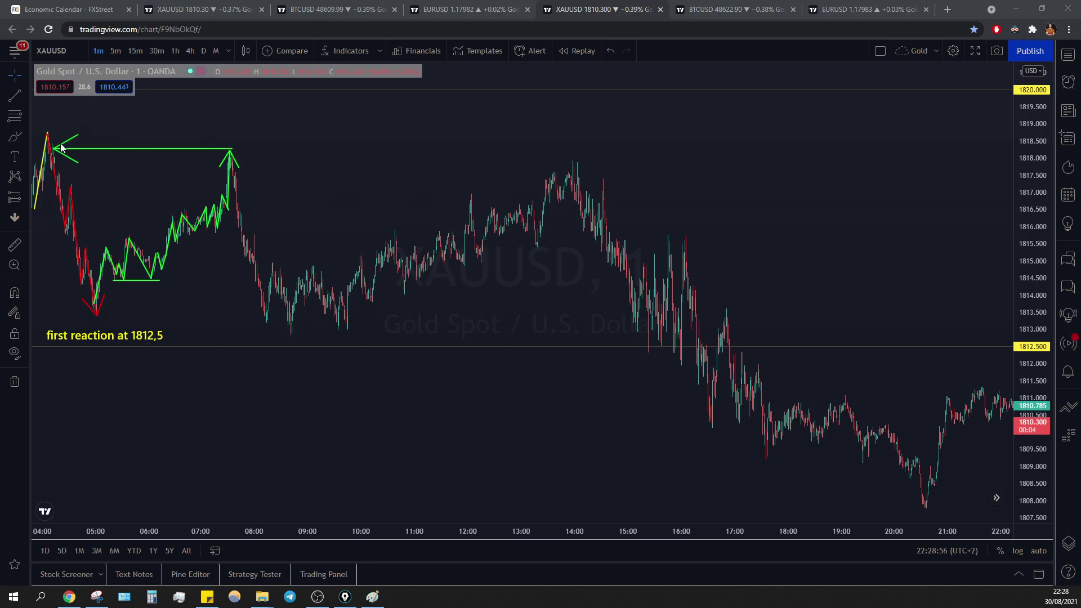
{"action": "key", "text": "ctrl+z"}
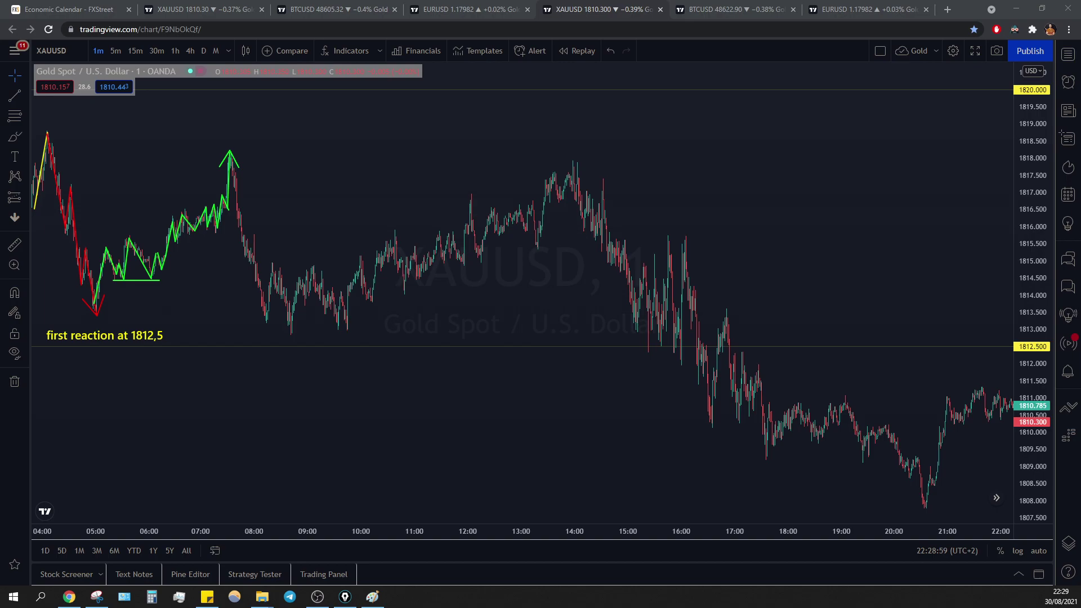
{"action": "left_click_drag", "start_coordinate": [233, 497], "coordinate": [201, 292]}
{"action": "key", "text": "ctrl+z"}
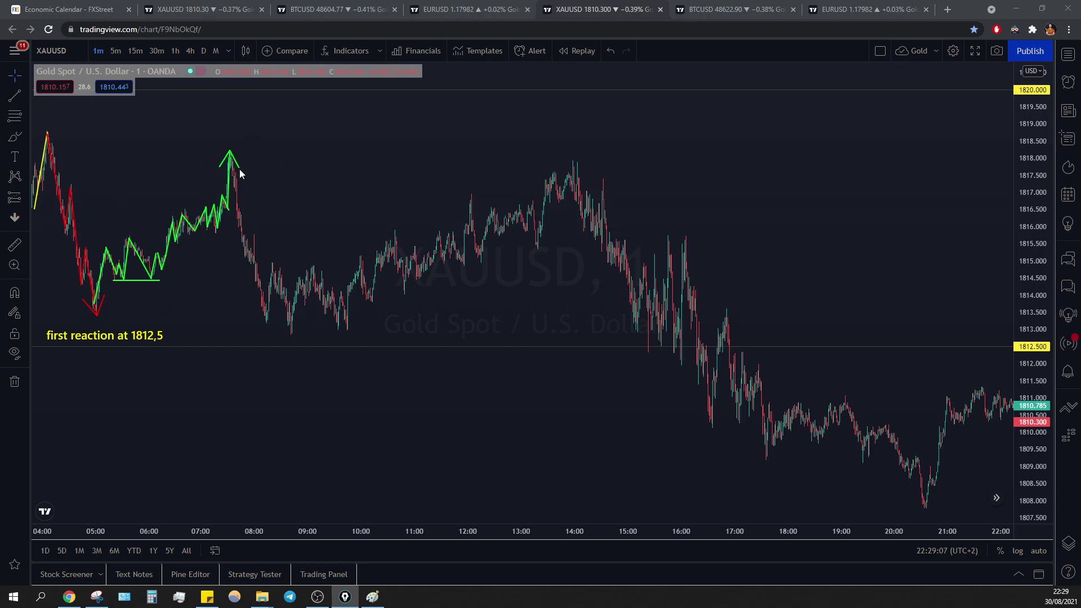
{"action": "left_click_drag", "start_coordinate": [229, 153], "coordinate": [47, 150]}
{"action": "key", "text": "ctrl+z"}
Trace the second fall from the peak before 08:00 to the low near 08:45 with a red zigzag ending in an arrow.
{"action": "mouse_move", "coordinate": [231, 159]}
{"action": "left_mouse_down"}
{"action": "mouse_move", "coordinate": [264, 328]}
{"action": "mouse_move", "coordinate": [106, 323]}
{"action": "left_mouse_up"}
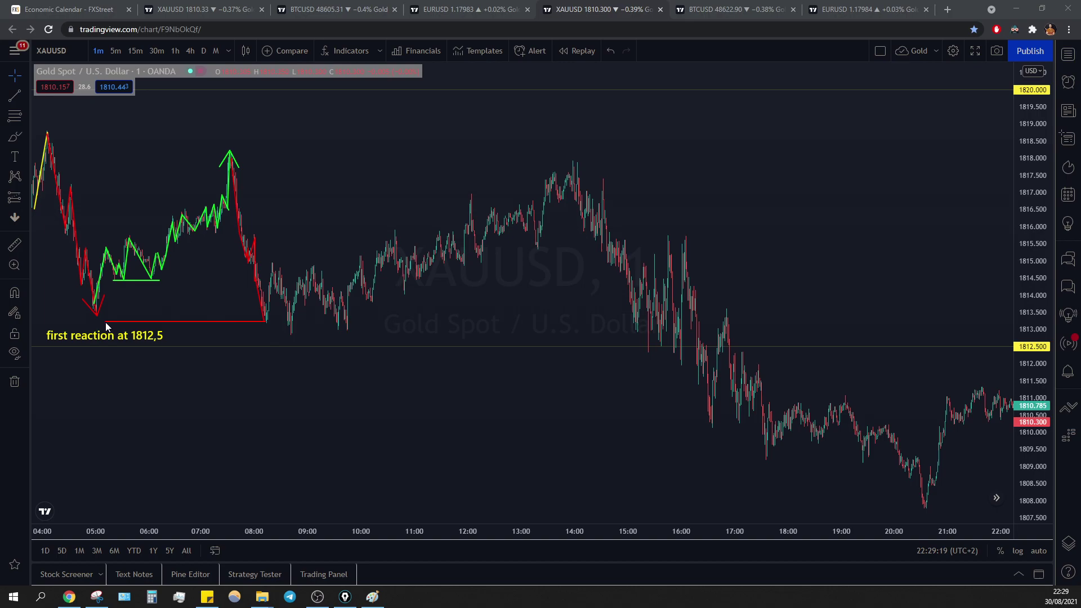
{"action": "key", "text": "ctrl+z"}
{"action": "left_click_drag", "start_coordinate": [273, 266], "coordinate": [287, 324]}
{"action": "left_click_drag", "start_coordinate": [277, 313], "coordinate": [291, 312]}
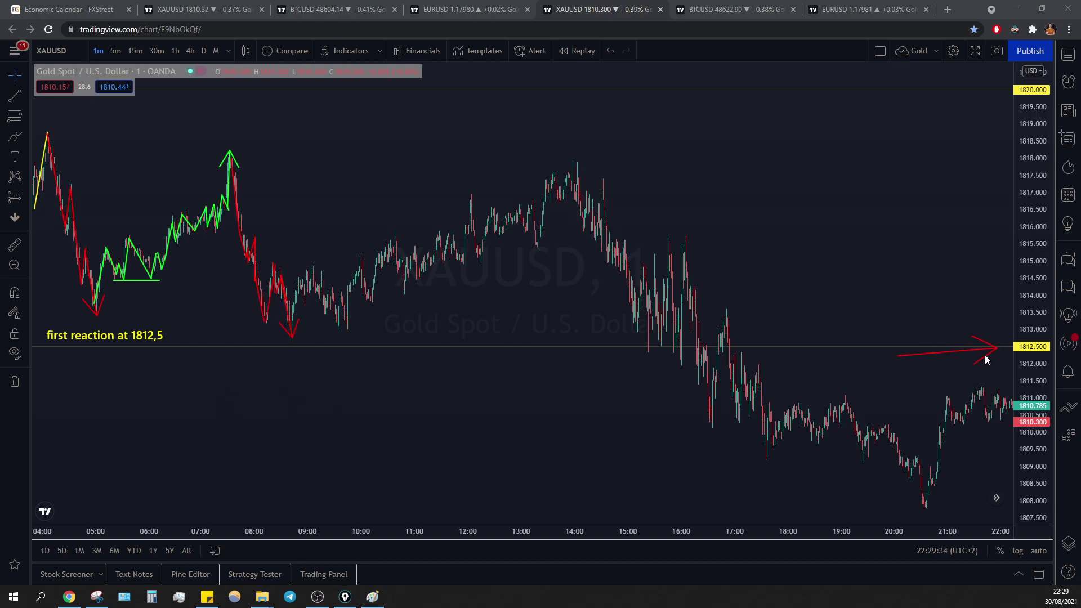
Add a yellow label "2nd reaction at 1812,5" below the low near 08:45.
{"action": "left_click_drag", "start_coordinate": [172, 388], "coordinate": [155, 353]}
{"action": "type", "text": "2nd"}
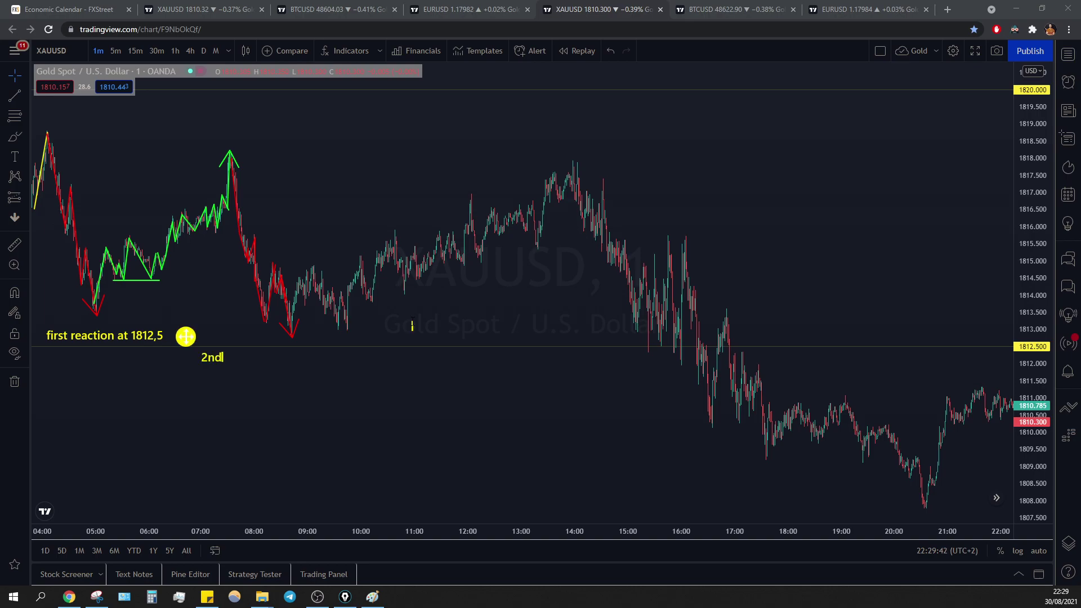
{"action": "type", "text": " reaction at 1812,5"}
{"action": "left_click_drag", "start_coordinate": [186, 336], "coordinate": [208, 335]}
Add a yellow "DB" label between and below the two reaction labels.
{"action": "left_click", "coordinate": [143, 366]}
{"action": "type", "text": "db"}
{"action": "key", "text": "BackSpace"}
{"action": "key", "text": "BackSpace"}
{"action": "type", "text": "D"}
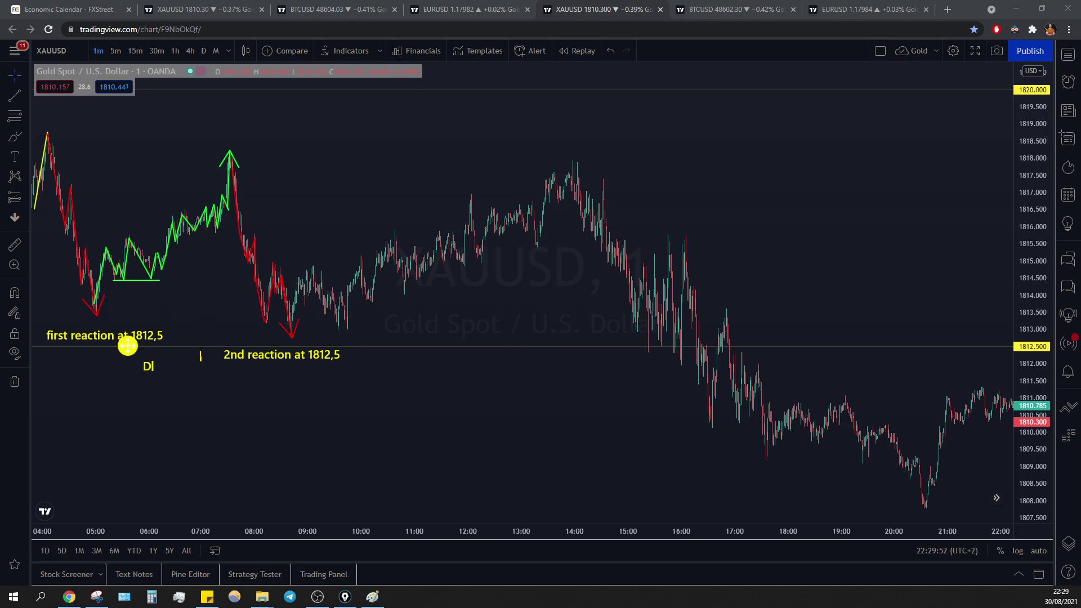
{"action": "type", "text": "B AT"}
{"action": "key", "text": "BackSpace"}
{"action": "key", "text": "BackSpace"}
{"action": "key", "text": "BackSpace"}
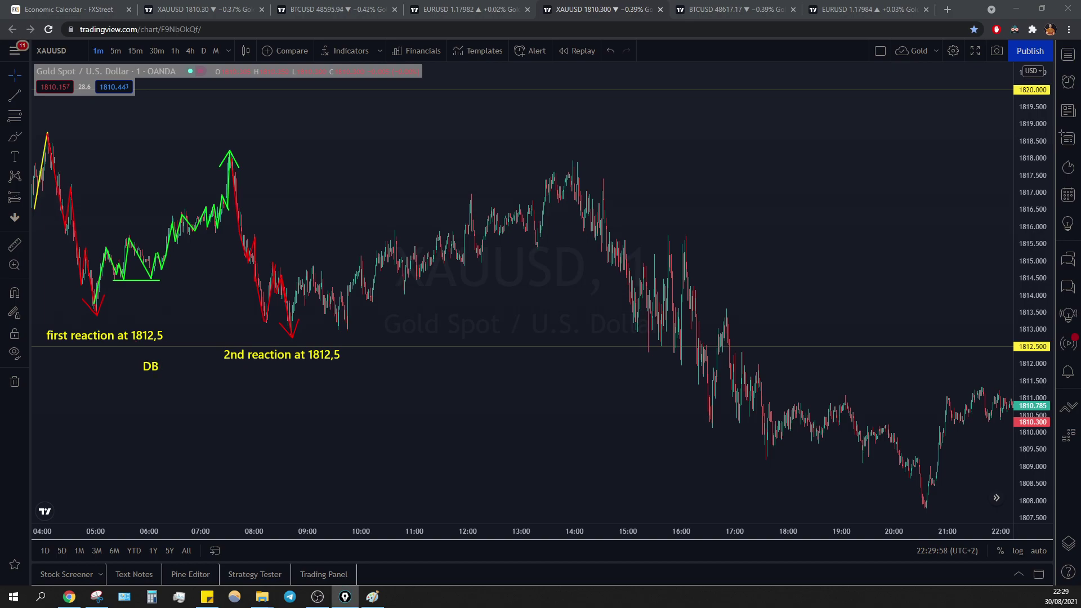
Draw yellow arrows from both reaction labels to "DB" and a horizontal line linking the two lows.
{"action": "left_click_drag", "start_coordinate": [112, 347], "coordinate": [121, 355]}
{"action": "left_click_drag", "start_coordinate": [204, 360], "coordinate": [170, 366]}
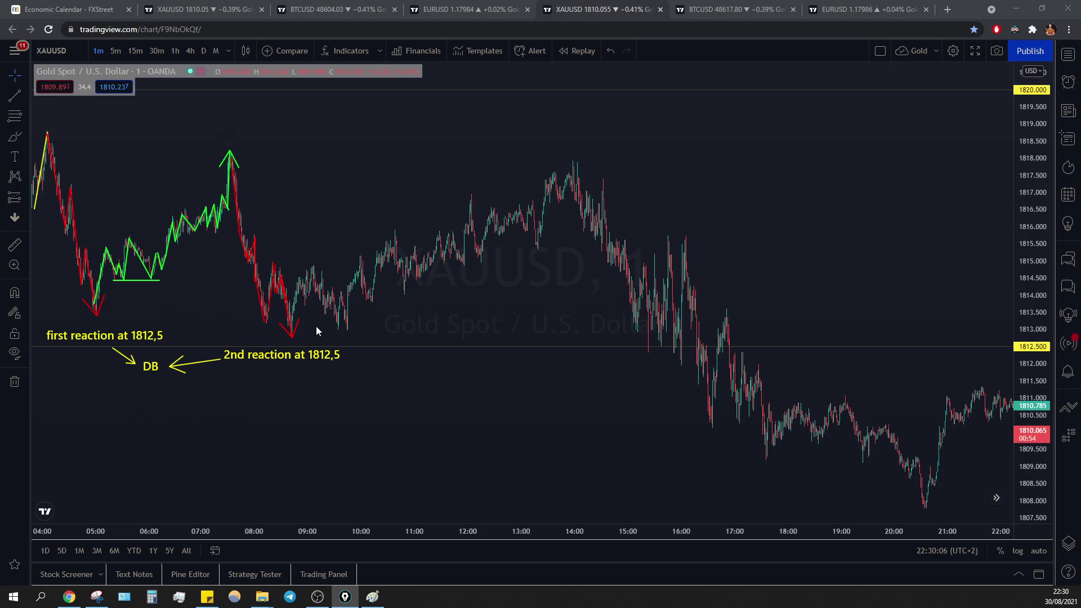
{"action": "left_click_drag", "start_coordinate": [265, 324], "coordinate": [97, 323]}
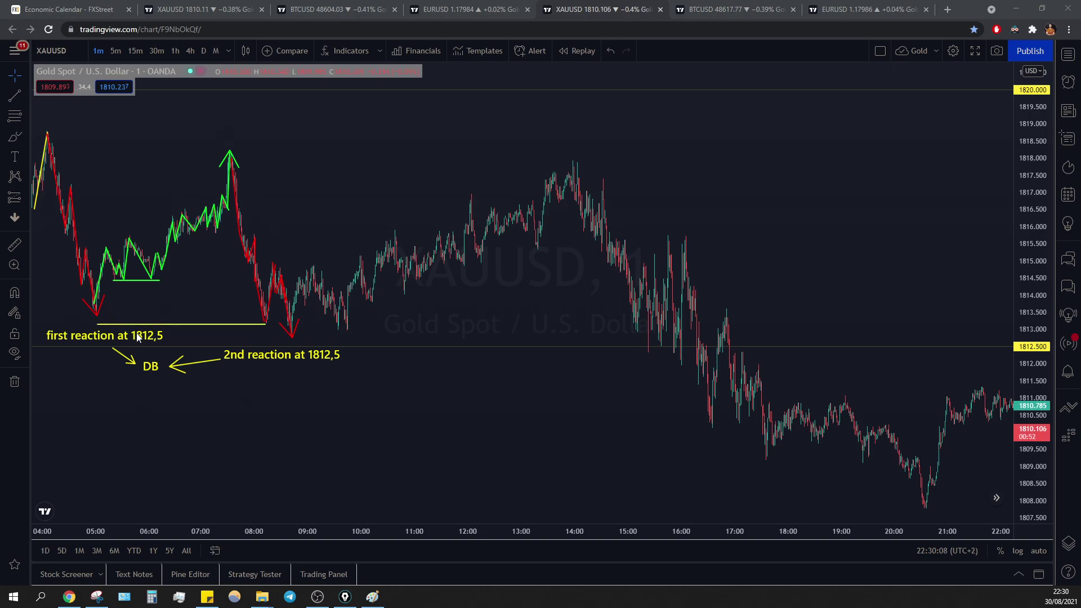
Remove the yellow line linking the two lows, and trace price from the 08:45 low to about 09:40 with a yellow zigzag.
{"action": "key", "text": "ctrl+z"}
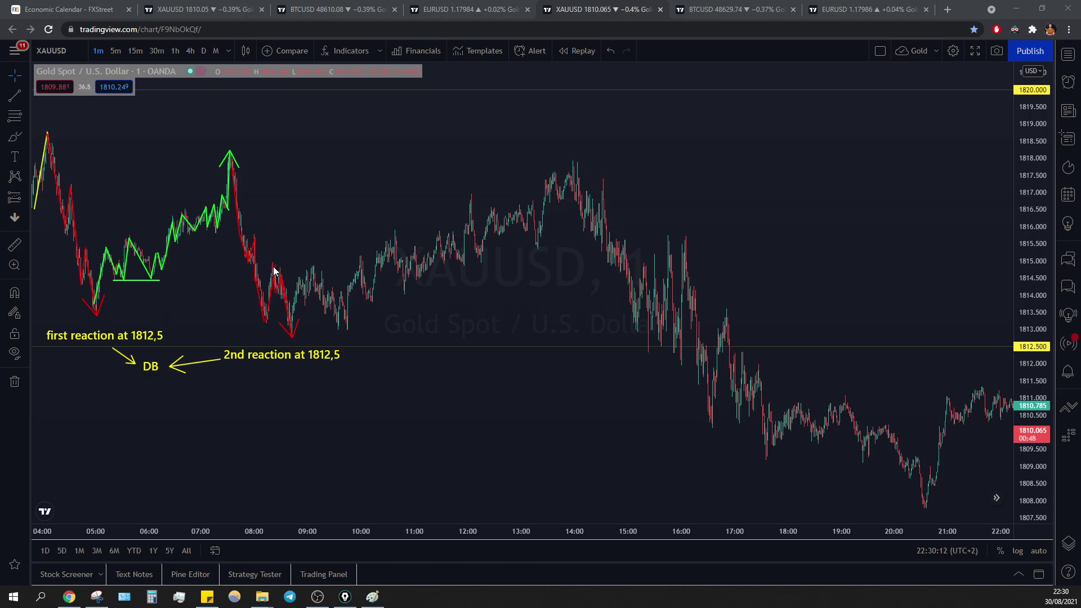
{"action": "left_click_drag", "start_coordinate": [291, 328], "coordinate": [312, 276]}
{"action": "left_click", "coordinate": [312, 266]}
{"action": "left_click", "coordinate": [326, 312]}
{"action": "left_click", "coordinate": [333, 290]}
{"action": "left_click", "coordinate": [338, 328]}
{"action": "double_click", "coordinate": [343, 290]}
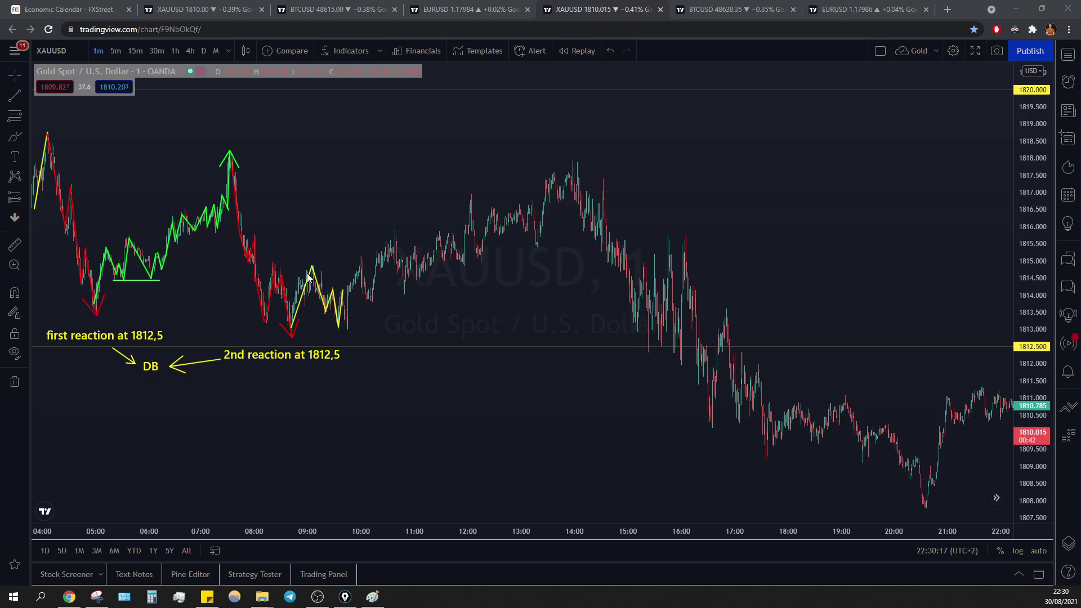
{"action": "left_click_drag", "start_coordinate": [291, 320], "coordinate": [399, 100]}
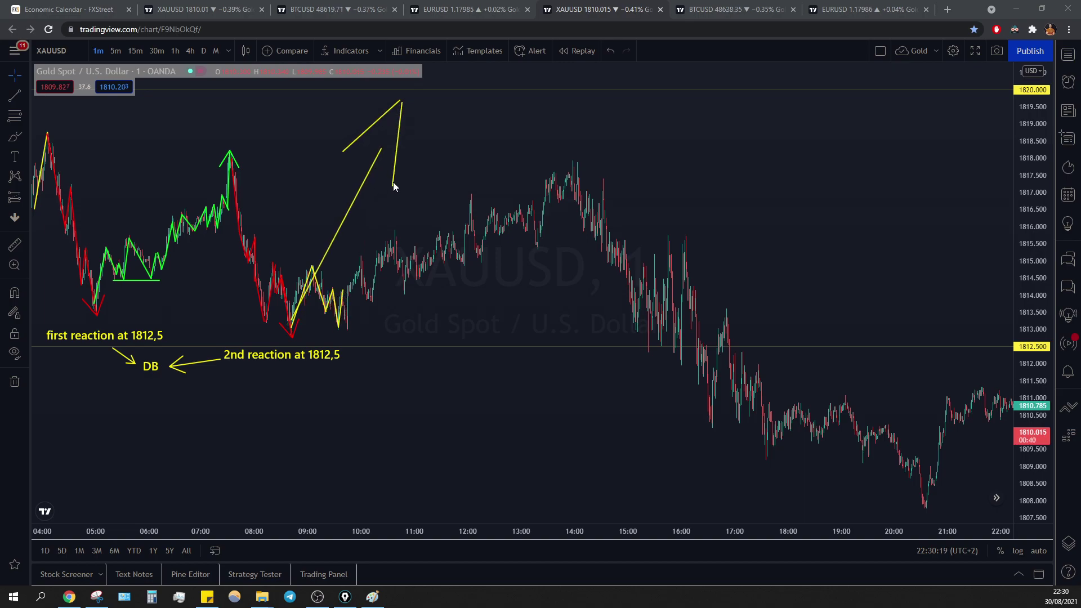
{"action": "key", "text": "ctrl+z"}
{"action": "key", "text": "ctrl+z"}
{"action": "key", "text": "ctrl+z"}
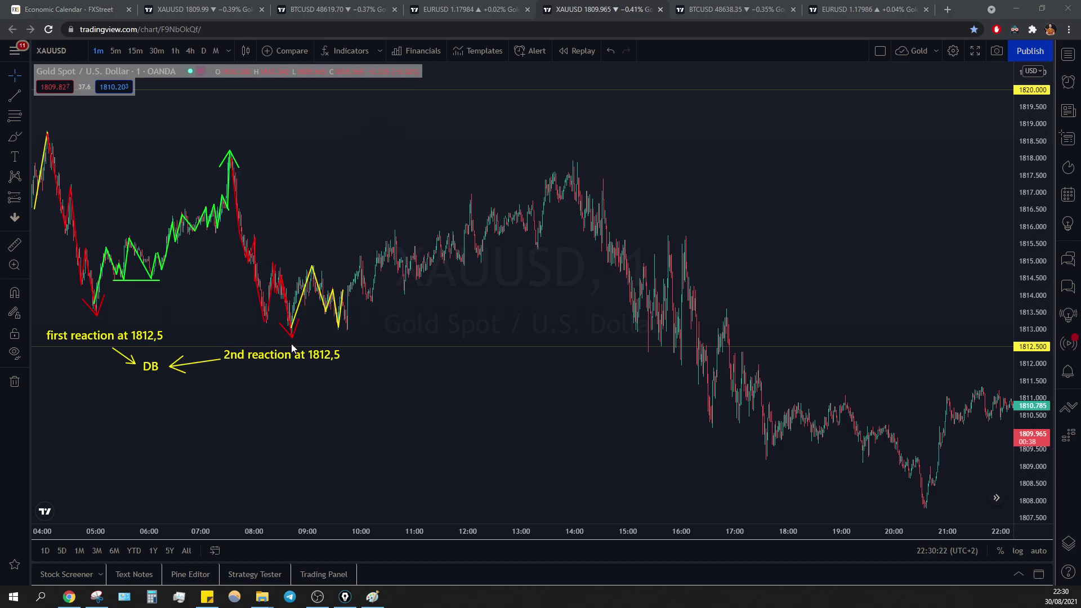
Draw a yellow horizontal line under the lows from 08:45 to 09:45 and extend the yellow zigzag down to the 09:45 low.
{"action": "left_click_drag", "start_coordinate": [291, 337], "coordinate": [347, 336]}
{"action": "left_click_drag", "start_coordinate": [347, 297], "coordinate": [349, 325]}
{"action": "key", "text": "ctrl+z"}
{"action": "left_click_drag", "start_coordinate": [322, 352], "coordinate": [334, 337]}
{"action": "key", "text": "ctrl+z"}
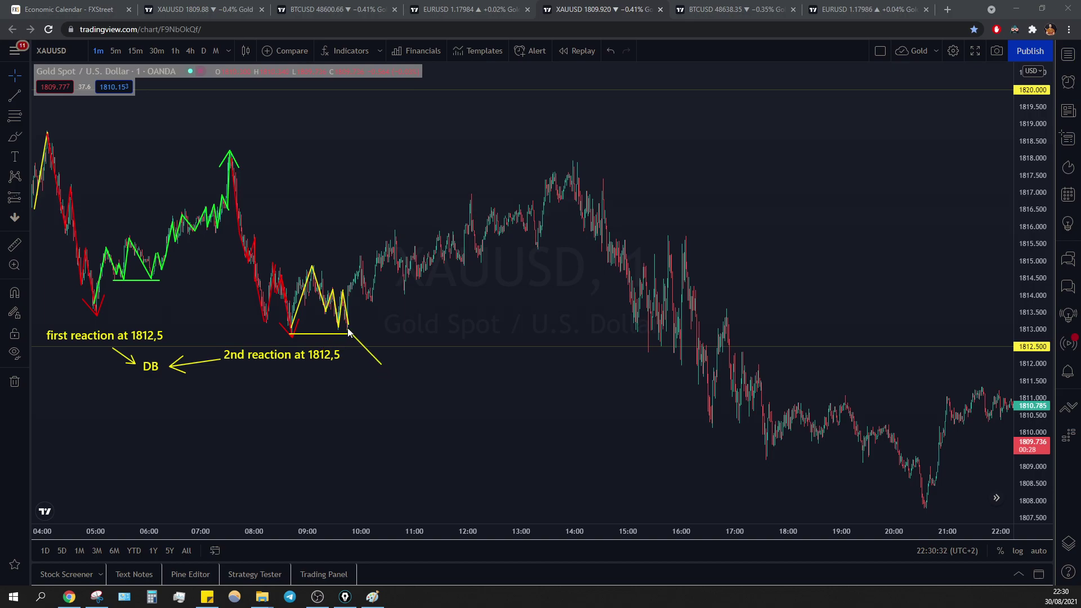
{"action": "key", "text": "ctrl+z"}
Draw a yellow horizontal line at the 08:20 high and trace the rise to the 10:00 high and the pullback to 10:10.
{"action": "left_click_drag", "start_coordinate": [272, 264], "coordinate": [395, 265]}
{"action": "mouse_move", "coordinate": [347, 324]}
{"action": "left_mouse_down"}
{"action": "mouse_move", "coordinate": [347, 286]}
{"action": "mouse_move", "coordinate": [364, 257]}
{"action": "left_mouse_up"}
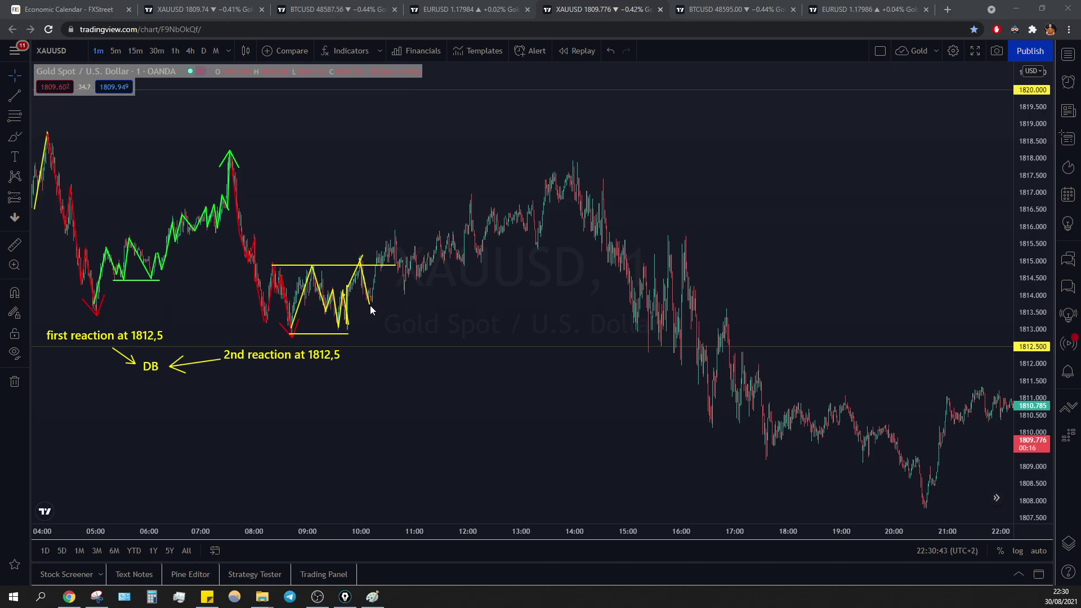
{"action": "left_click_drag", "start_coordinate": [370, 305], "coordinate": [377, 253]}
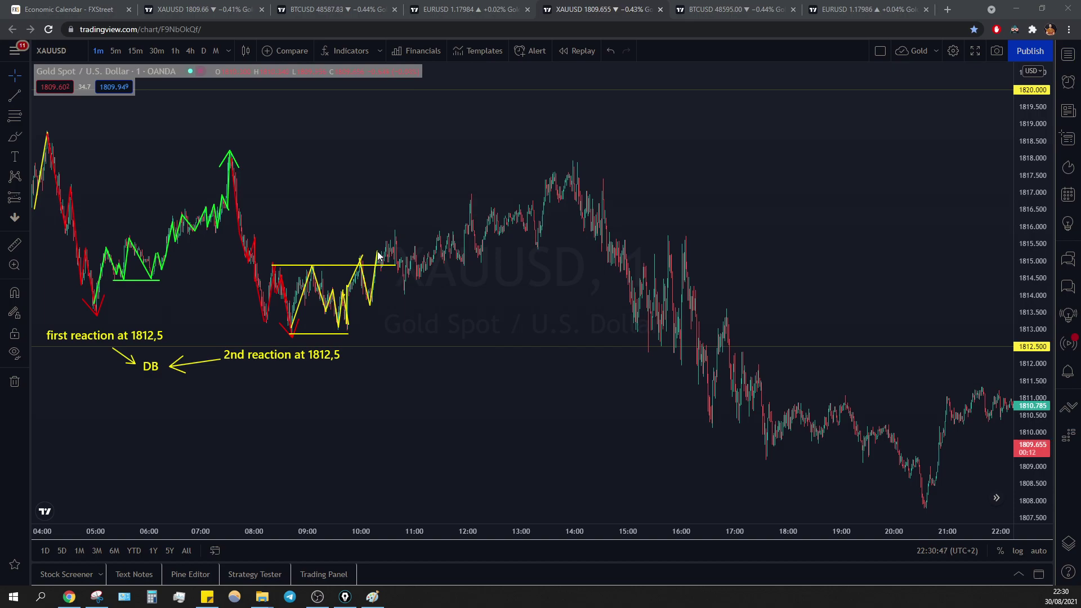
{"action": "key", "text": "ctrl+z"}
{"action": "key", "text": "ctrl+z"}
{"action": "left_click_drag", "start_coordinate": [362, 257], "coordinate": [368, 298]}
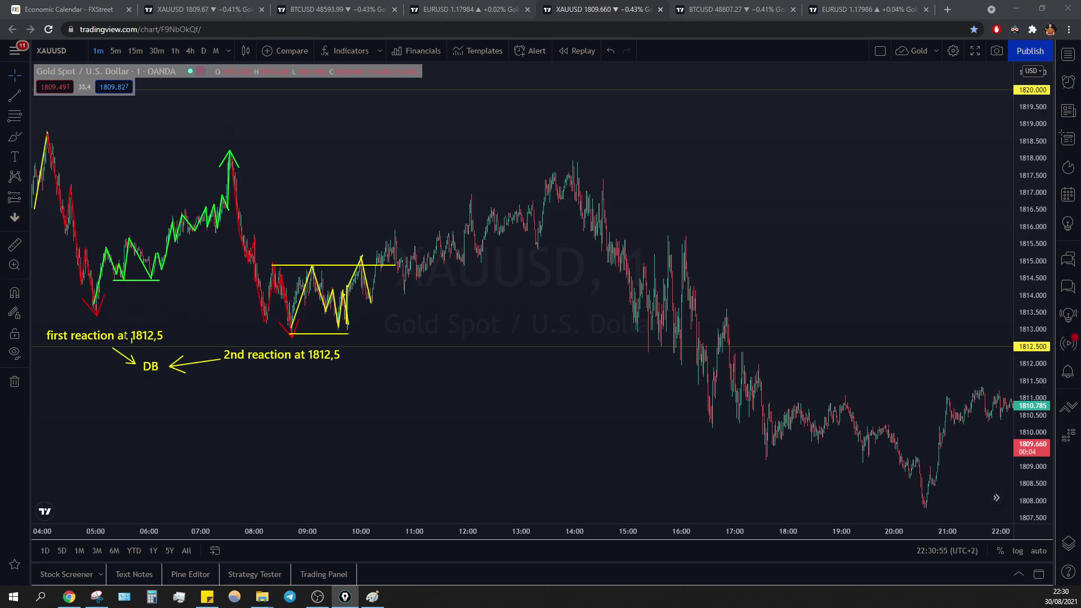
Add an "HRHR ENTRY" label beside the 09:45 low and trace price from 10:10 to about 11:30 with a green zigzag.
{"action": "type", "text": "HRHR ENTRY"}
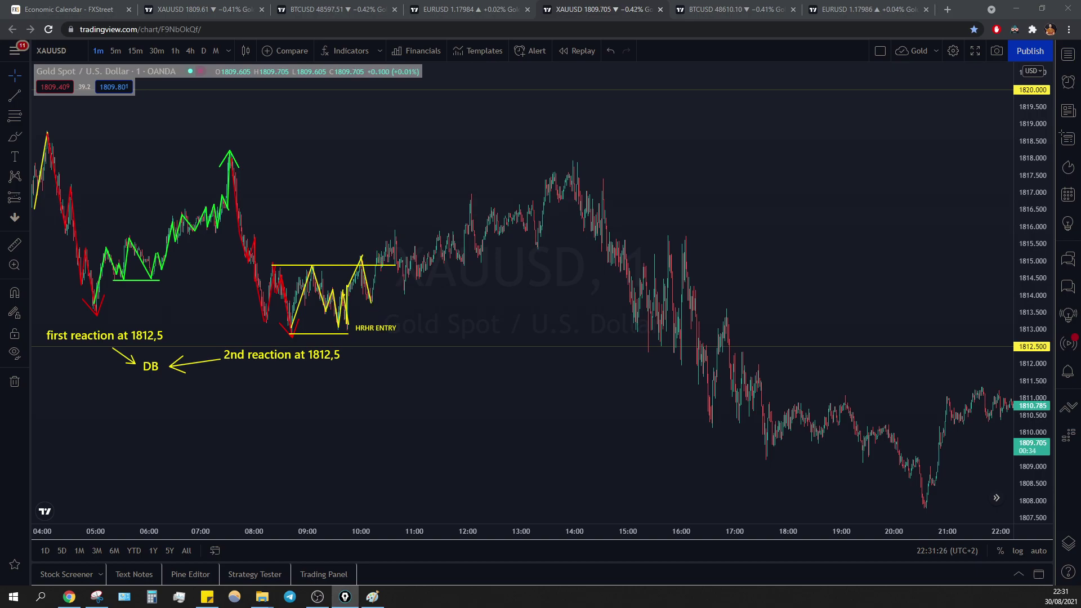
{"action": "mouse_move", "coordinate": [370, 302]}
{"action": "left_mouse_down"}
{"action": "mouse_move", "coordinate": [377, 251]}
{"action": "mouse_move", "coordinate": [382, 263]}
{"action": "mouse_move", "coordinate": [388, 241]}
{"action": "mouse_move", "coordinate": [390, 263]}
{"action": "mouse_move", "coordinate": [394, 231]}
{"action": "mouse_move", "coordinate": [406, 289]}
{"action": "left_mouse_up"}
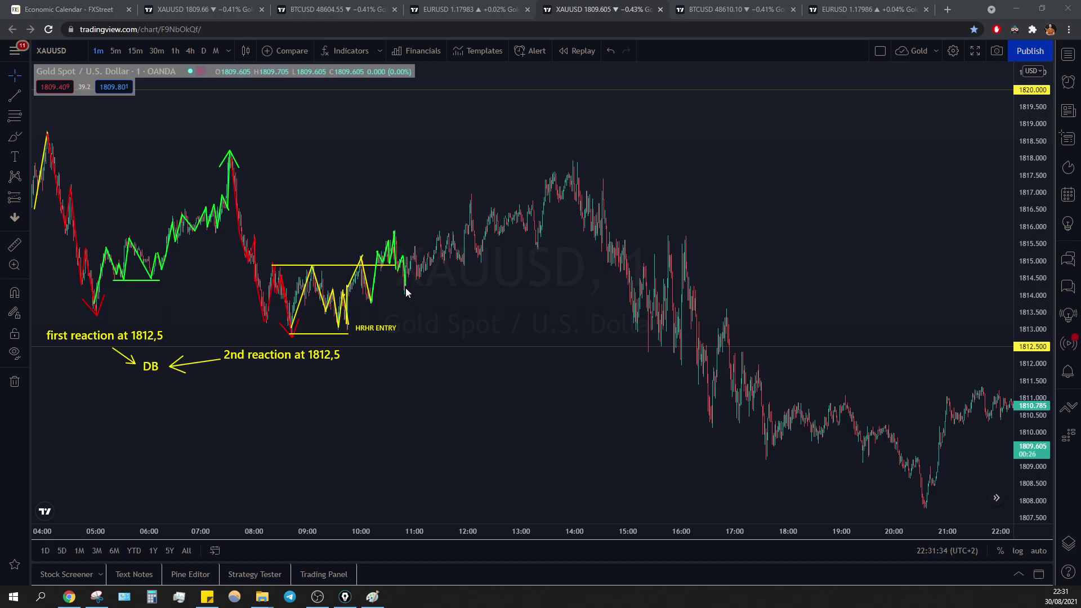
{"action": "left_click_drag", "start_coordinate": [340, 332], "coordinate": [546, 227]}
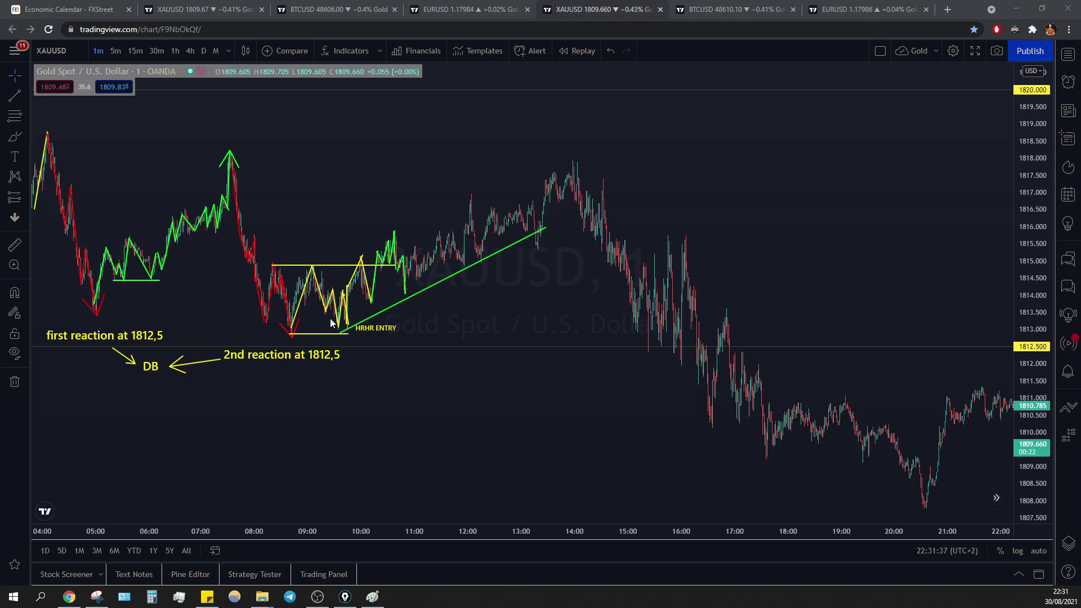
{"action": "key", "text": "ctrl+z"}
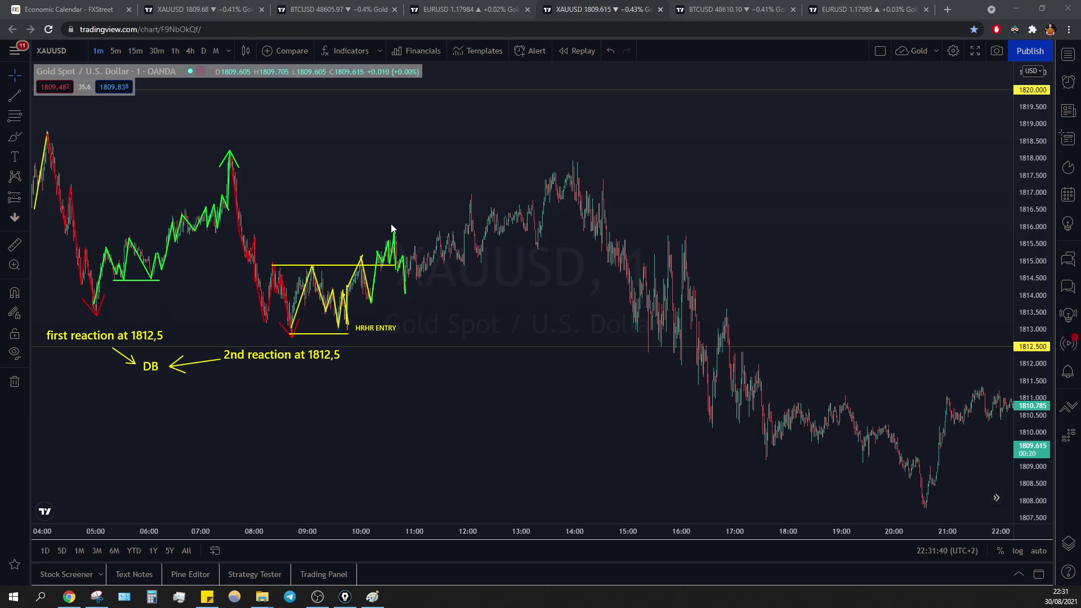
{"action": "mouse_move", "coordinate": [404, 296]}
{"action": "left_mouse_down"}
{"action": "mouse_move", "coordinate": [408, 258]}
{"action": "mouse_move", "coordinate": [413, 284]}
{"action": "mouse_move", "coordinate": [412, 254]}
{"action": "mouse_move", "coordinate": [429, 272]}
{"action": "mouse_move", "coordinate": [440, 234]}
{"action": "mouse_move", "coordinate": [442, 263]}
{"action": "left_mouse_up"}
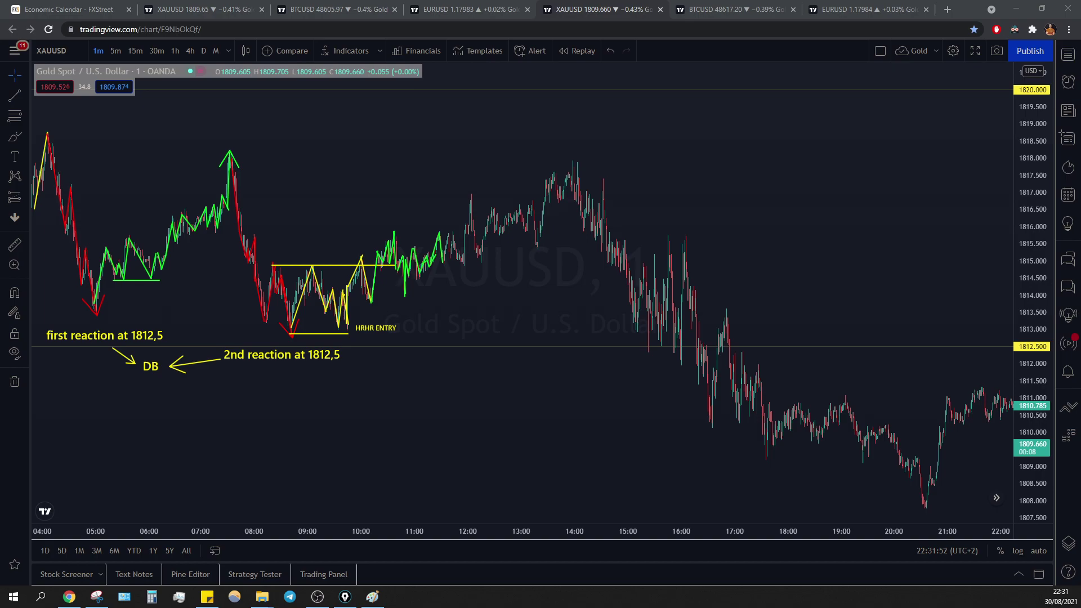
Replace the yellow horizontal line at the 08:20 high with a longer one reaching to about 12:00.
{"action": "left_click_drag", "start_coordinate": [272, 265], "coordinate": [474, 266]}
{"action": "key", "text": "ctrl+z"}
{"action": "left_click", "coordinate": [286, 266]}
{"action": "key", "text": "Delete"}
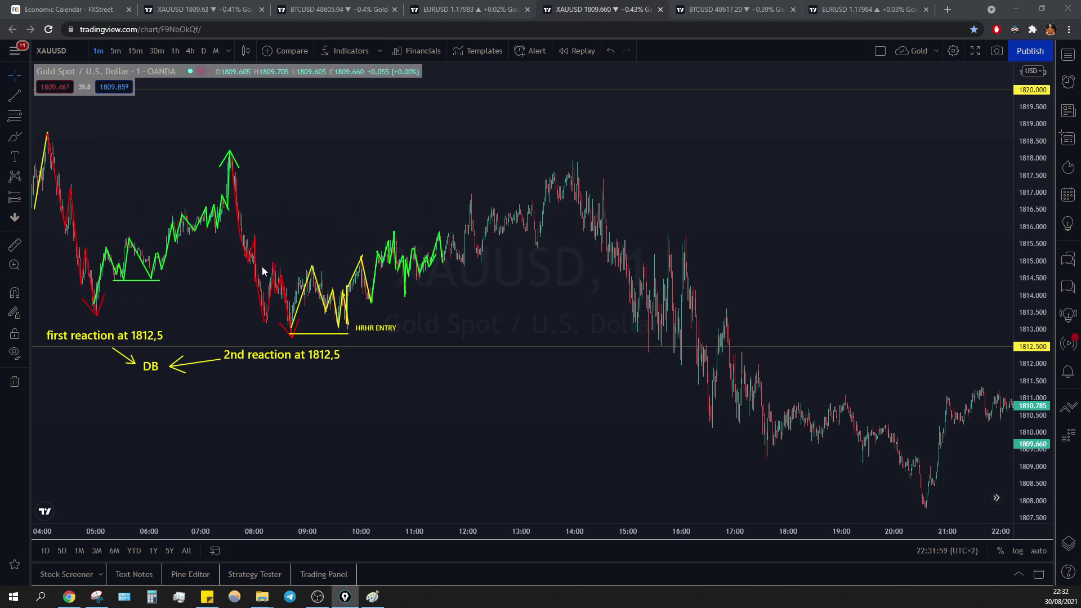
{"action": "left_click_drag", "start_coordinate": [273, 265], "coordinate": [448, 274]}
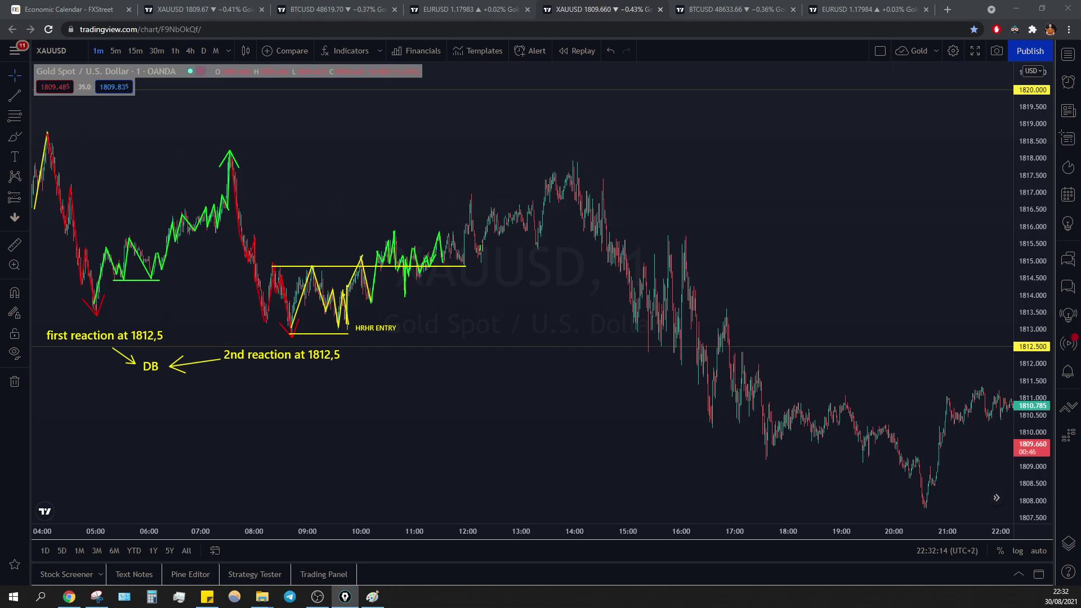
Add a green "SAFER ENTRY" label at the end of the long yellow line and recolour the "HRHR ENTRY" label green.
{"action": "left_click", "coordinate": [456, 253]}
{"action": "type", "text": "SAFER ENTRY"}
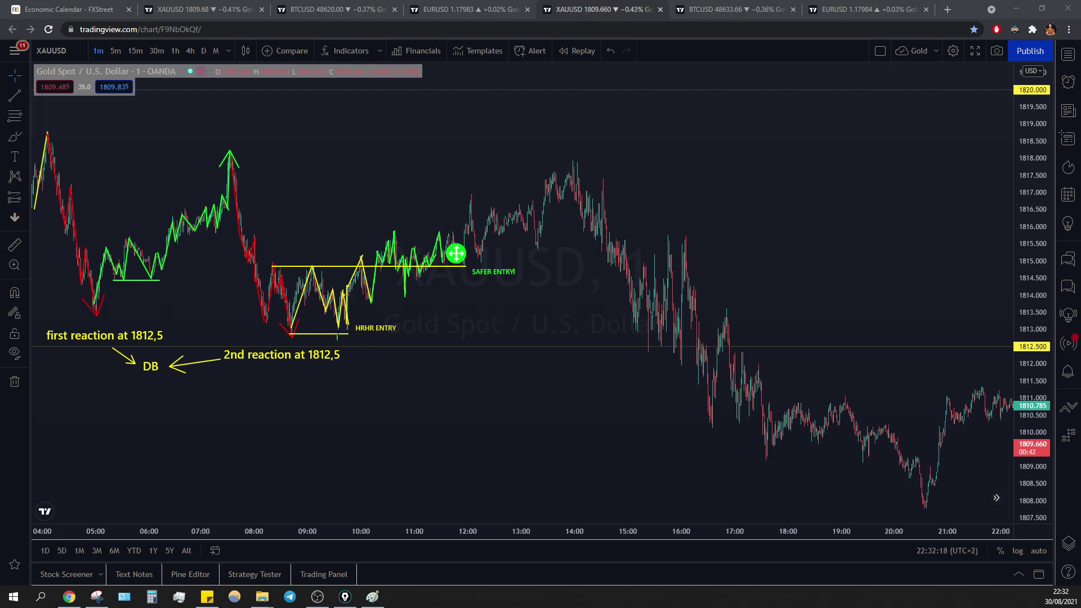
{"action": "left_click", "coordinate": [358, 327]}
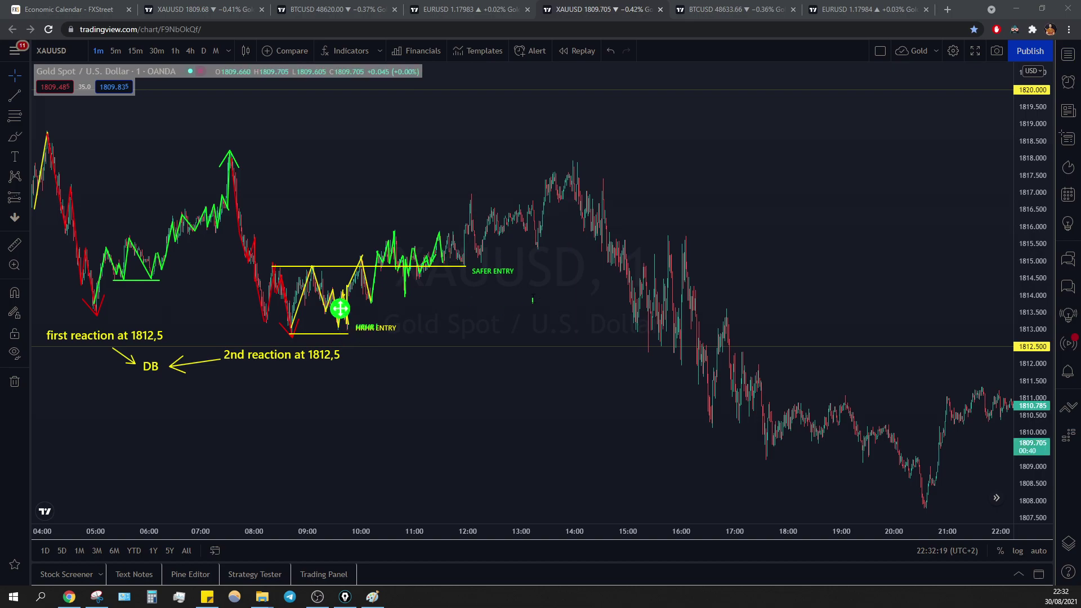
{"action": "left_click_drag", "start_coordinate": [340, 309], "coordinate": [339, 309]}
{"action": "key", "text": "Escape"}
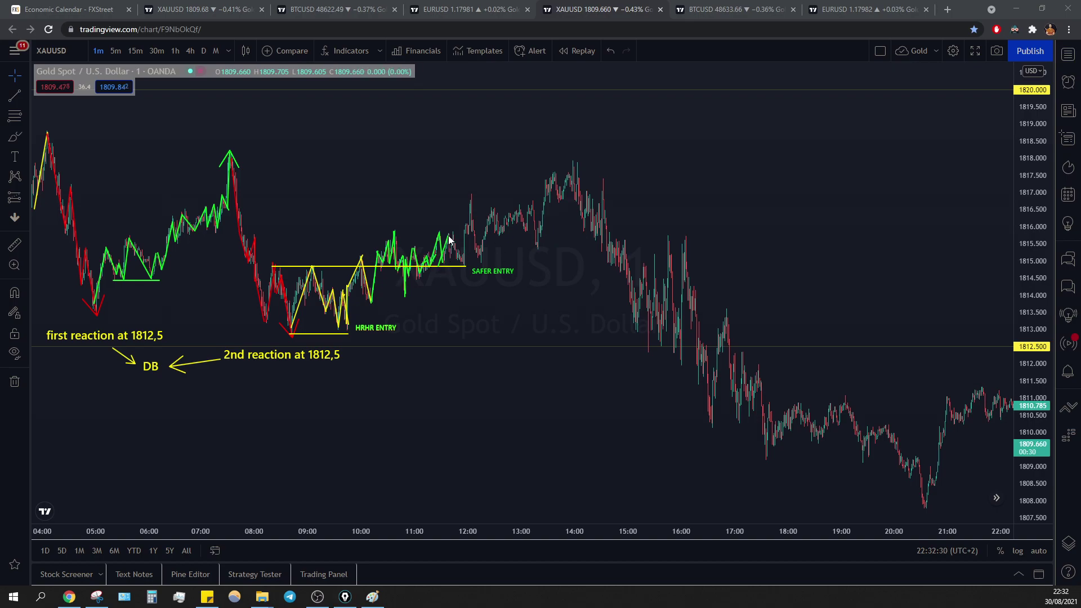
Continue the green zigzag from about 11:30 up to the 14:00 peak, ending in an arrow.
{"action": "left_click_drag", "start_coordinate": [451, 257], "coordinate": [465, 265]}
{"action": "mouse_move", "coordinate": [462, 266]}
{"action": "left_mouse_down"}
{"action": "mouse_move", "coordinate": [471, 198]}
{"action": "mouse_move", "coordinate": [482, 263]}
{"action": "mouse_move", "coordinate": [493, 214]}
{"action": "mouse_move", "coordinate": [503, 230]}
{"action": "mouse_move", "coordinate": [517, 213]}
{"action": "mouse_move", "coordinate": [530, 217]}
{"action": "mouse_move", "coordinate": [537, 247]}
{"action": "mouse_move", "coordinate": [555, 176]}
{"action": "mouse_move", "coordinate": [564, 206]}
{"action": "mouse_move", "coordinate": [564, 189]}
{"action": "left_mouse_up"}
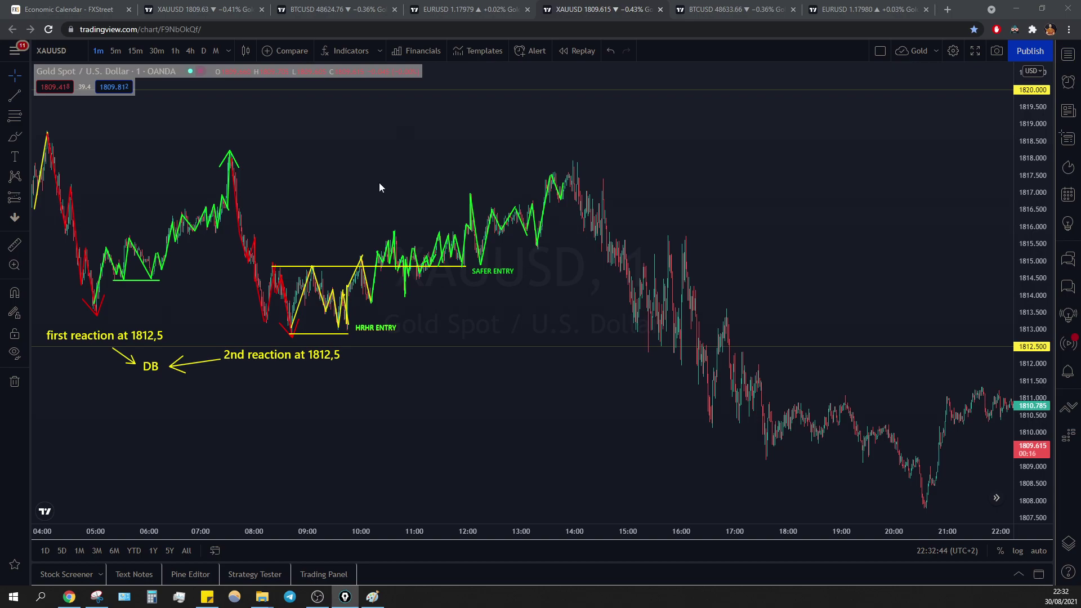
{"action": "left_click_drag", "start_coordinate": [563, 197], "coordinate": [577, 169]}
Link the 07:30 and 14:00 highs with a yellow horizontal line and place the label "REACTION AND REJECTION AT PREVIOUS HIGHS" above it.
{"action": "mouse_move", "coordinate": [573, 154]}
{"action": "left_mouse_down"}
{"action": "mouse_move", "coordinate": [116, 158]}
{"action": "mouse_move", "coordinate": [239, 163]}
{"action": "mouse_move", "coordinate": [230, 157]}
{"action": "left_mouse_up"}
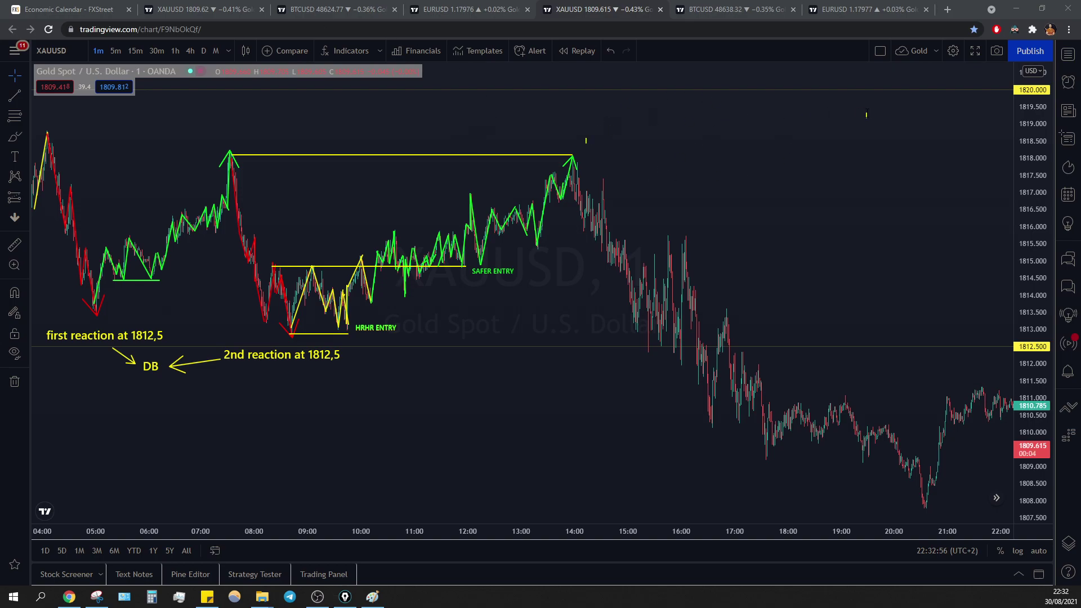
{"action": "type", "text": "REACTIO"}
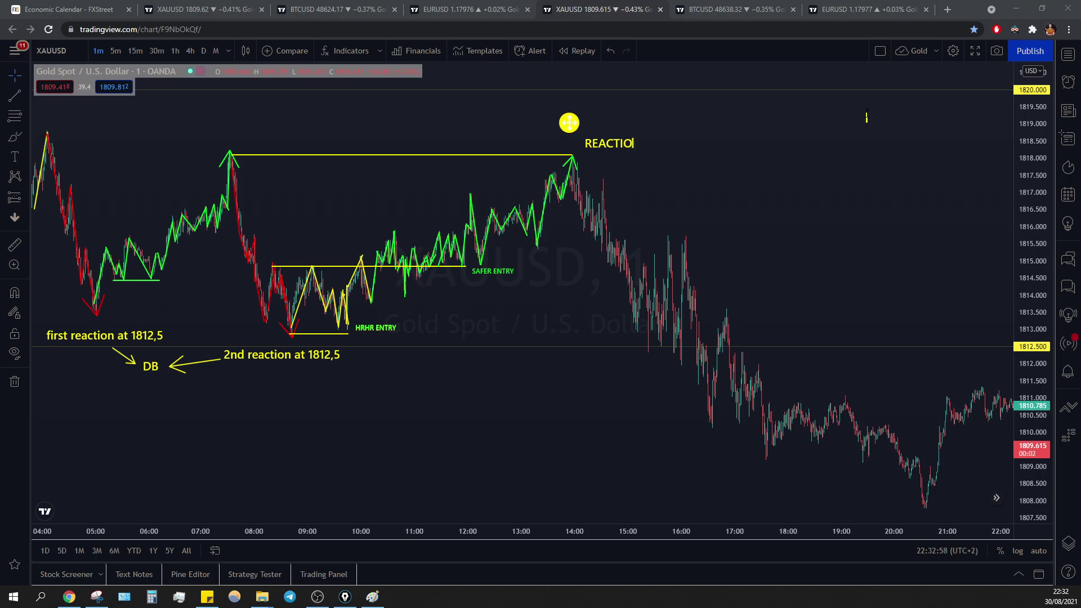
{"action": "type", "text": "N AND REJECTION"}
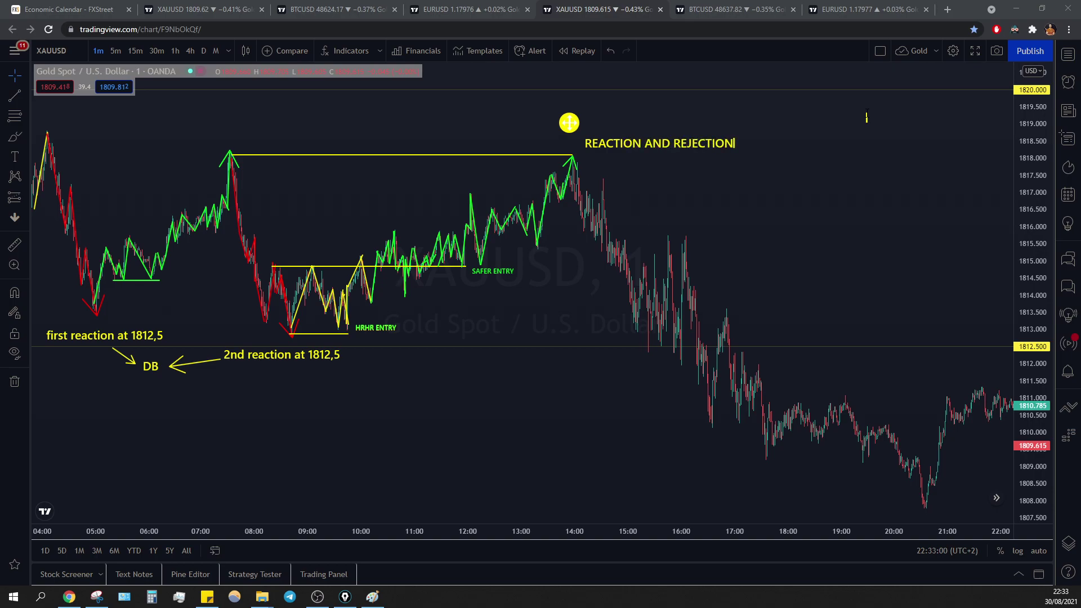
{"action": "type", "text": " AT PREVIOUS HIGHS"}
{"action": "left_click_drag", "start_coordinate": [579, 129], "coordinate": [455, 119]}
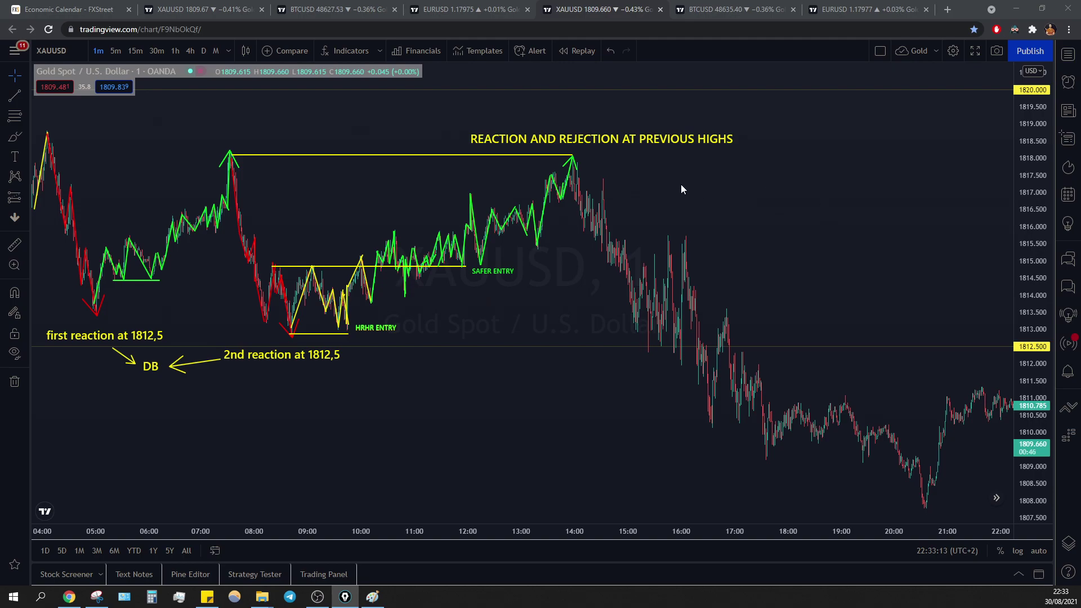
Trace the fall from the 14:00 peak to about 15:00 with a red zigzag.
{"action": "left_click_drag", "start_coordinate": [572, 160], "coordinate": [583, 214]}
{"action": "key", "text": "ctrl+z"}
{"action": "mouse_move", "coordinate": [572, 160]}
{"action": "left_mouse_down"}
{"action": "mouse_move", "coordinate": [582, 227]}
{"action": "mouse_move", "coordinate": [591, 217]}
{"action": "mouse_move", "coordinate": [597, 236]}
{"action": "mouse_move", "coordinate": [602, 193]}
{"action": "mouse_move", "coordinate": [603, 247]}
{"action": "mouse_move", "coordinate": [624, 246]}
{"action": "mouse_move", "coordinate": [496, 238]}
{"action": "left_mouse_up"}
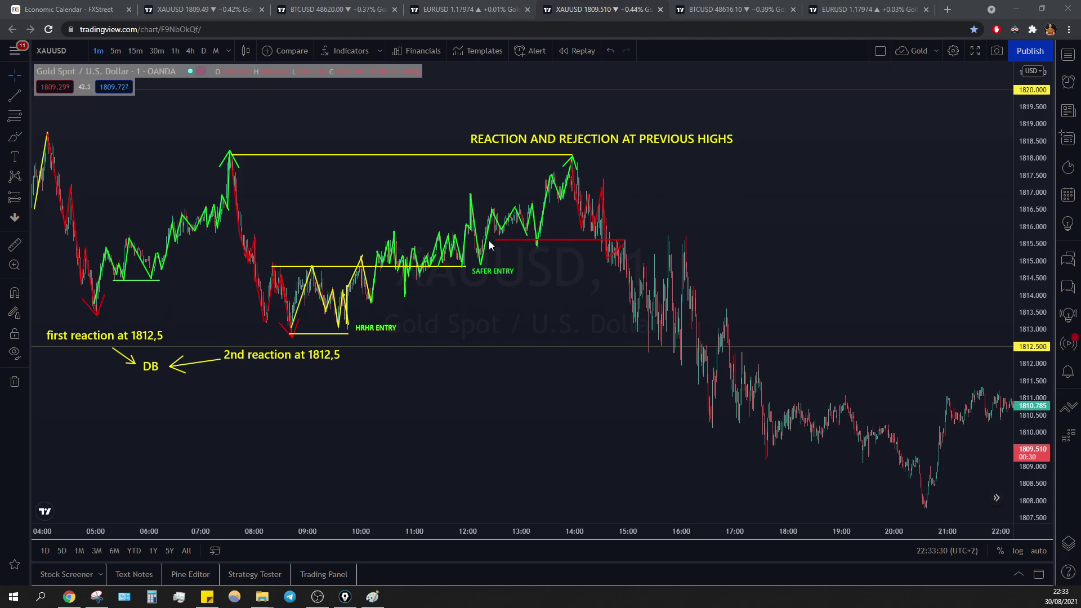
Replace the red horizontal line with a yellow one from about 12:30 to 15:00, and extend it to the high just after 16:00.
{"action": "key", "text": "ctrl+z"}
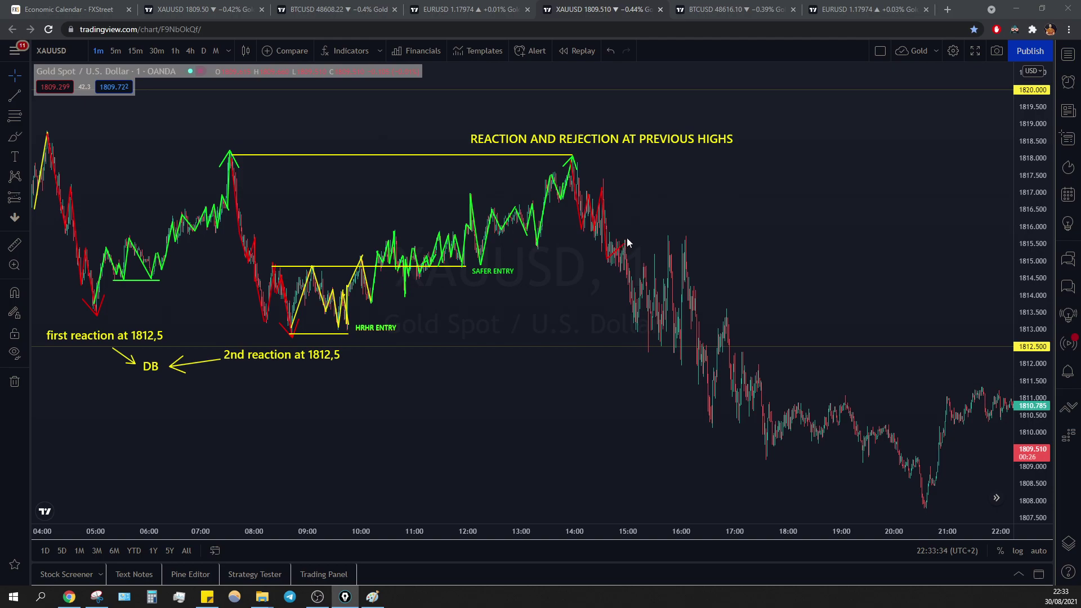
{"action": "mouse_move", "coordinate": [625, 239]}
{"action": "left_mouse_down"}
{"action": "mouse_move", "coordinate": [418, 238]}
{"action": "mouse_move", "coordinate": [508, 237]}
{"action": "mouse_move", "coordinate": [497, 237]}
{"action": "left_mouse_up"}
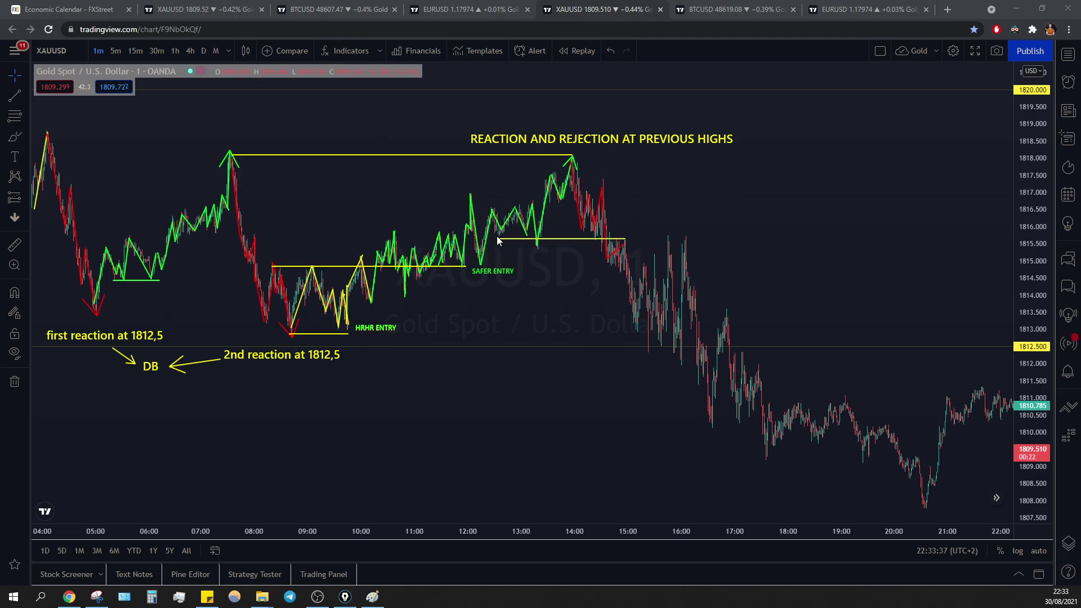
{"action": "left_click_drag", "start_coordinate": [624, 239], "coordinate": [681, 244]}
{"action": "key", "text": "ctrl+z"}
{"action": "key", "text": "ctrl+z"}
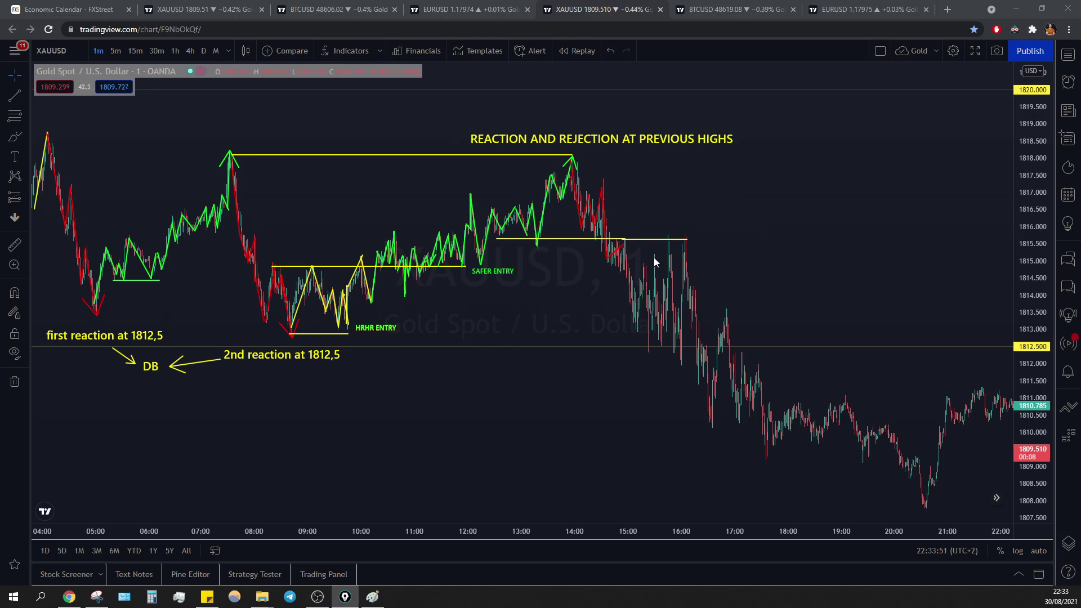
Continue the red zigzag from about 15:00 down to the 1812.5 level near 15:40, ending in an arrow.
{"action": "left_click", "coordinate": [625, 241]}
{"action": "left_click", "coordinate": [637, 326]}
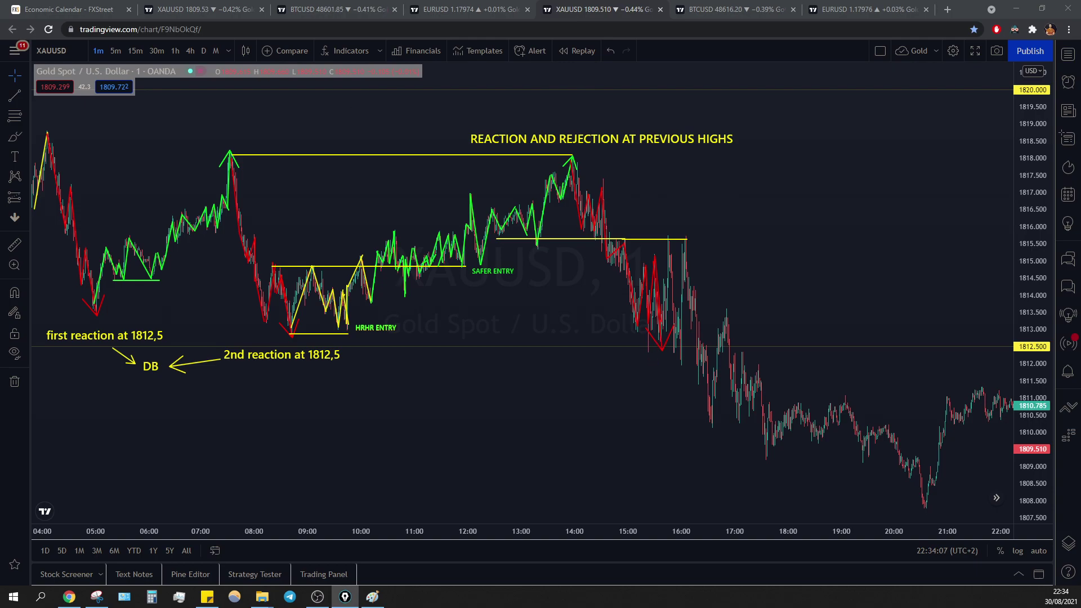
Trace the two rebounds to the yellow line until about 16:15 in yellow, and the drop to the 16:35 low with a red arrowed zigzag.
{"action": "mouse_move", "coordinate": [663, 333]}
{"action": "left_mouse_down"}
{"action": "mouse_move", "coordinate": [670, 243]}
{"action": "mouse_move", "coordinate": [498, 241]}
{"action": "left_mouse_up"}
{"action": "key", "text": "ctrl+z"}
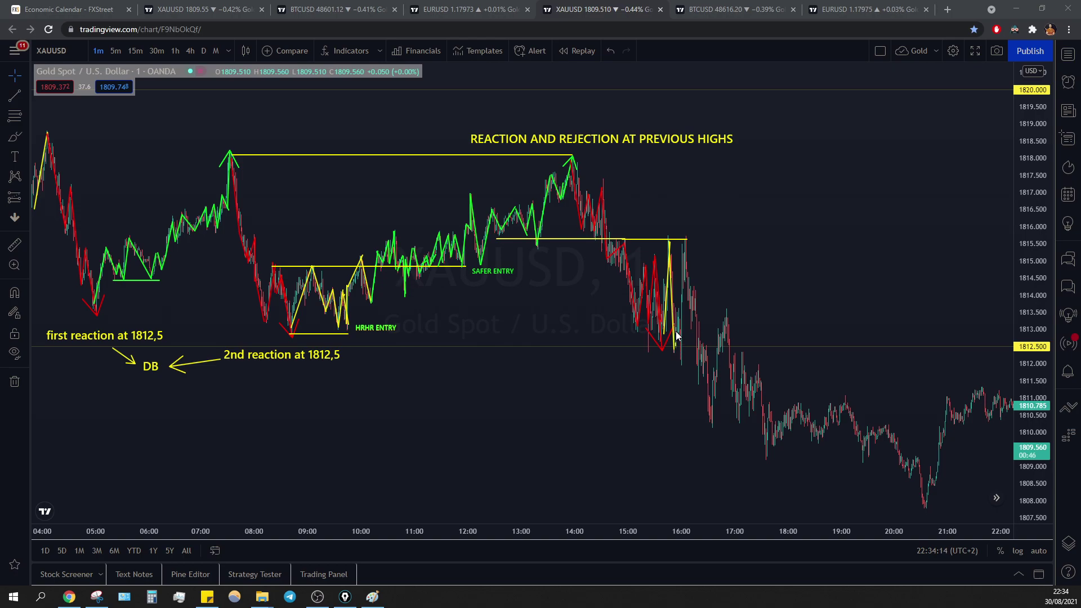
{"action": "left_click", "coordinate": [678, 342]}
{"action": "left_click", "coordinate": [687, 242]}
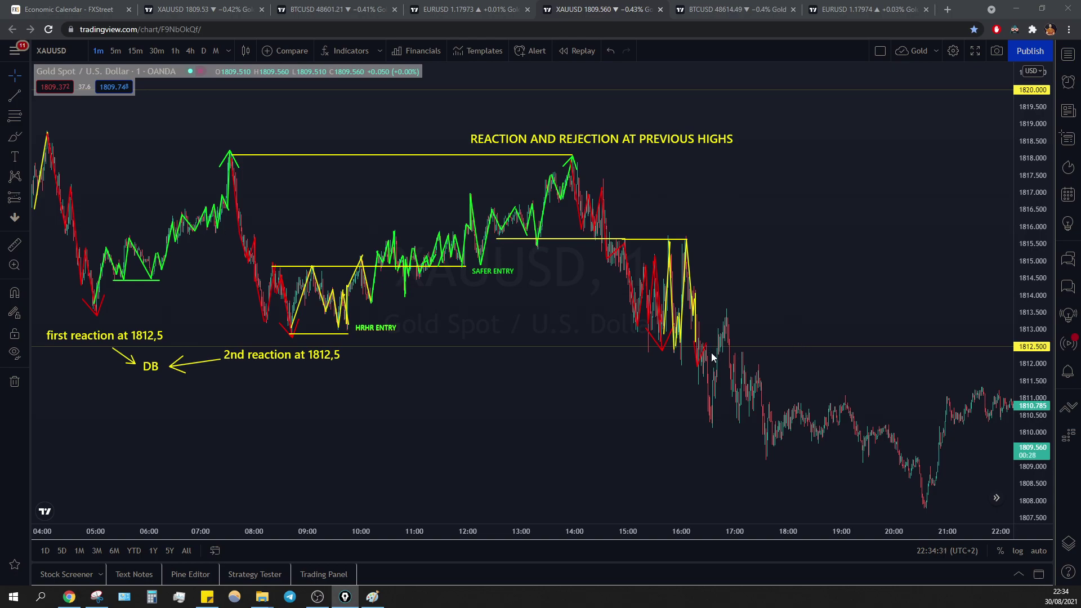
{"action": "left_click_drag", "start_coordinate": [706, 344], "coordinate": [711, 427]}
{"action": "key", "text": "t"}
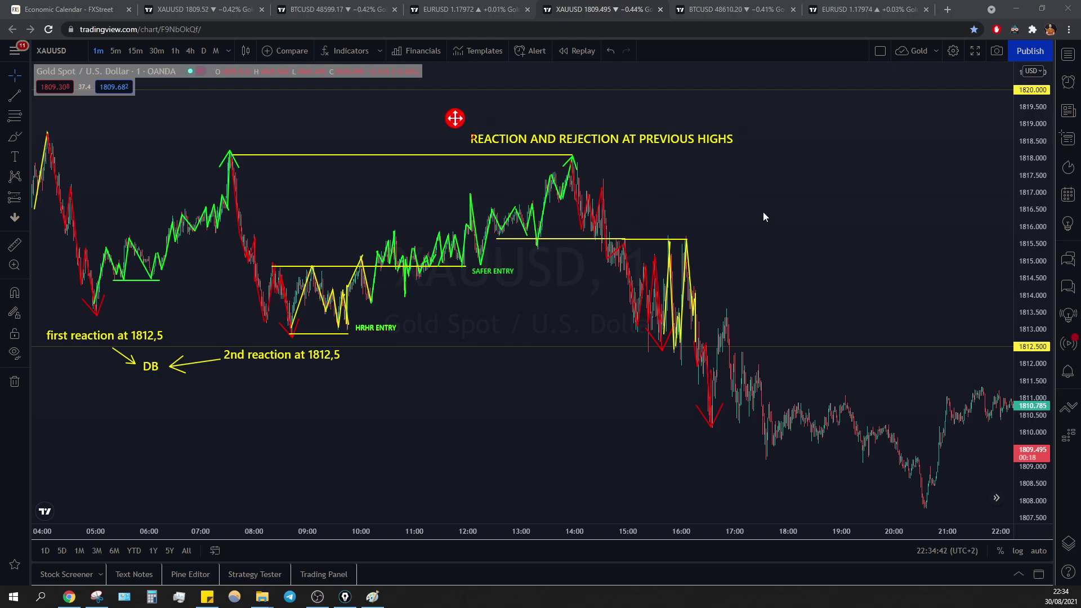
{"action": "left_click_drag", "start_coordinate": [453, 117], "coordinate": [397, 113]}
{"action": "key", "text": "Escape"}
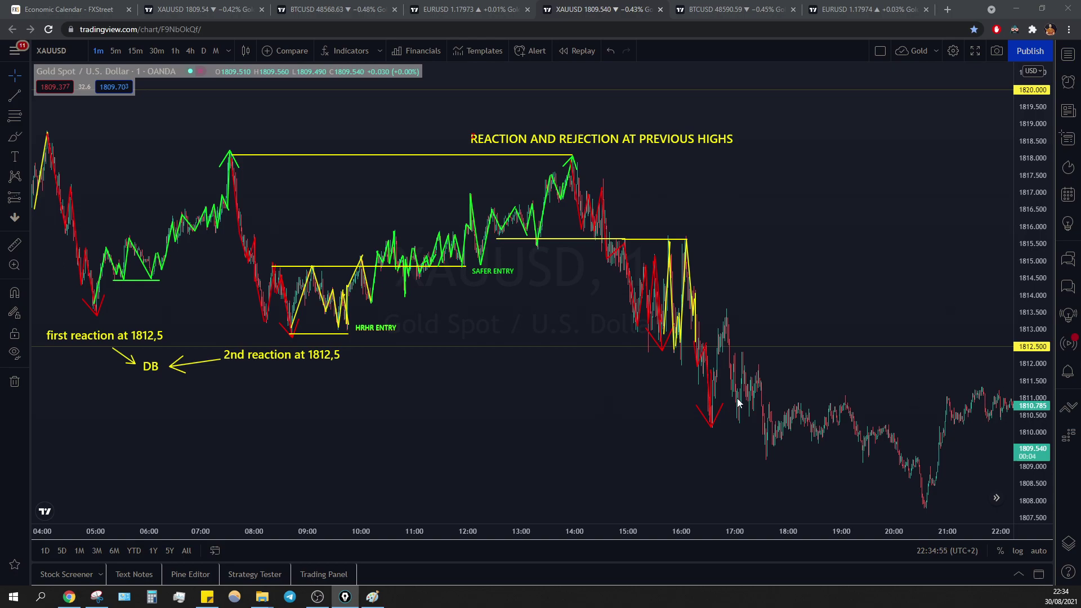
Trace the swings from the 16:35 low to about 17:10 with a yellow zigzag and link its two lows with a yellow horizontal line.
{"action": "left_click_drag", "start_coordinate": [711, 411], "coordinate": [732, 310]}
{"action": "left_click_drag", "start_coordinate": [573, 159], "coordinate": [793, 350]}
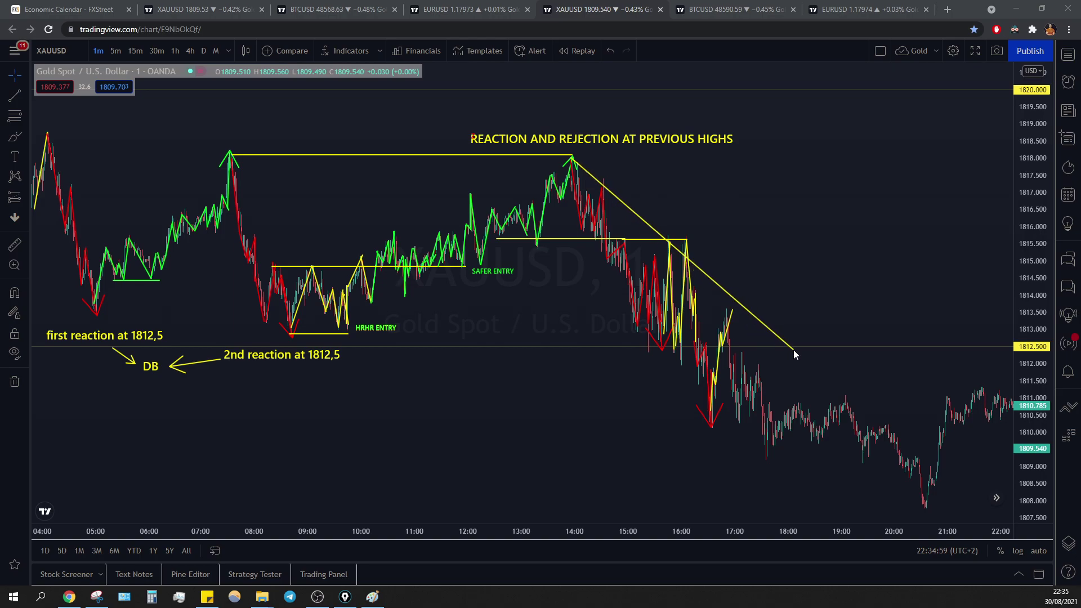
{"action": "key", "text": "ctrl+z"}
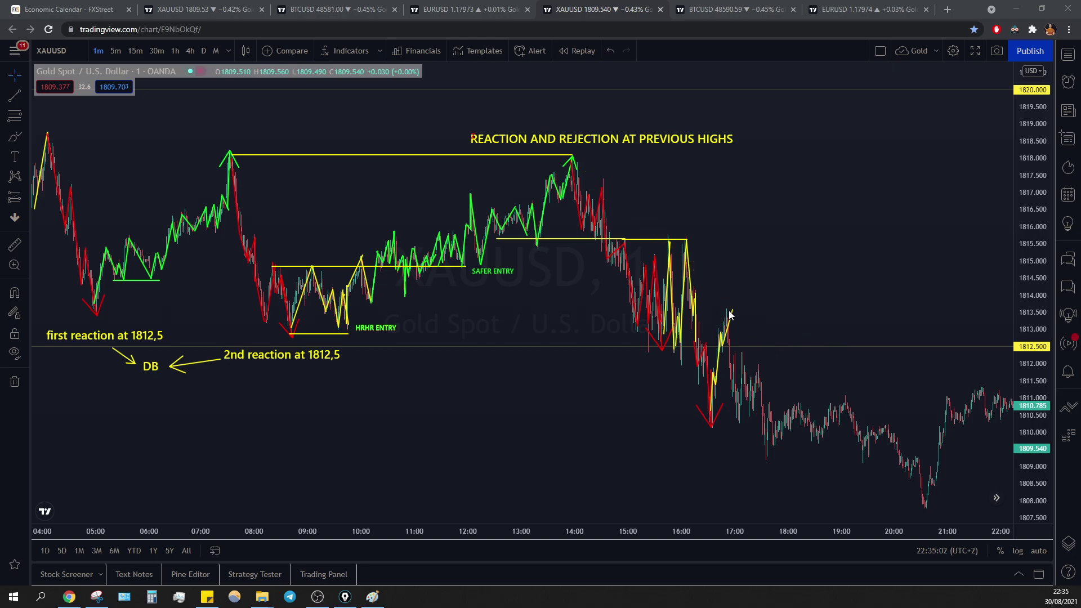
{"action": "key", "text": "ctrl+z"}
{"action": "mouse_move", "coordinate": [721, 352]}
{"action": "left_mouse_down"}
{"action": "mouse_move", "coordinate": [727, 310]}
{"action": "mouse_move", "coordinate": [740, 424]}
{"action": "mouse_move", "coordinate": [743, 356]}
{"action": "left_mouse_up"}
{"action": "key", "text": "ctrl+z"}
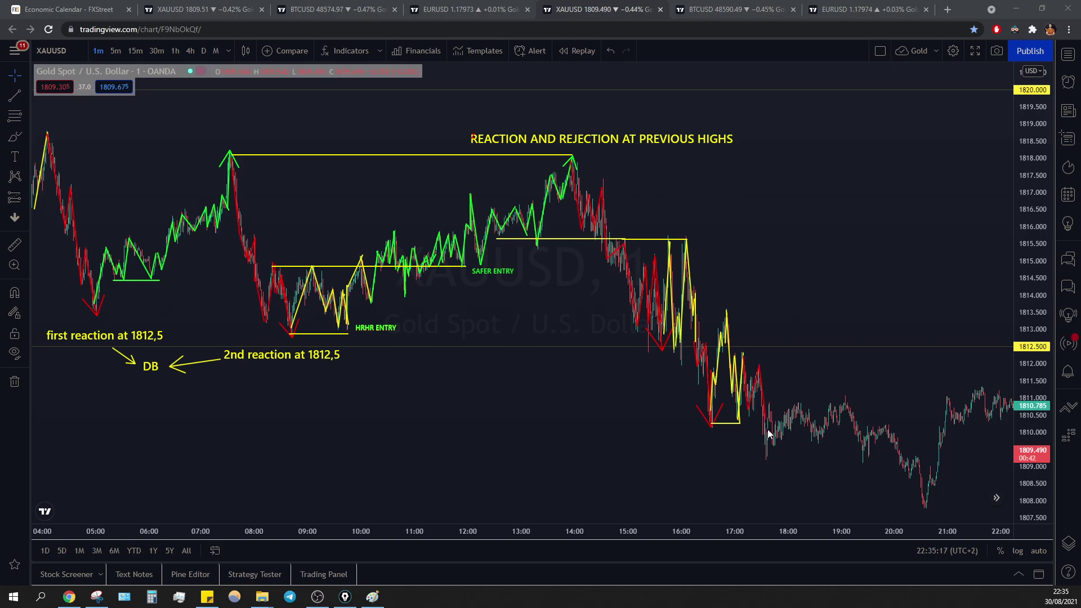
Continue the red zigzag from about 17:40 to an arrow at the 20:35 low, and trace the rebound to about 22:00 in yellow.
{"action": "mouse_move", "coordinate": [768, 454]}
{"action": "left_mouse_down"}
{"action": "mouse_move", "coordinate": [792, 410]}
{"action": "mouse_move", "coordinate": [812, 440]}
{"action": "mouse_move", "coordinate": [845, 398]}
{"action": "mouse_move", "coordinate": [870, 455]}
{"action": "mouse_move", "coordinate": [889, 433]}
{"action": "mouse_move", "coordinate": [910, 474]}
{"action": "mouse_move", "coordinate": [919, 457]}
{"action": "left_mouse_up"}
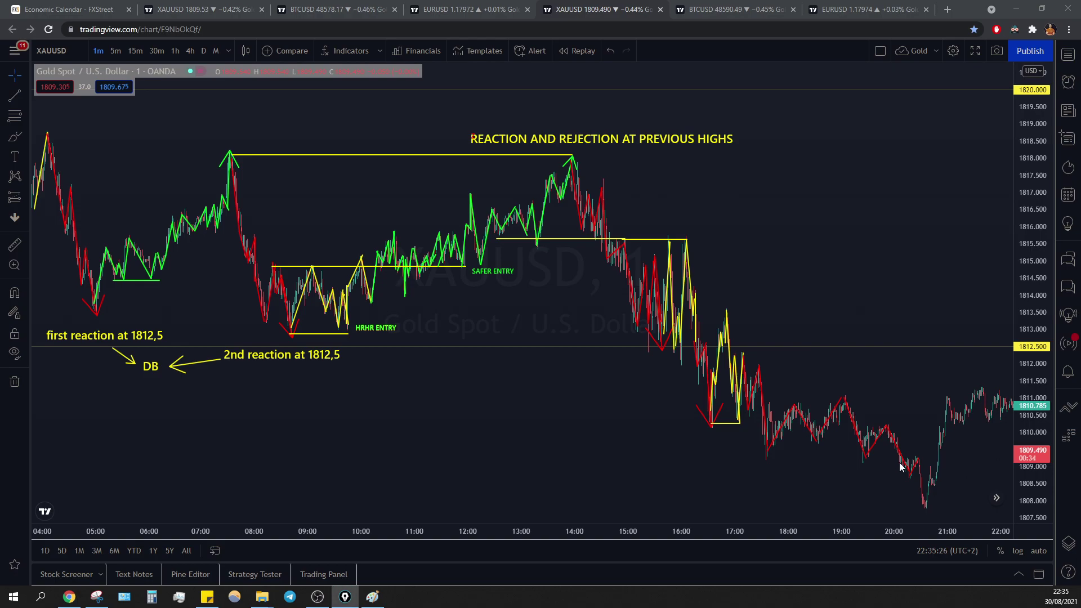
{"action": "left_click_drag", "start_coordinate": [924, 465], "coordinate": [928, 508]}
{"action": "left_click_drag", "start_coordinate": [925, 506], "coordinate": [938, 431]}
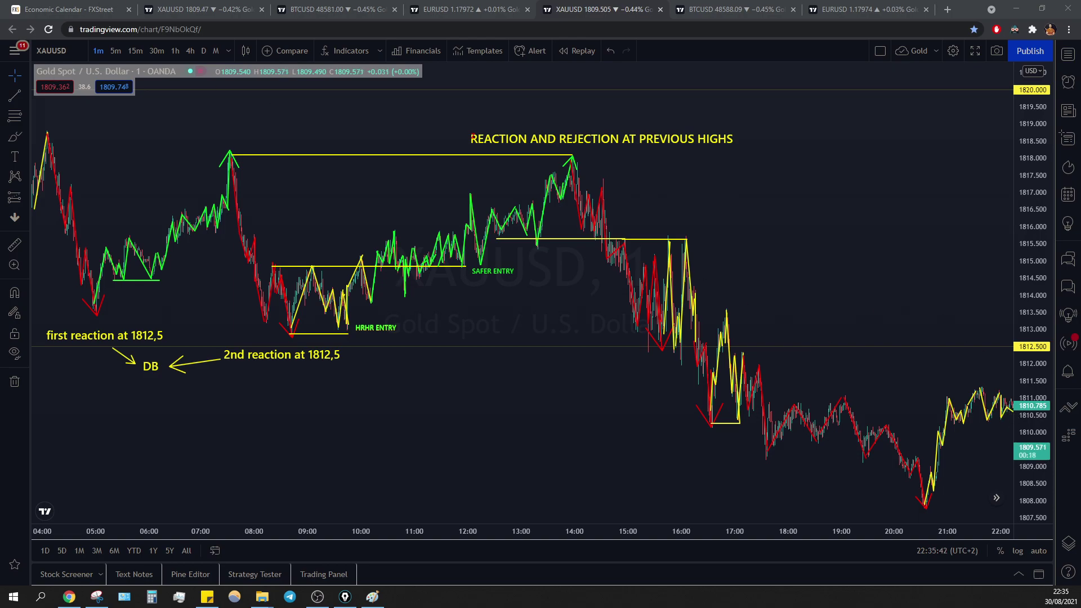
Hide the annotations to review the hourly XAUUSD plan, and show them again on the 1-minute gold chart.
{"action": "key", "text": "ctrl+shift+7"}
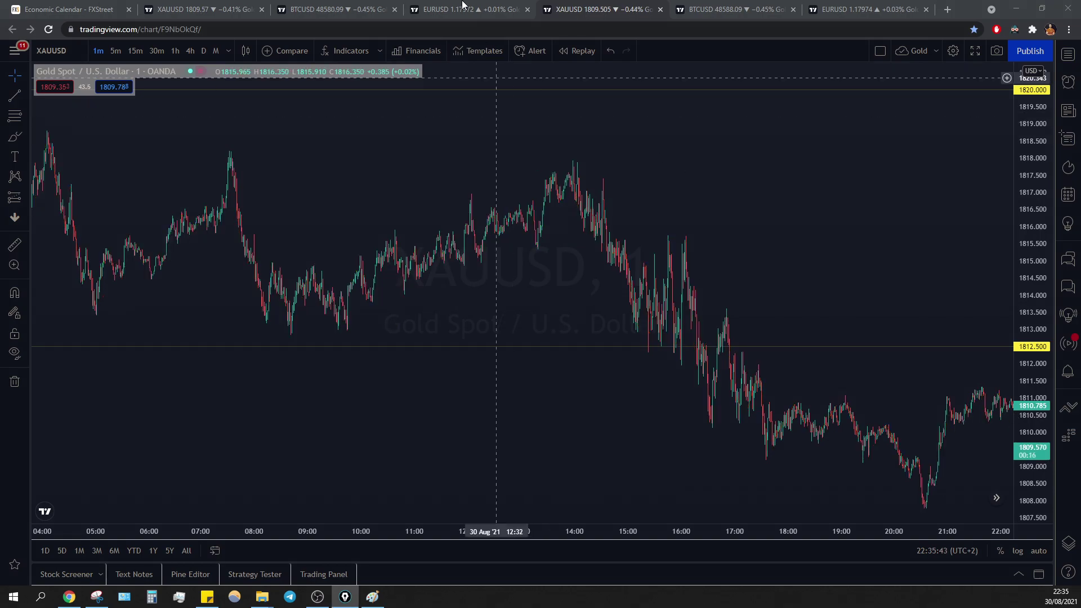
{"action": "left_click", "coordinate": [182, 12]}
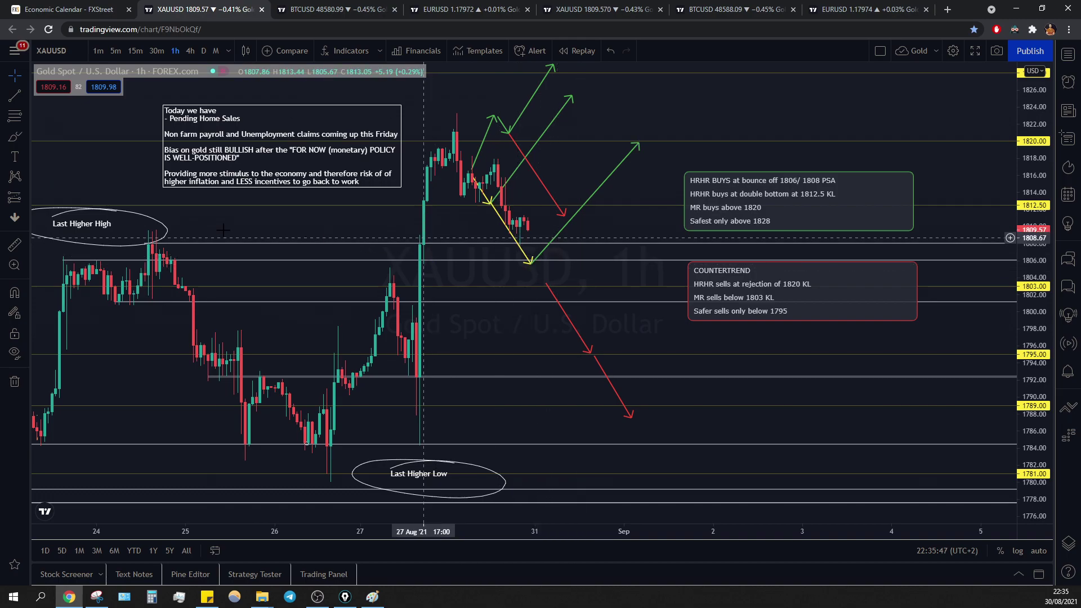
{"action": "left_click", "coordinate": [145, 243]}
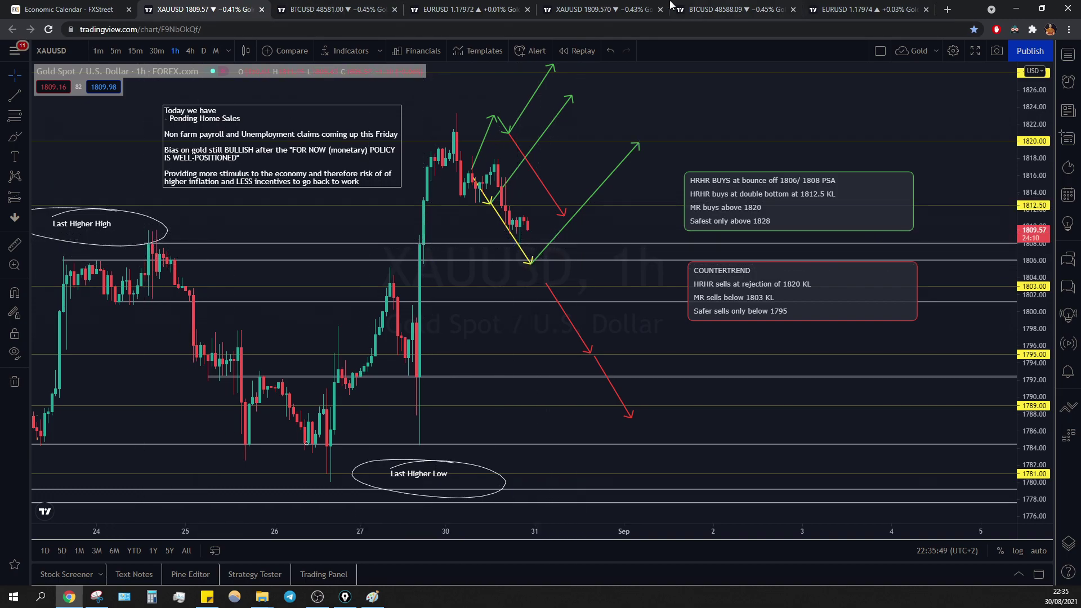
{"action": "left_click", "coordinate": [588, 8]}
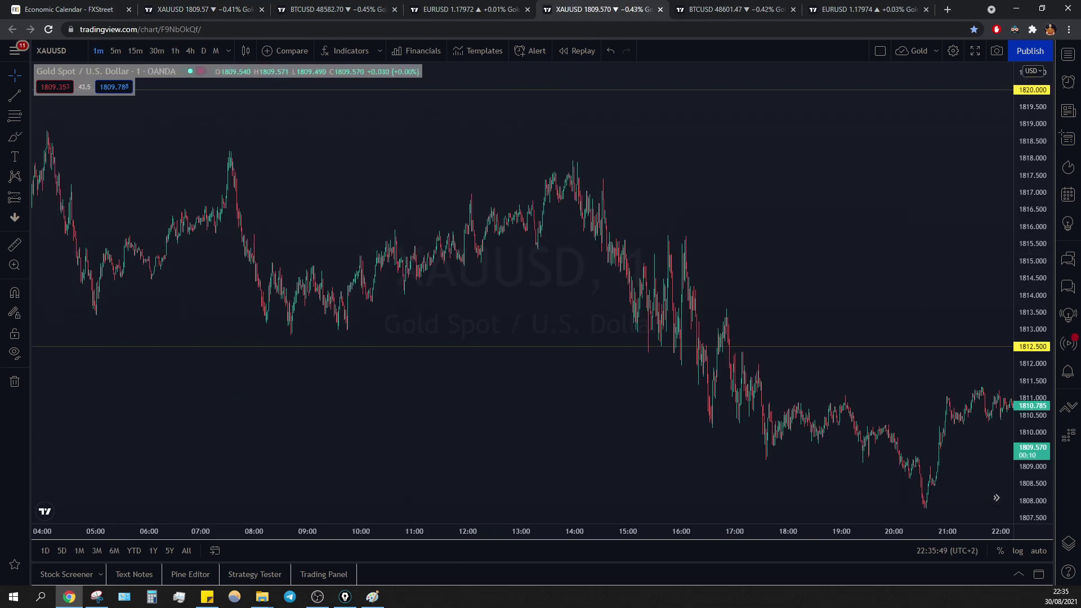
{"action": "key", "text": "ctrl+shift+1"}
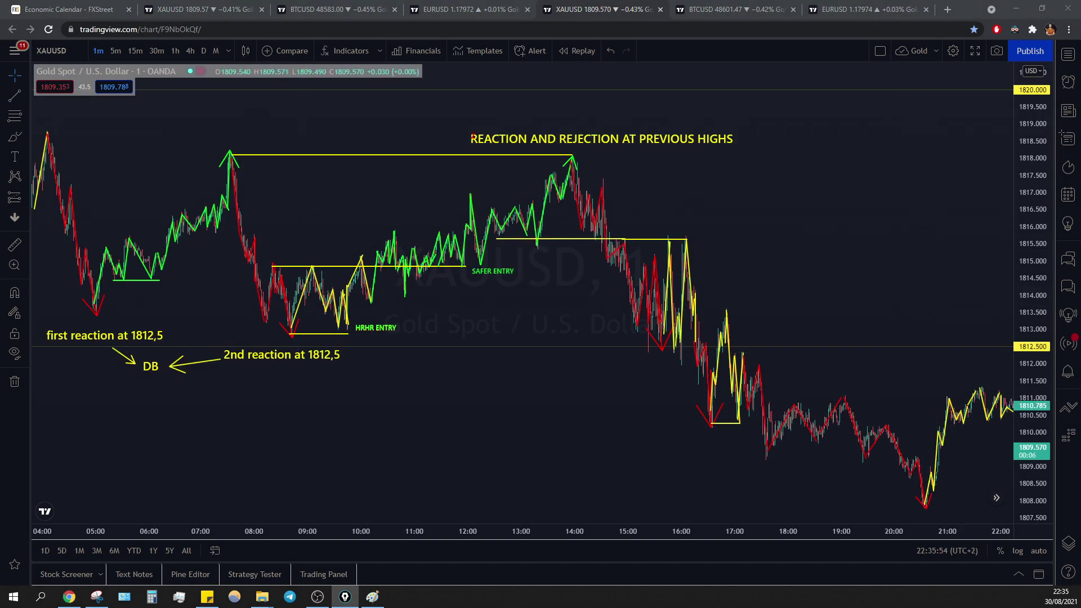
Add the yellow note "FAILURE TO MAKE NEW HIGHS" beside the lower high at about 14:30.
{"action": "left_click", "coordinate": [611, 179]}
{"action": "type", "text": "FAILURE TO MAKE NEW HIGHS"}
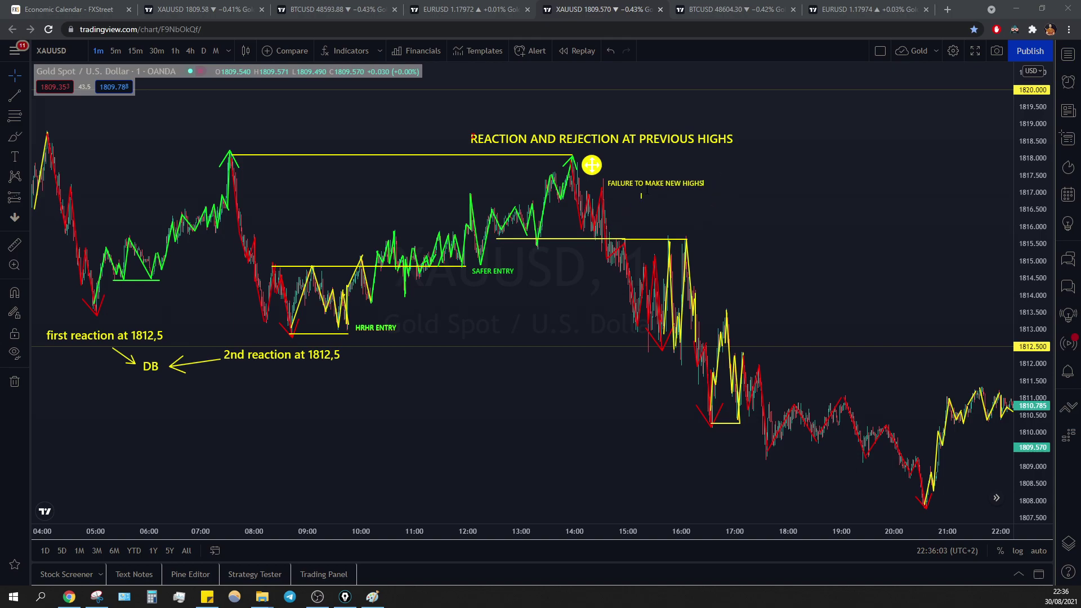
{"action": "left_click", "coordinate": [635, 247]}
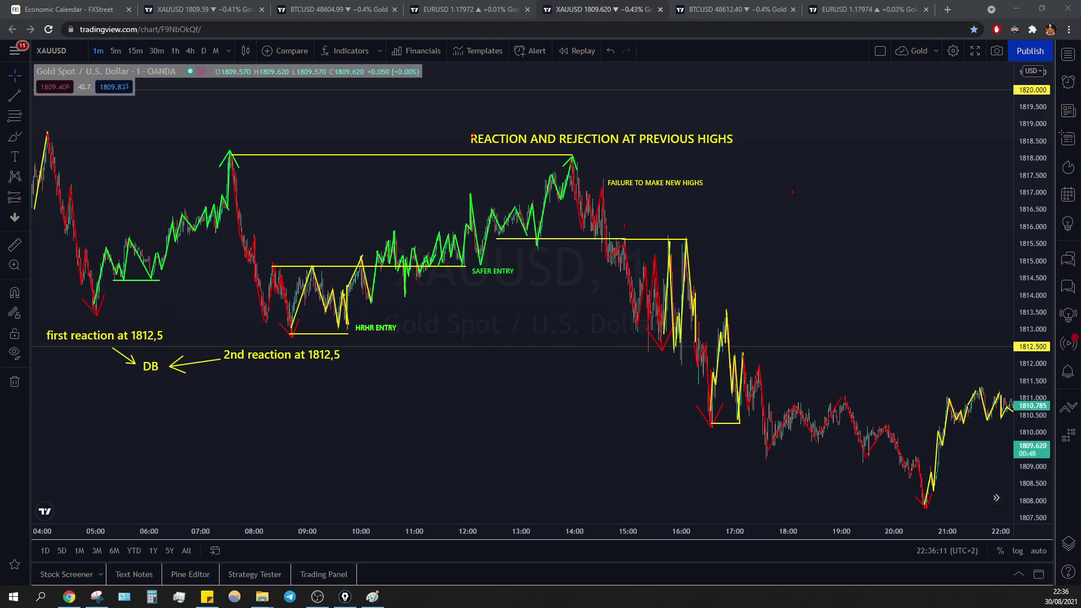
Label the sell entries in red: "HRHR ENTRY" near 14:45, "MR ENTRY" near 16:15 and "SAFER ENTRY" near 17:30.
{"action": "type", "text": "HR"}
{"action": "left_click", "coordinate": [608, 208]}
{"action": "left_click_drag", "start_coordinate": [607, 208], "coordinate": [595, 205]}
{"action": "type", "text": "MR ENTRY"}
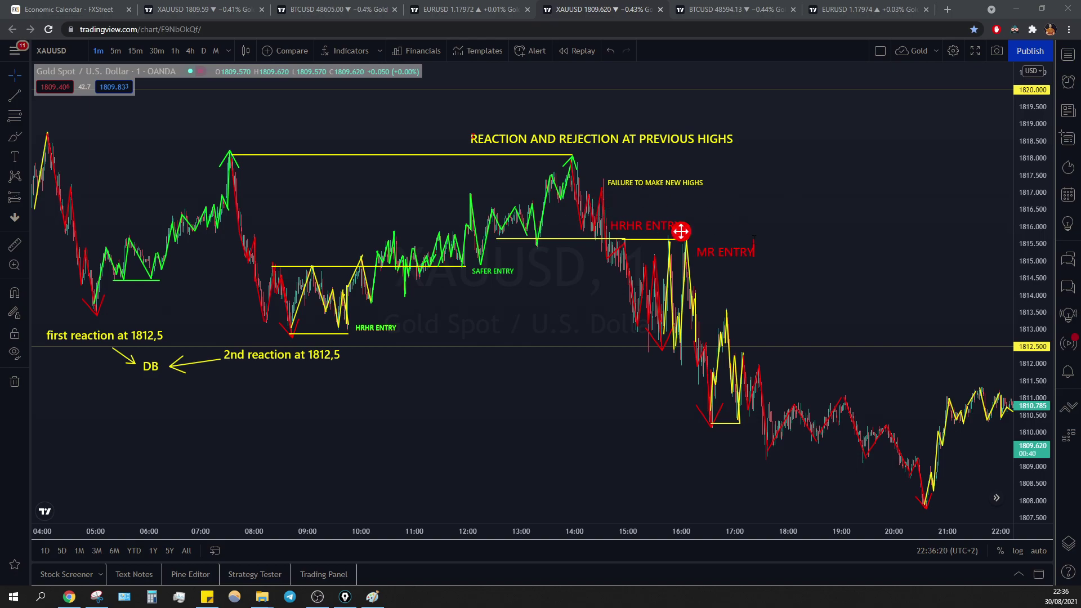
{"action": "left_click", "coordinate": [767, 357]}
{"action": "type", "text": "SAFER"}
{"action": "left_click", "coordinate": [748, 339]}
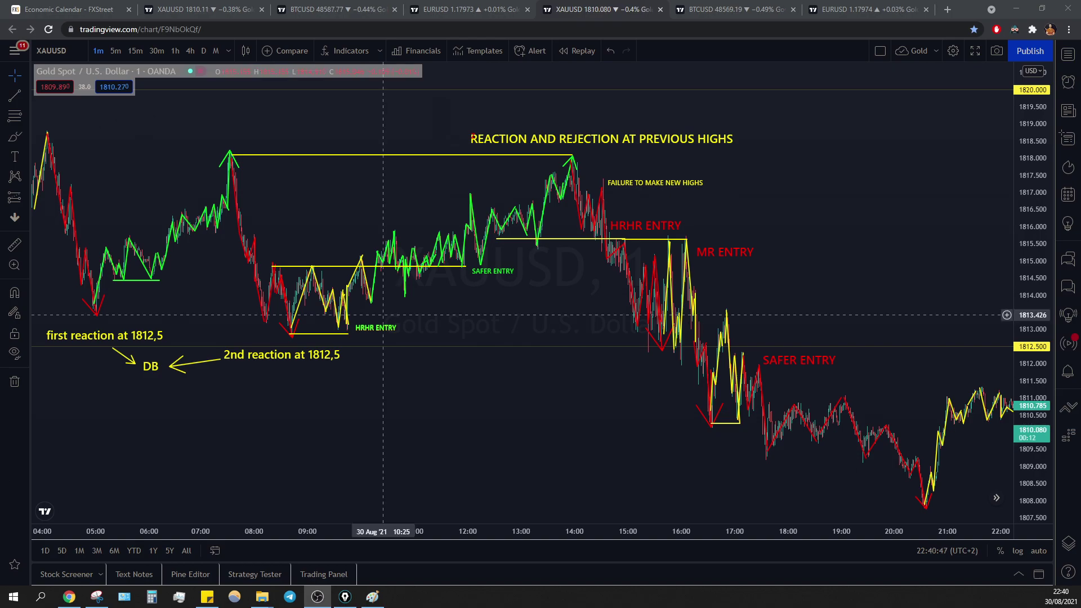
Erase all zigzags, lines, arrows and text annotations from the 1-minute gold chart.
{"action": "key", "text": "ctrl+shift+3"}
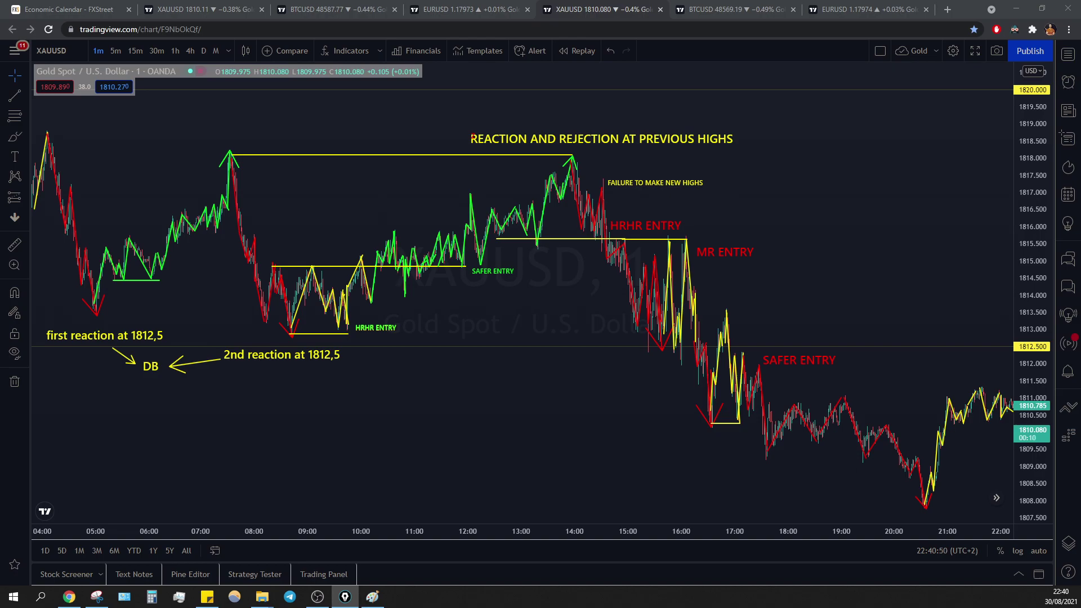
{"action": "mouse_move", "coordinate": [24, 169]}
{"action": "left_mouse_down"}
{"action": "mouse_move", "coordinate": [87, 272]}
{"action": "mouse_move", "coordinate": [83, 295]}
{"action": "mouse_move", "coordinate": [179, 229]}
{"action": "mouse_move", "coordinate": [150, 366]}
{"action": "left_mouse_up"}
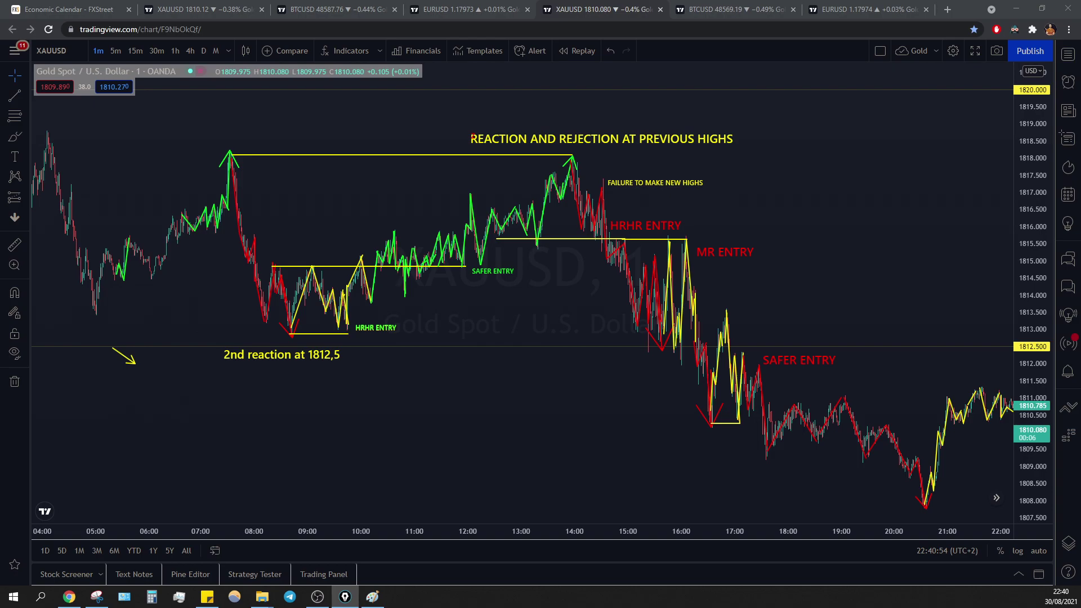
{"action": "mouse_move", "coordinate": [225, 200]}
{"action": "left_mouse_down"}
{"action": "mouse_move", "coordinate": [241, 161]}
{"action": "mouse_move", "coordinate": [140, 292]}
{"action": "mouse_move", "coordinate": [332, 233]}
{"action": "mouse_move", "coordinate": [241, 248]}
{"action": "mouse_move", "coordinate": [509, 296]}
{"action": "mouse_move", "coordinate": [417, 258]}
{"action": "mouse_move", "coordinate": [339, 285]}
{"action": "left_mouse_up"}
{"action": "key", "text": "ctrl+shift+9"}
{"action": "left_click_drag", "start_coordinate": [440, 227], "coordinate": [242, 280]}
{"action": "mouse_move", "coordinate": [430, 305]}
{"action": "left_mouse_down"}
{"action": "mouse_move", "coordinate": [480, 229]}
{"action": "mouse_move", "coordinate": [439, 261]}
{"action": "mouse_move", "coordinate": [920, 413]}
{"action": "mouse_move", "coordinate": [483, 269]}
{"action": "mouse_move", "coordinate": [562, 216]}
{"action": "left_mouse_up"}
{"action": "mouse_move", "coordinate": [696, 328]}
{"action": "left_mouse_down"}
{"action": "mouse_move", "coordinate": [820, 371]}
{"action": "mouse_move", "coordinate": [856, 429]}
{"action": "mouse_move", "coordinate": [974, 425]}
{"action": "mouse_move", "coordinate": [1001, 408]}
{"action": "mouse_move", "coordinate": [1032, 415]}
{"action": "mouse_move", "coordinate": [1014, 416]}
{"action": "left_mouse_up"}
{"action": "left_click_drag", "start_coordinate": [650, 439], "coordinate": [752, 422]}
{"action": "key", "text": "ctrl+shift+9"}
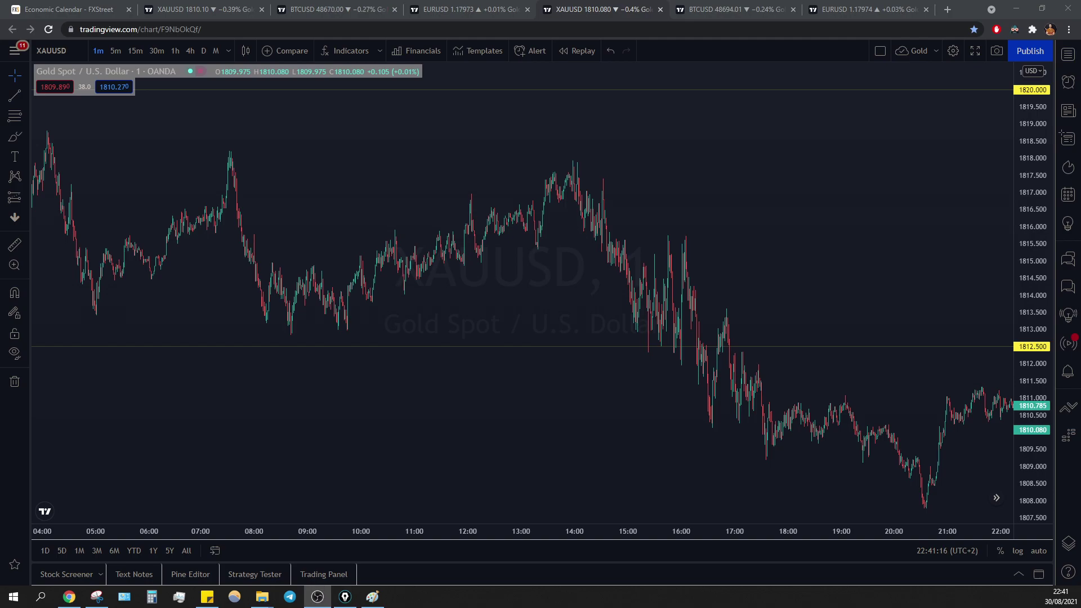
Open the hourly EURUSD chart and move the news notes box up so that it sits above the 1.1800 level.
{"action": "key", "text": "alt+Tab"}
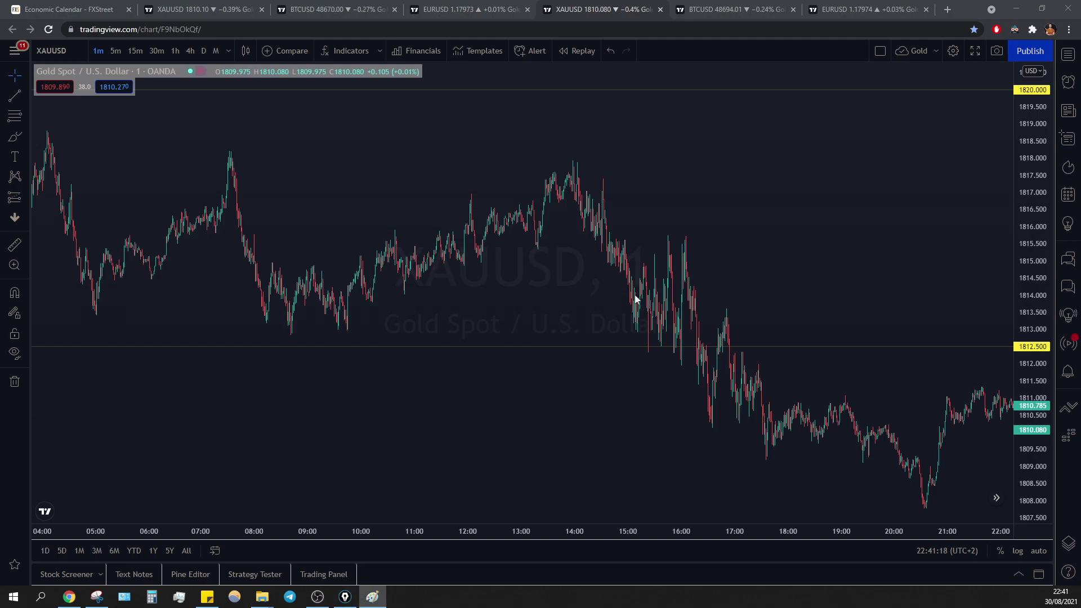
{"action": "left_click", "coordinate": [480, 9]}
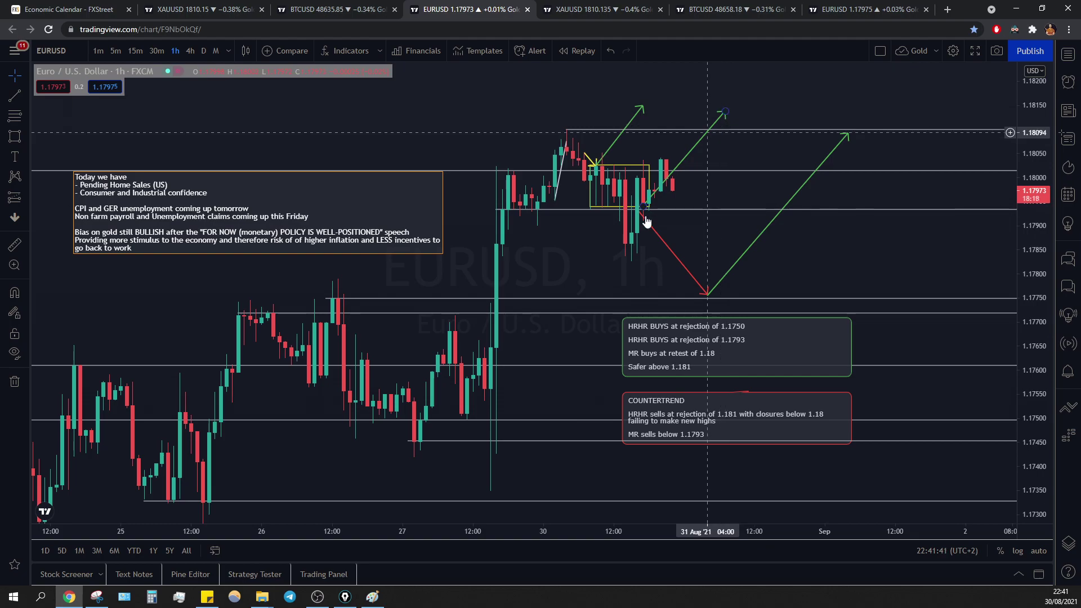
{"action": "left_click", "coordinate": [603, 206]}
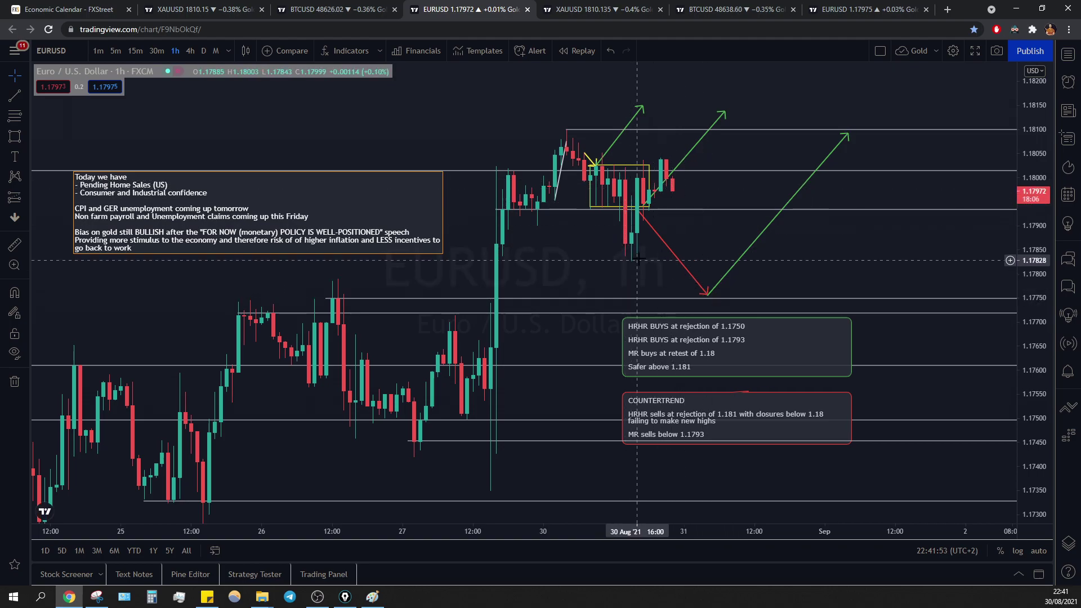
{"action": "left_click_drag", "start_coordinate": [328, 272], "coordinate": [831, 265]}
{"action": "left_click_drag", "start_coordinate": [527, 268], "coordinate": [483, 266]}
{"action": "left_click_drag", "start_coordinate": [596, 276], "coordinate": [364, 249]}
{"action": "scroll", "coordinate": [434, 253], "scroll_direction": "down", "scroll_amount": 4}
{"action": "left_click_drag", "start_coordinate": [746, 216], "coordinate": [724, 214]}
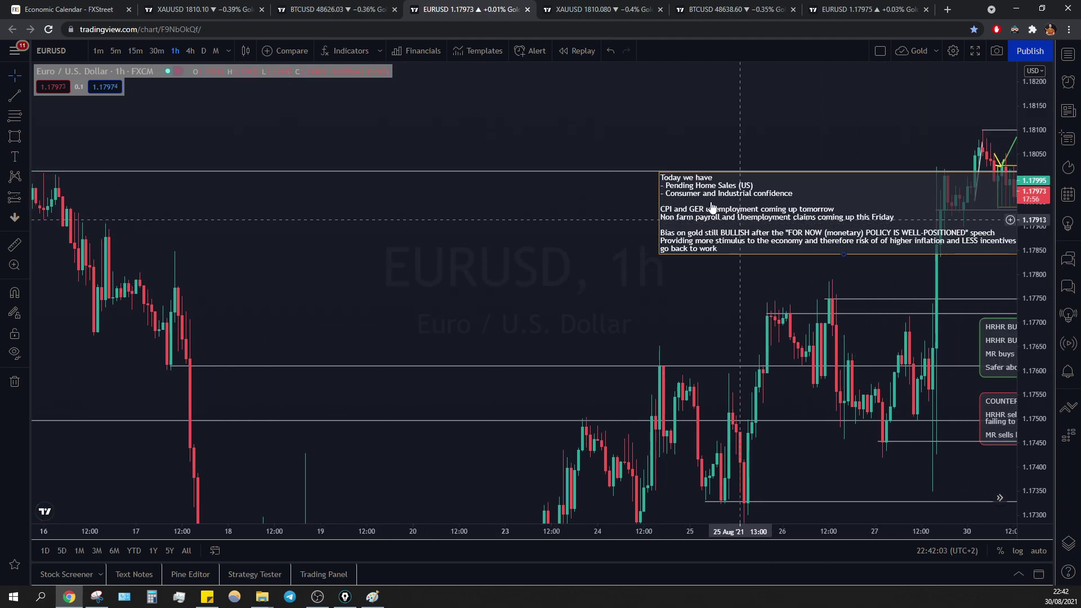
{"action": "scroll", "coordinate": [723, 214], "scroll_direction": "right", "scroll_amount": 2}
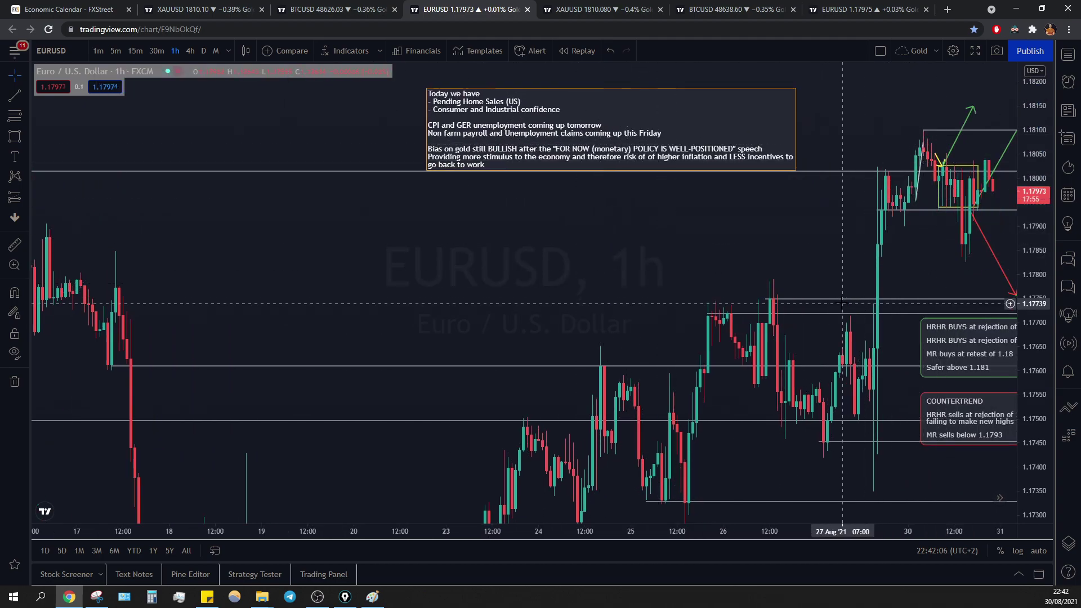
Copy the 1.1775 horizontal level up to about 1.1786, starting it at the 16 August 08:00 candle.
{"action": "left_click", "coordinate": [844, 300]}
{"action": "left_click_drag", "start_coordinate": [849, 299], "coordinate": [268, 248]}
{"action": "scroll", "coordinate": [552, 283], "scroll_direction": "left", "scroll_amount": 1}
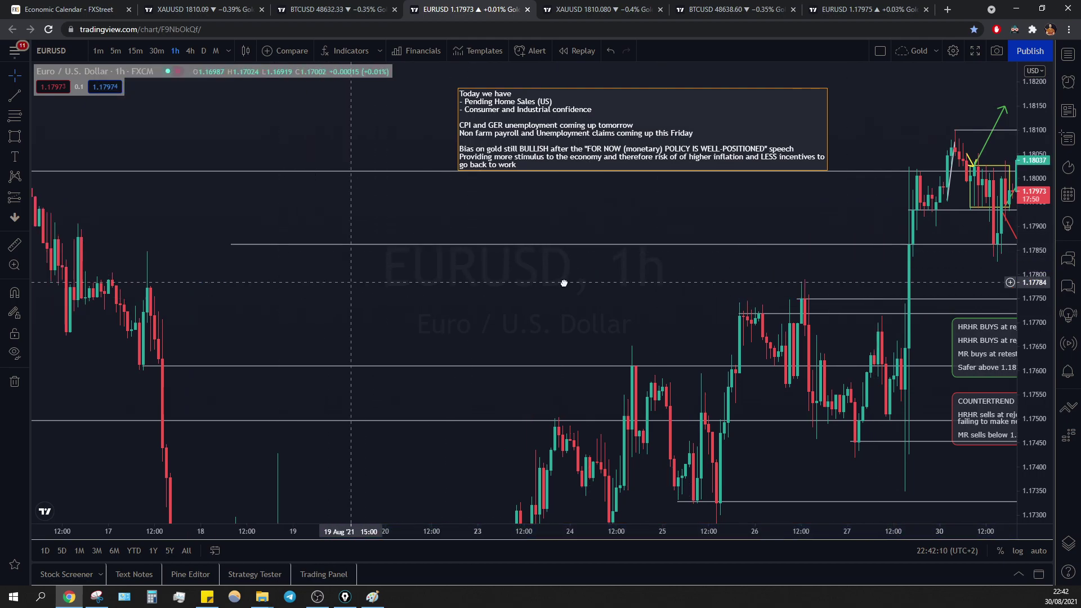
{"action": "scroll", "coordinate": [552, 283], "scroll_direction": "left", "scroll_amount": 7}
{"action": "left_click_drag", "start_coordinate": [572, 248], "coordinate": [383, 254]}
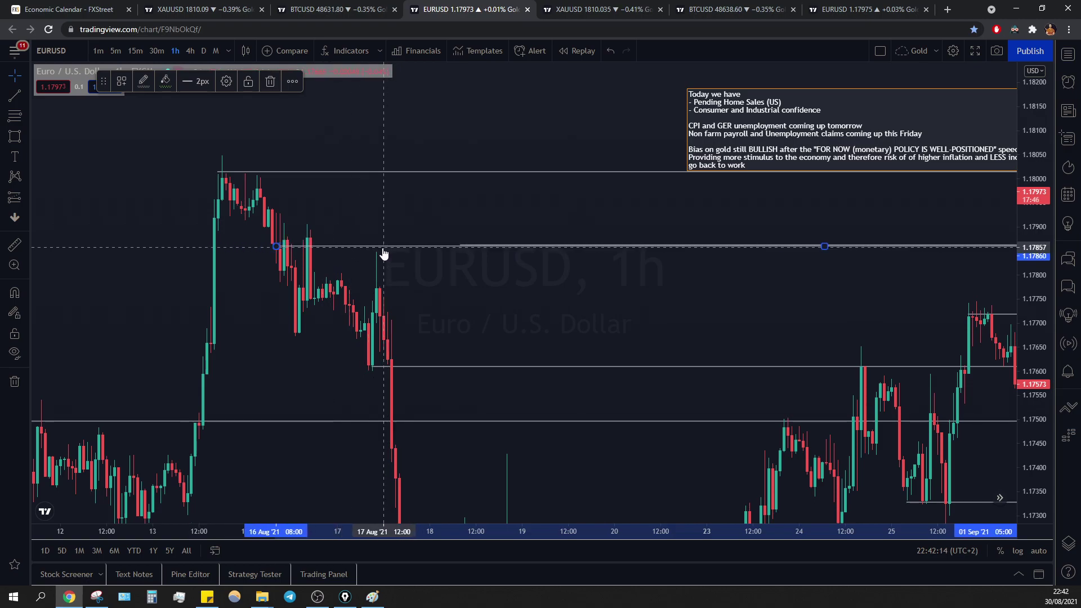
{"action": "left_click_drag", "start_coordinate": [494, 220], "coordinate": [544, 239]}
Delete the duplicate level at about 1.1786 that starts at 18 August 08:00.
{"action": "left_click", "coordinate": [422, 257]}
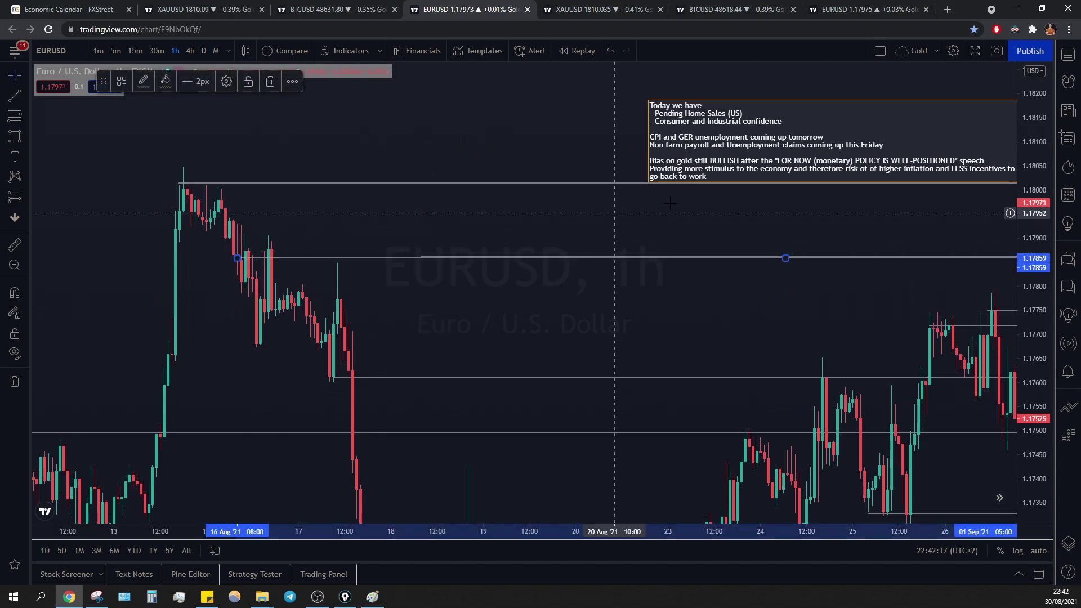
{"action": "double_click", "coordinate": [601, 256]}
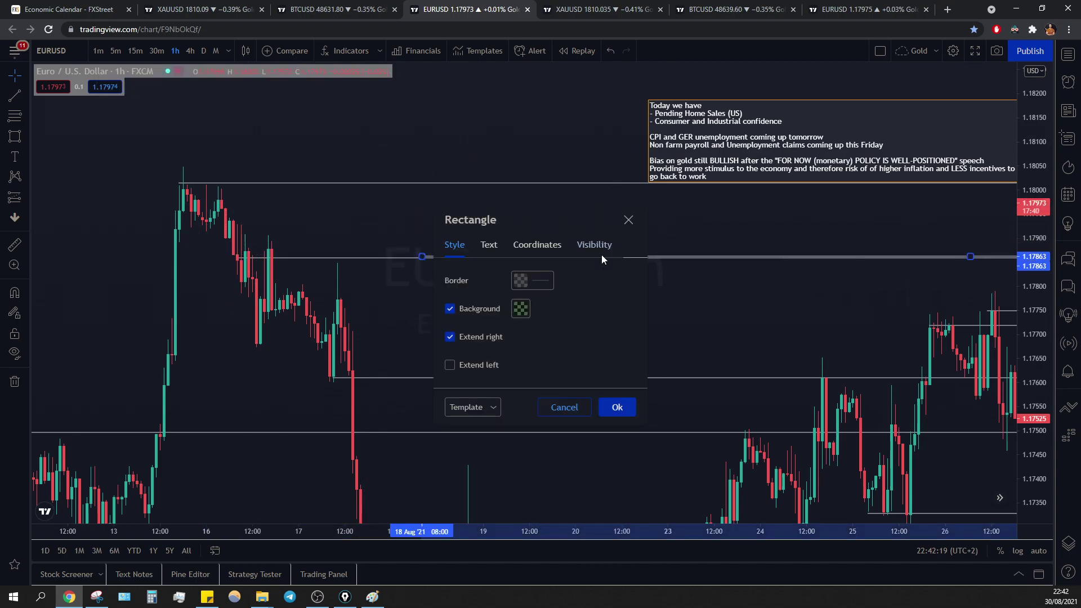
{"action": "key", "text": "Delete"}
{"action": "left_click_drag", "start_coordinate": [580, 213], "coordinate": [71, 239]}
{"action": "left_click_drag", "start_coordinate": [730, 273], "coordinate": [574, 289]}
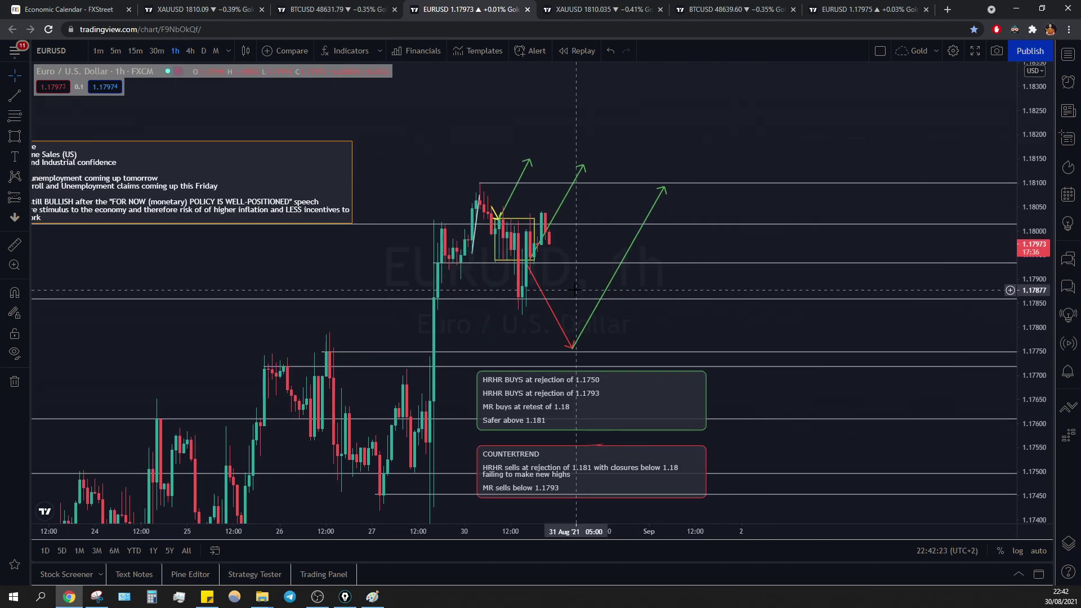
Copy the 1.1793 level from the hourly EURUSD chart onto the 1-minute EURUSD chart.
{"action": "left_click", "coordinate": [909, 6]}
{"action": "left_click_drag", "start_coordinate": [786, 406], "coordinate": [681, 322]}
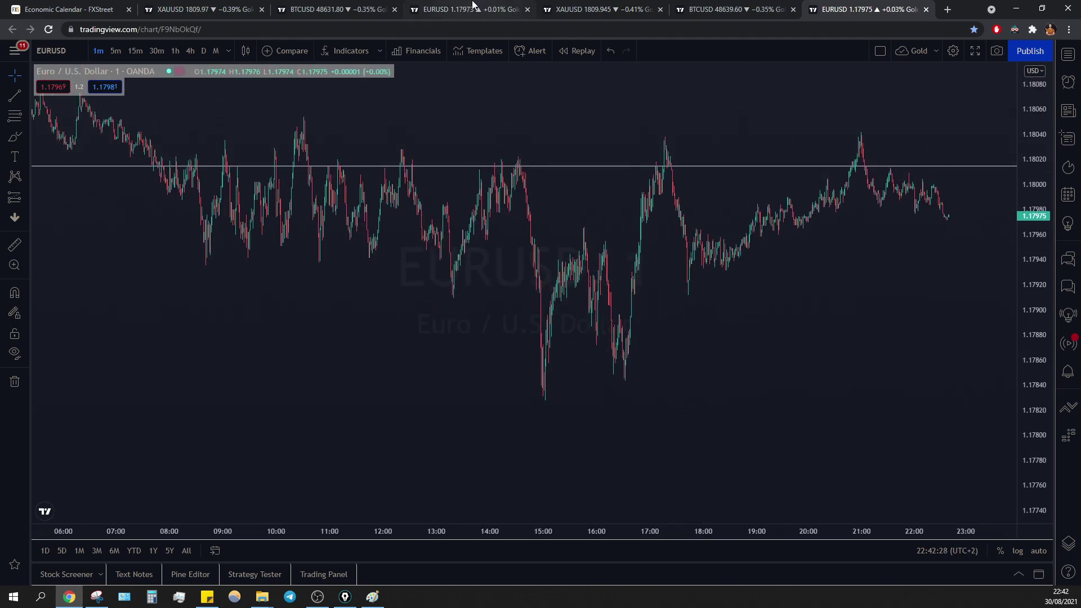
{"action": "left_click", "coordinate": [473, 6]}
{"action": "left_click", "coordinate": [526, 263]}
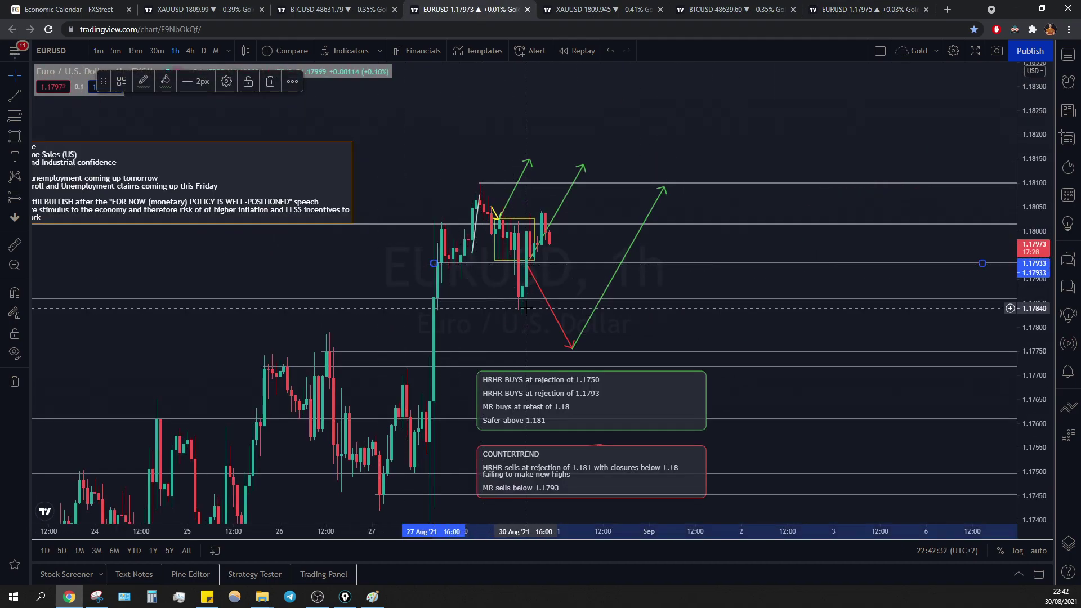
{"action": "left_click", "coordinate": [813, 7]}
{"action": "left_click", "coordinate": [492, 241]}
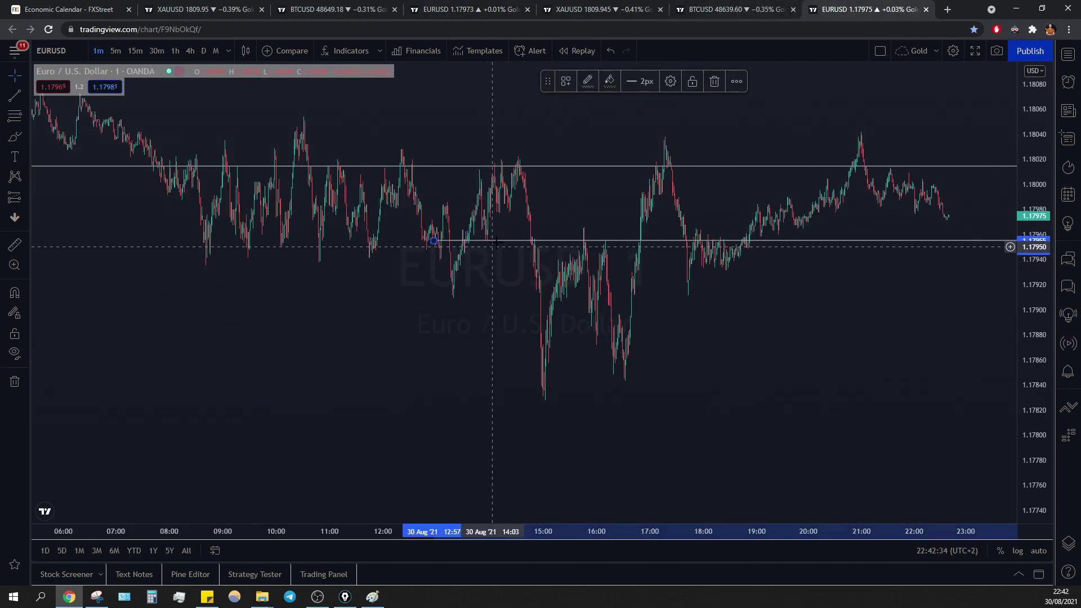
Move the copied level's start back to about 05:03 and set both of its price coordinates to 1.17933.
{"action": "left_click_drag", "start_coordinate": [456, 248], "coordinate": [82, 376]}
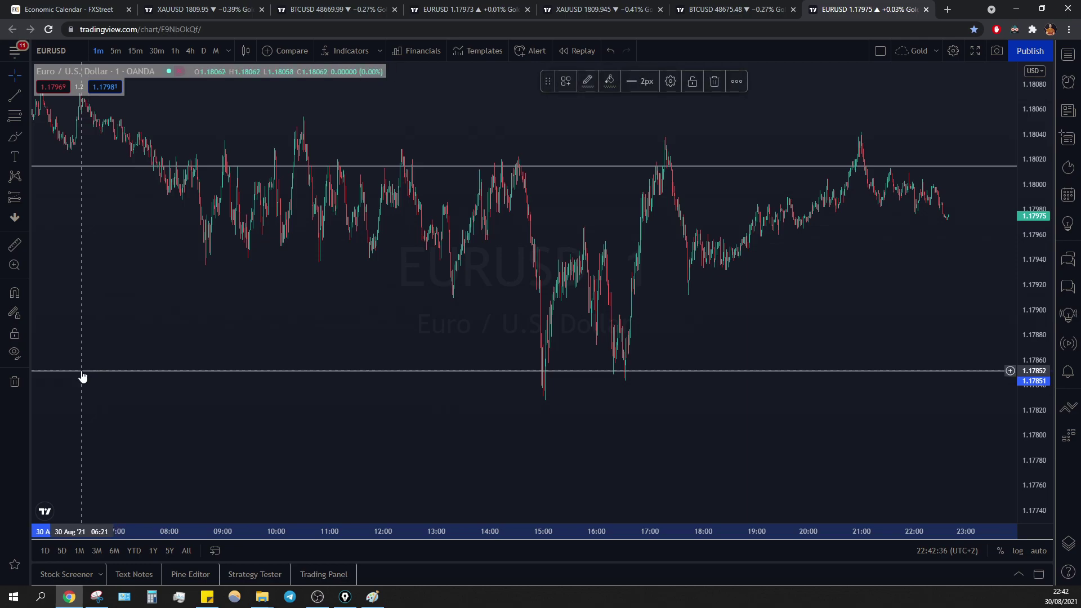
{"action": "double_click", "coordinate": [83, 376]}
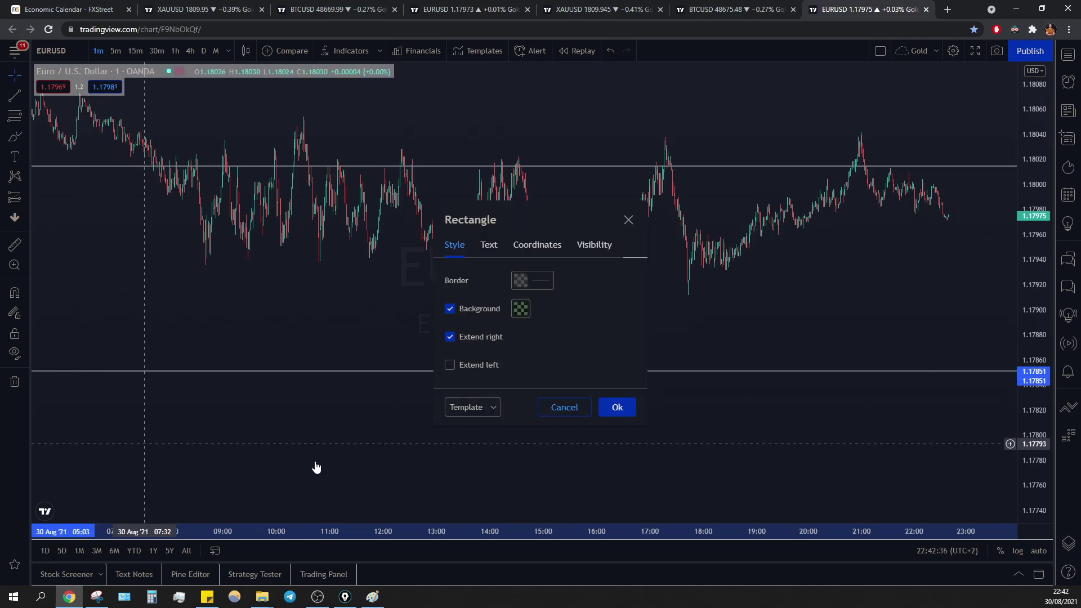
{"action": "left_click", "coordinate": [529, 245]}
{"action": "left_click", "coordinate": [526, 280]}
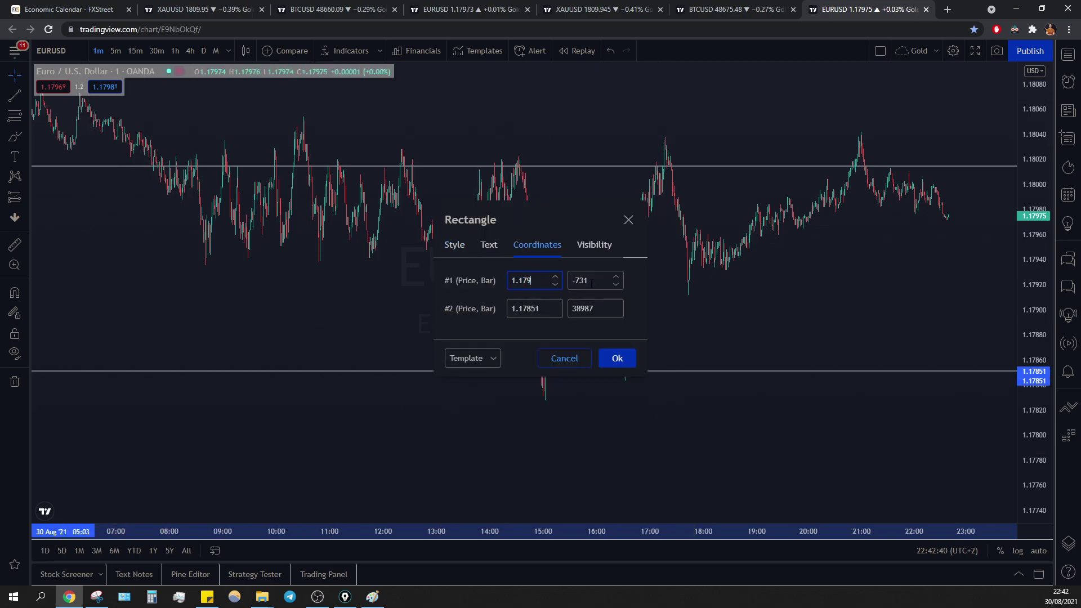
{"action": "type", "text": "1.17933"}
{"action": "key", "text": "Tab"}
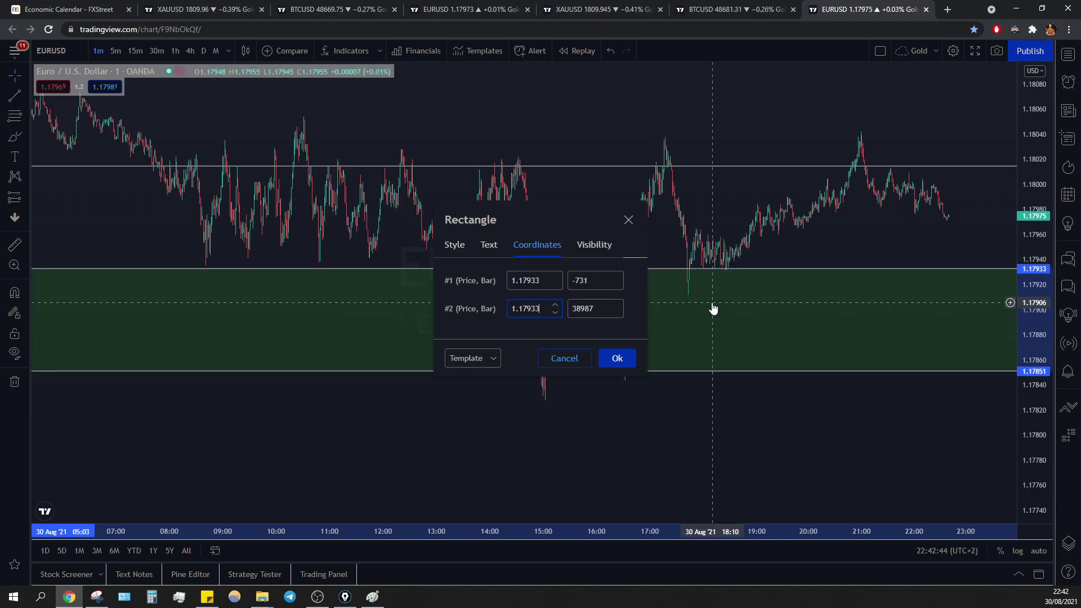
{"action": "left_click", "coordinate": [620, 358]}
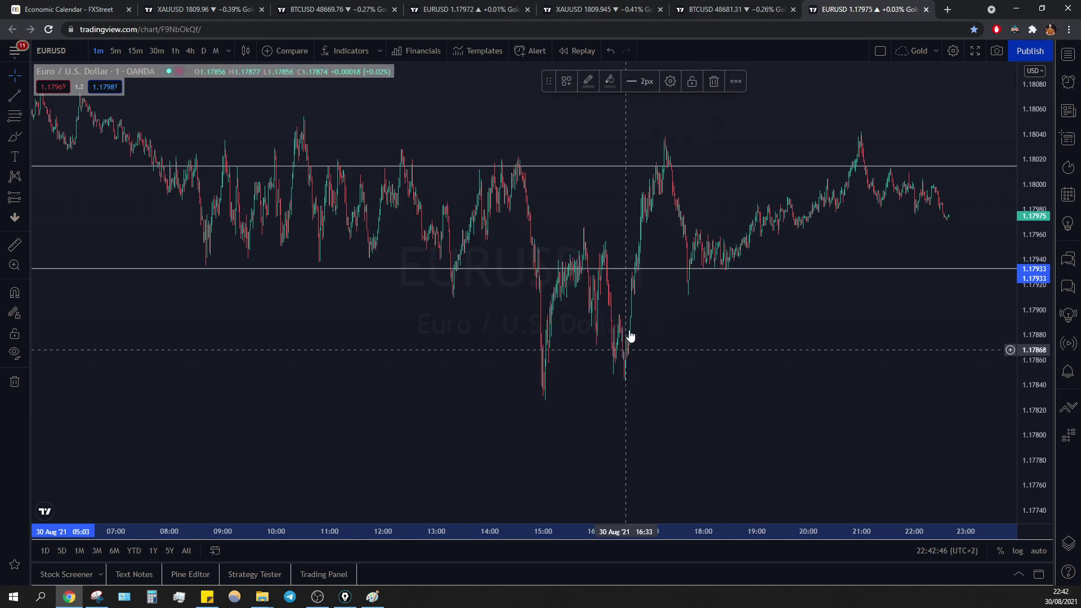
Check the hourly EURUSD plan against the 1-minute chart, ending on the 1-minute chart.
{"action": "left_click_drag", "start_coordinate": [472, 368], "coordinate": [508, 430]}
{"action": "left_click", "coordinate": [508, 7]}
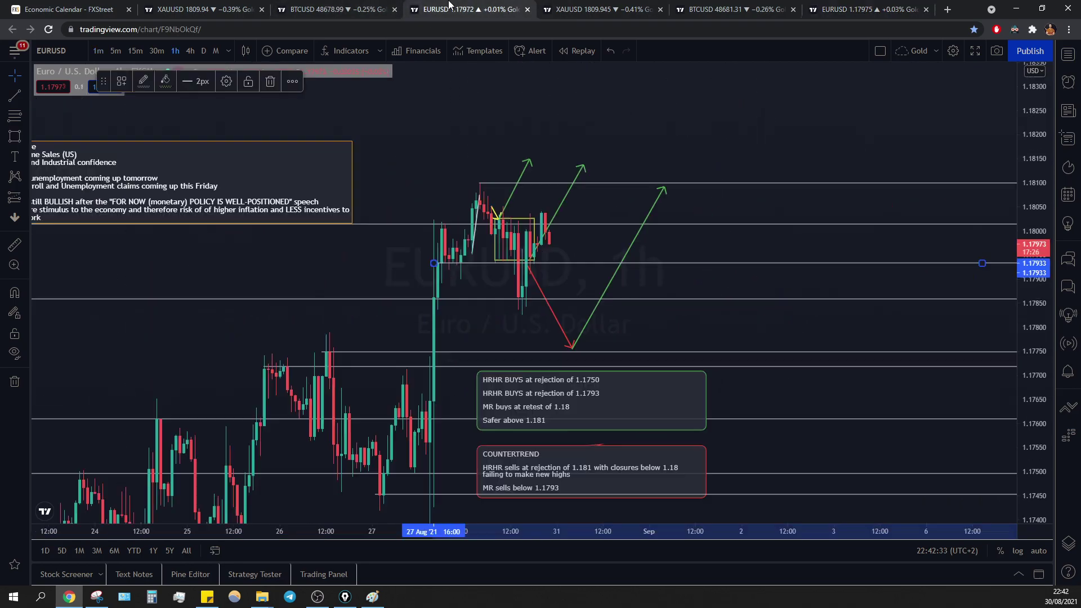
{"action": "left_click", "coordinate": [466, 280]}
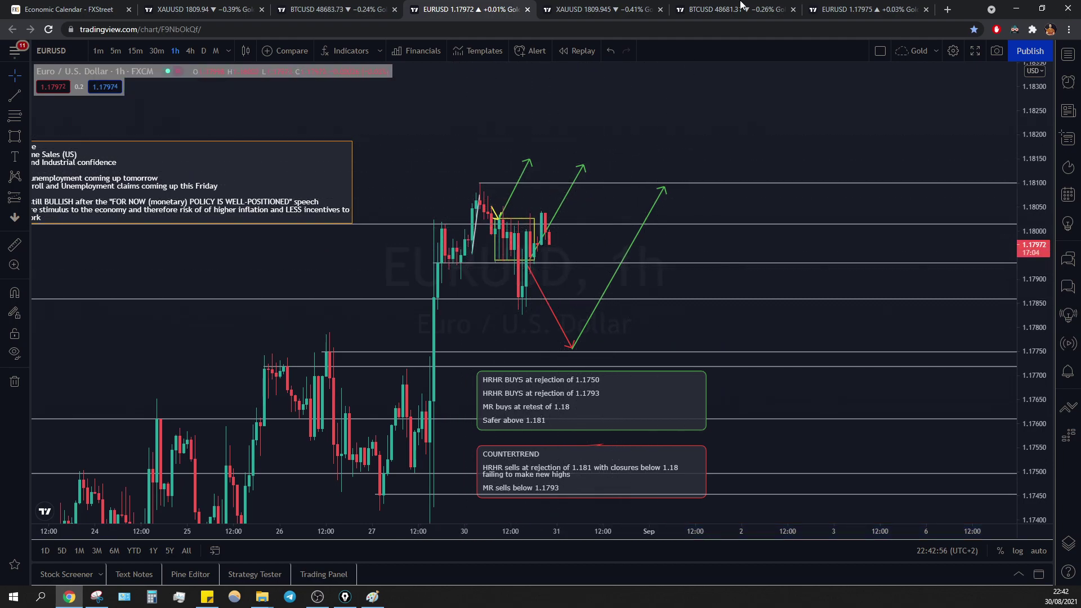
{"action": "left_click", "coordinate": [845, 9]}
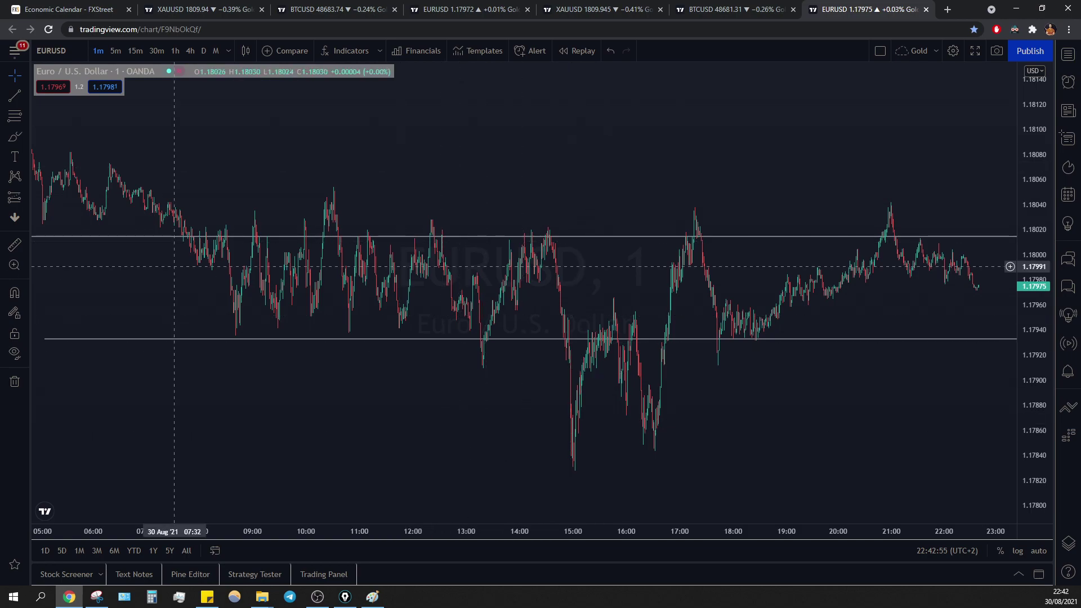
Frame the 1-minute EURUSD chart so the 30 August price action from about 04:00 to 22:00 is in view.
{"action": "left_click_drag", "start_coordinate": [1036, 390], "coordinate": [1037, 311]}
{"action": "left_click_drag", "start_coordinate": [456, 288], "coordinate": [509, 285]}
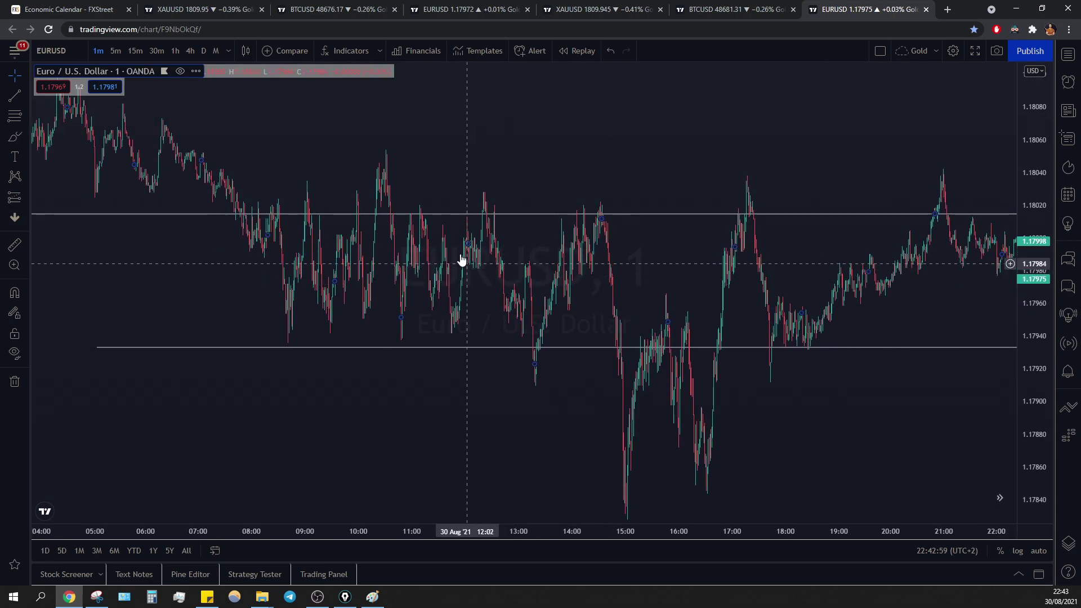
{"action": "left_click_drag", "start_coordinate": [276, 129], "coordinate": [276, 113]}
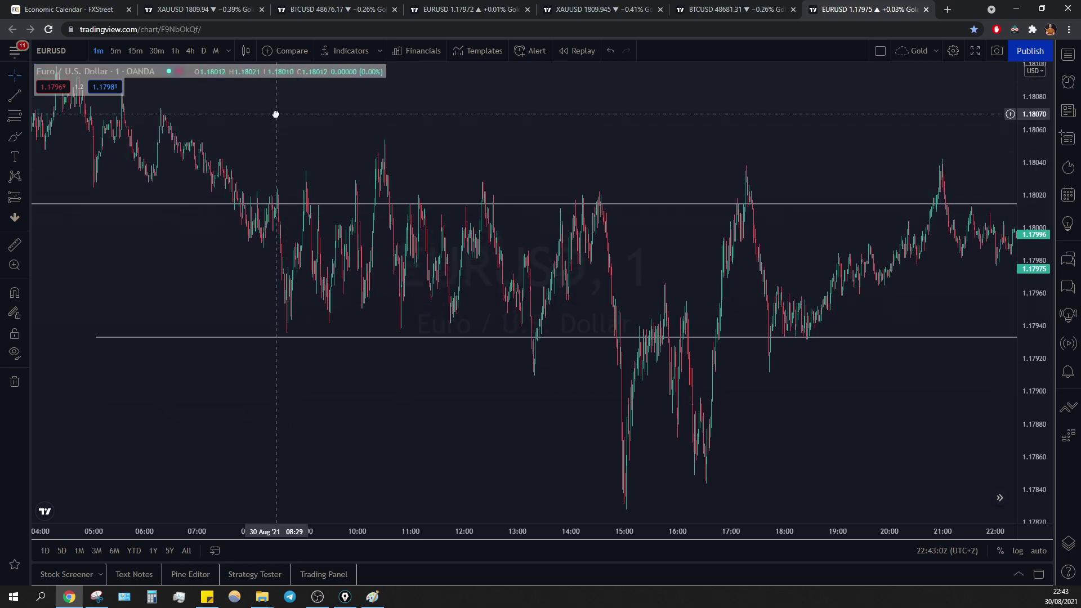
{"action": "left_click_drag", "start_coordinate": [788, 151], "coordinate": [787, 162]}
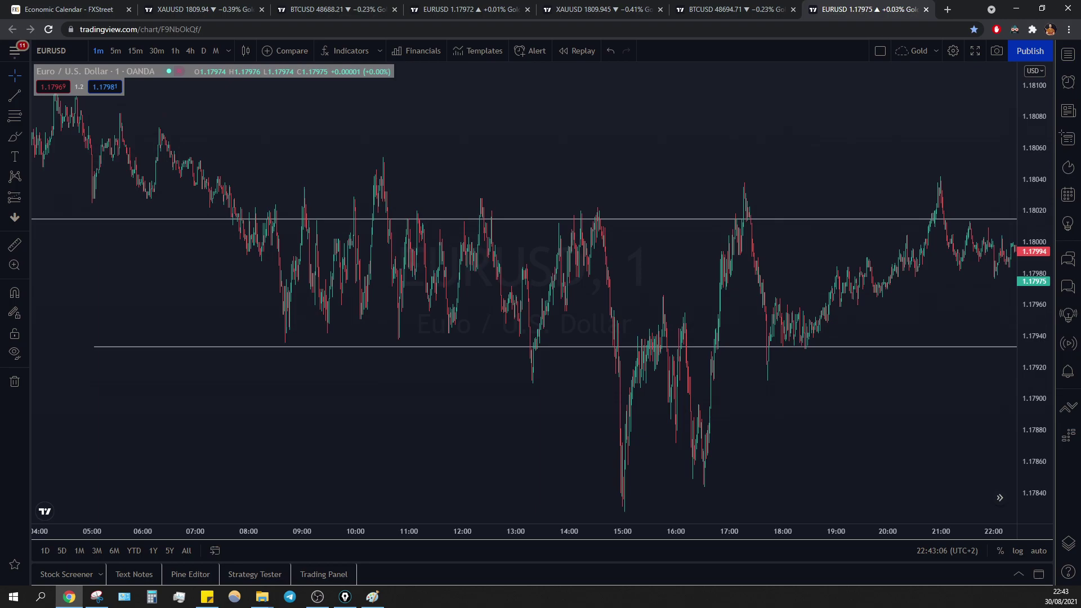
{"action": "key", "text": "ctrl+shift+3"}
{"action": "mouse_move", "coordinate": [54, 92]}
{"action": "left_mouse_down"}
{"action": "mouse_move", "coordinate": [367, 213]}
{"action": "mouse_move", "coordinate": [195, 148]}
{"action": "mouse_move", "coordinate": [228, 153]}
{"action": "left_mouse_up"}
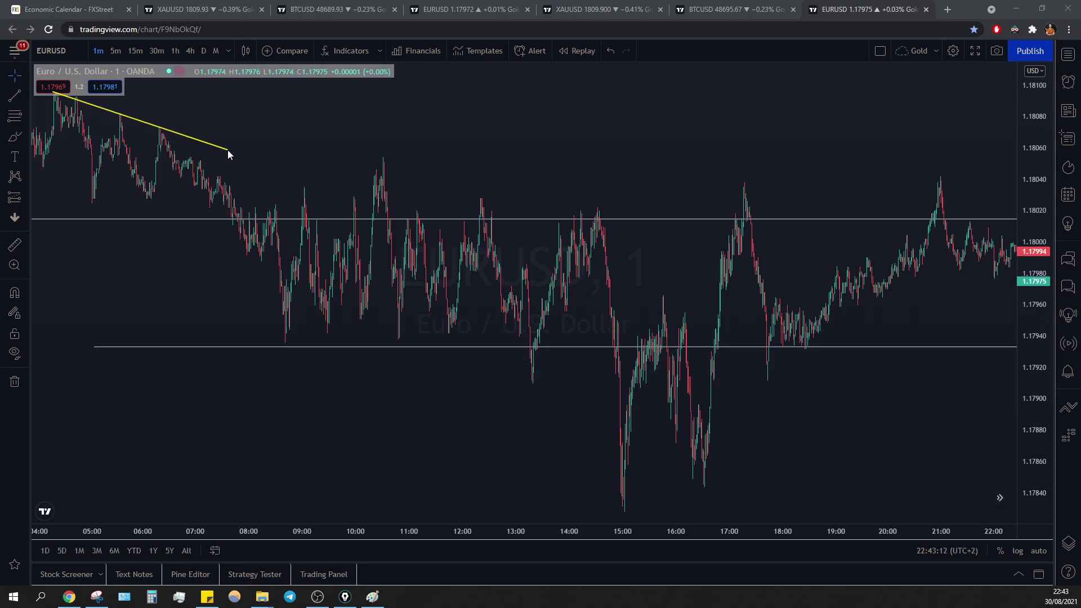
{"action": "left_click", "coordinate": [189, 532]}
{"action": "left_click", "coordinate": [241, 128]}
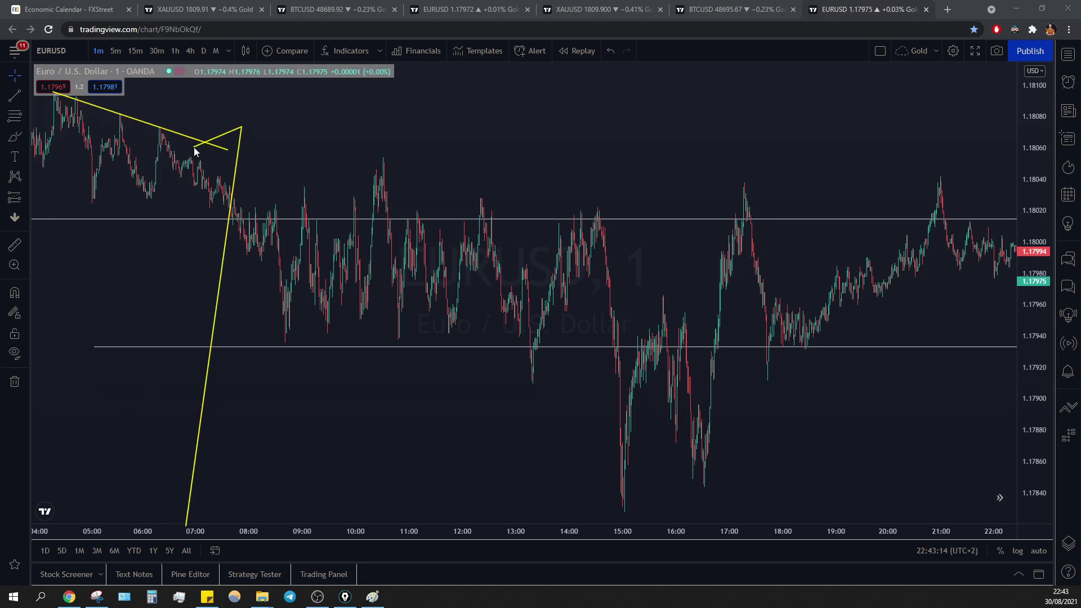
{"action": "key", "text": "Escape"}
{"action": "left_click_drag", "start_coordinate": [192, 520], "coordinate": [191, 148]}
{"action": "key", "text": "ctrl+z"}
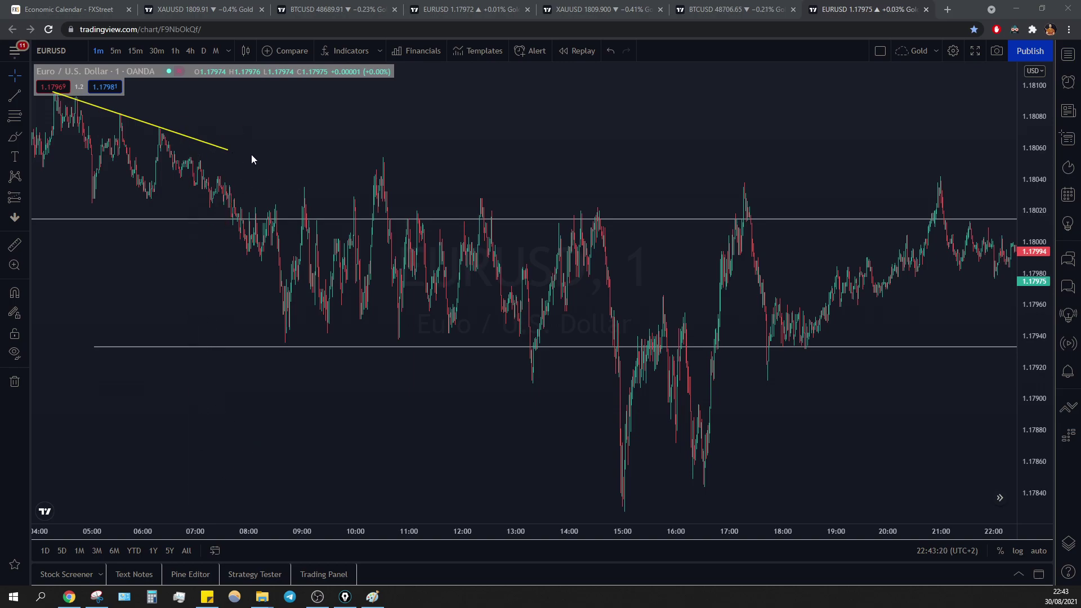
{"action": "key", "text": "ctrl+z"}
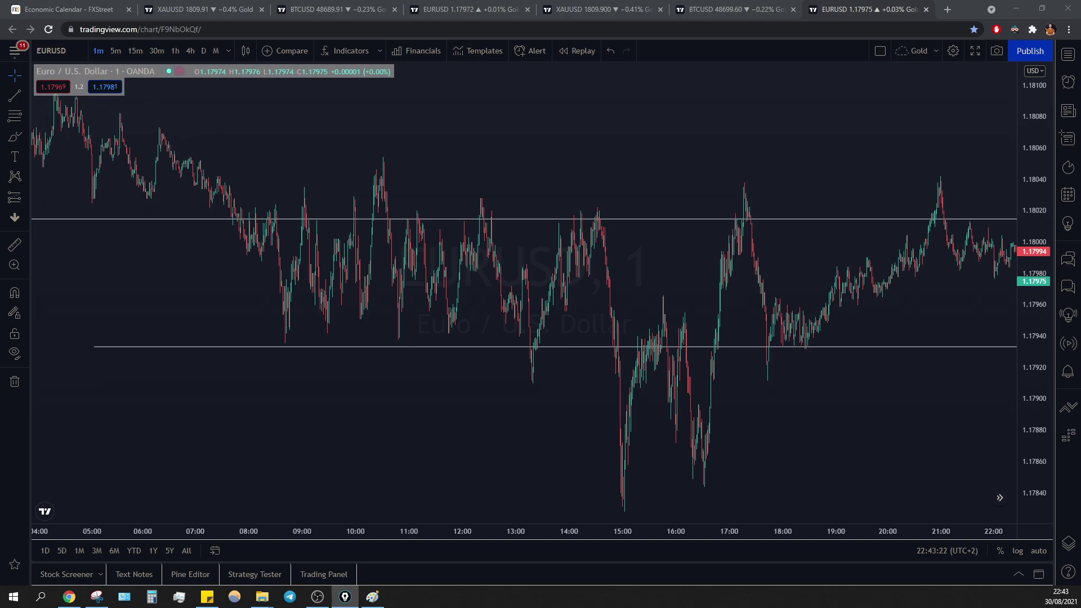
Mark the rise into the 04:20 high in yellow and outline the descending triangle in red, tracing its swings above a flat base near 1.1803.
{"action": "left_click_drag", "start_coordinate": [65, 102], "coordinate": [278, 164]}
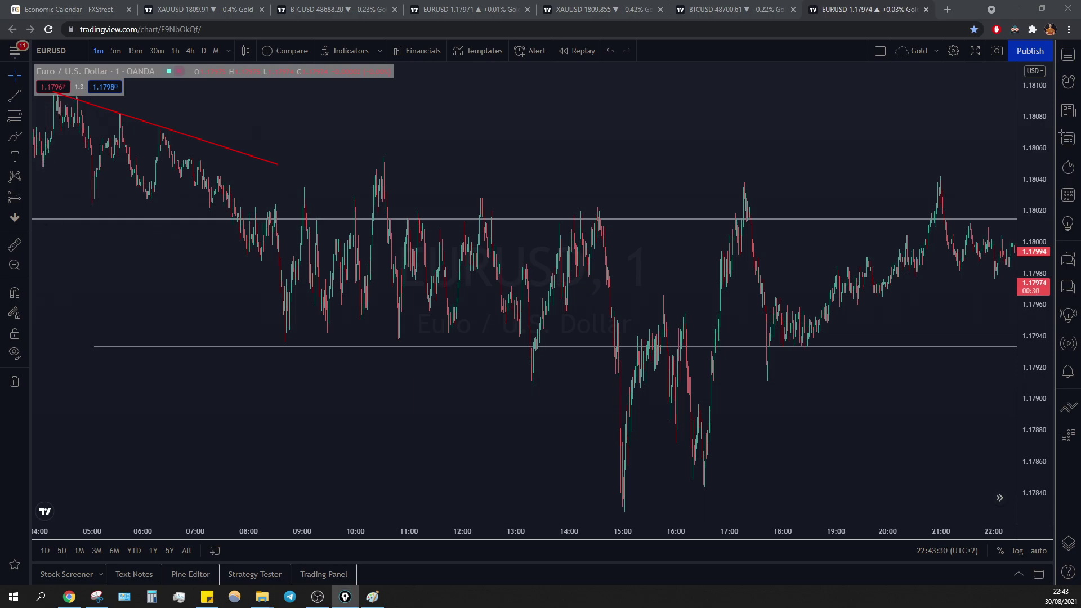
{"action": "left_click_drag", "start_coordinate": [45, 158], "coordinate": [60, 96]}
{"action": "mouse_move", "coordinate": [66, 124]}
{"action": "left_mouse_down"}
{"action": "mouse_move", "coordinate": [76, 105]}
{"action": "mouse_move", "coordinate": [85, 146]}
{"action": "mouse_move", "coordinate": [90, 137]}
{"action": "left_mouse_up"}
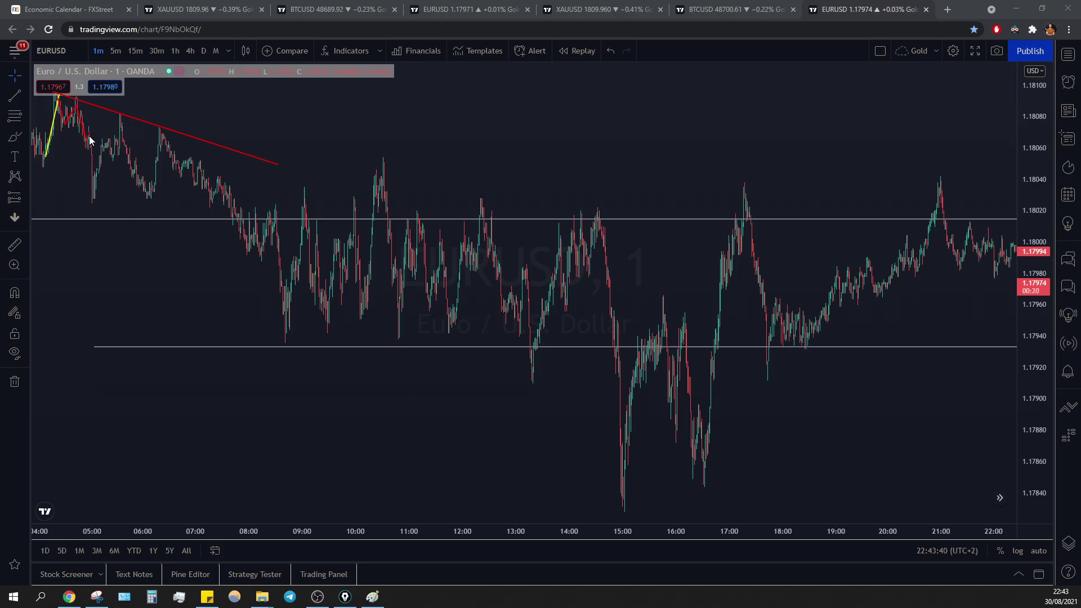
{"action": "mouse_move", "coordinate": [88, 184]}
{"action": "left_mouse_down"}
{"action": "mouse_move", "coordinate": [92, 198]}
{"action": "mouse_move", "coordinate": [119, 119]}
{"action": "mouse_move", "coordinate": [148, 198]}
{"action": "mouse_move", "coordinate": [217, 203]}
{"action": "left_mouse_up"}
{"action": "key", "text": "ctrl+z"}
{"action": "mouse_move", "coordinate": [153, 200]}
{"action": "left_mouse_down"}
{"action": "mouse_move", "coordinate": [162, 128]}
{"action": "mouse_move", "coordinate": [181, 174]}
{"action": "mouse_move", "coordinate": [191, 160]}
{"action": "mouse_move", "coordinate": [198, 190]}
{"action": "mouse_move", "coordinate": [211, 202]}
{"action": "mouse_move", "coordinate": [219, 183]}
{"action": "mouse_move", "coordinate": [228, 203]}
{"action": "mouse_move", "coordinate": [89, 204]}
{"action": "mouse_move", "coordinate": [233, 212]}
{"action": "left_mouse_up"}
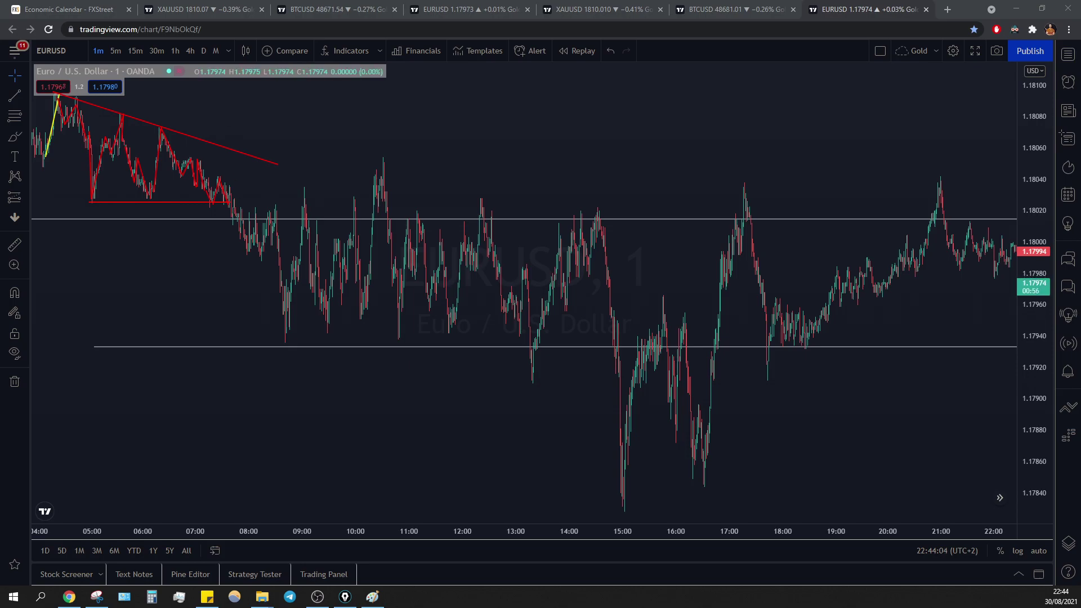
Sketch yellow arrows for the upward and downward breakout scenarios from the triangle's base, and remove them again.
{"action": "left_click_drag", "start_coordinate": [230, 201], "coordinate": [307, 91]}
{"action": "mouse_move", "coordinate": [223, 202]}
{"action": "left_mouse_down"}
{"action": "mouse_move", "coordinate": [262, 257]}
{"action": "mouse_move", "coordinate": [281, 215]}
{"action": "mouse_move", "coordinate": [320, 327]}
{"action": "left_mouse_up"}
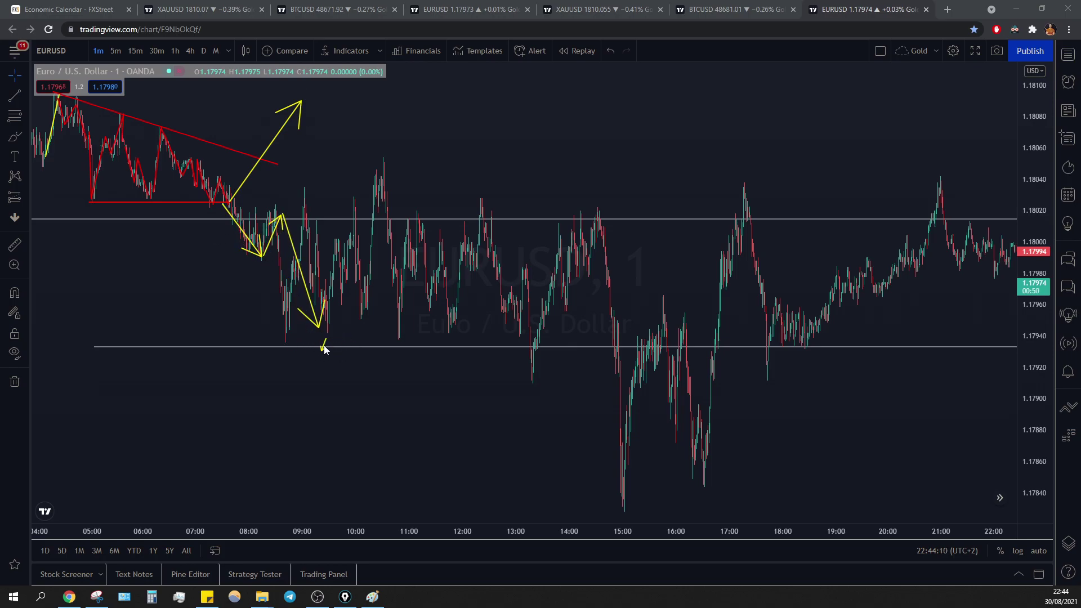
{"action": "left_click_drag", "start_coordinate": [319, 336], "coordinate": [334, 350]}
{"action": "mouse_move", "coordinate": [97, 355]}
{"action": "left_mouse_down"}
{"action": "mouse_move", "coordinate": [309, 341]}
{"action": "mouse_move", "coordinate": [381, 262]}
{"action": "left_mouse_up"}
{"action": "left_click_drag", "start_coordinate": [323, 345], "coordinate": [487, 104]}
{"action": "key", "text": "ctrl+z"}
{"action": "key", "text": "ctrl+z"}
{"action": "key", "text": "ctrl+z"}
{"action": "key", "text": "ctrl+z"}
{"action": "key", "text": "ctrl+z"}
{"action": "key", "text": "ctrl+z"}
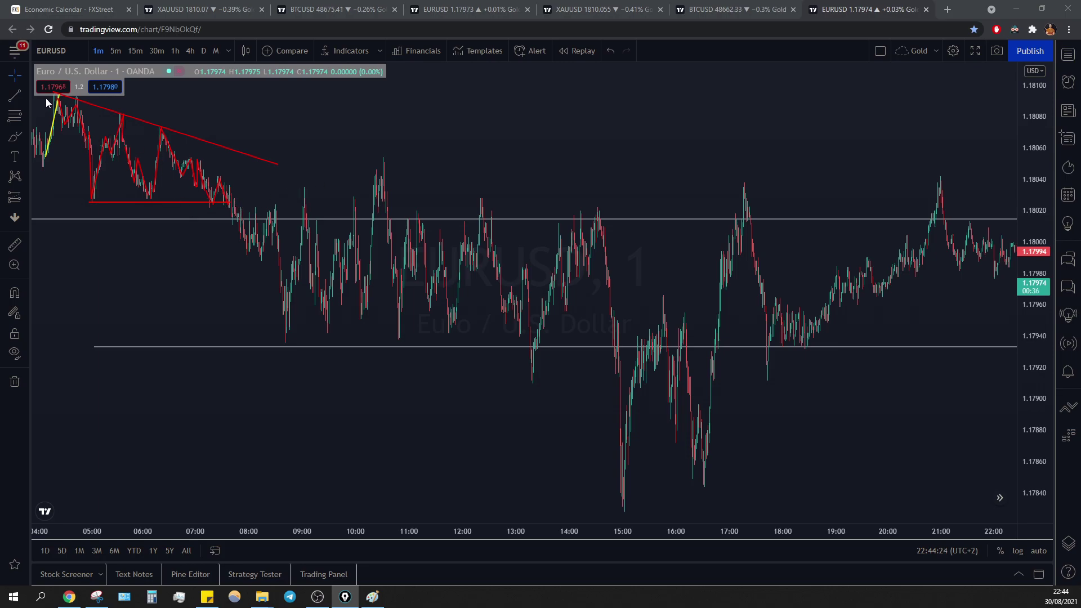
Trace the decline from the triangle's base in red, ending in an arrow at the low near 1.1794 at about 08:40.
{"action": "mouse_move", "coordinate": [227, 199]}
{"action": "left_mouse_down"}
{"action": "mouse_move", "coordinate": [236, 237]}
{"action": "mouse_move", "coordinate": [244, 218]}
{"action": "mouse_move", "coordinate": [246, 254]}
{"action": "mouse_move", "coordinate": [256, 219]}
{"action": "mouse_move", "coordinate": [262, 260]}
{"action": "mouse_move", "coordinate": [275, 217]}
{"action": "mouse_move", "coordinate": [275, 236]}
{"action": "left_mouse_up"}
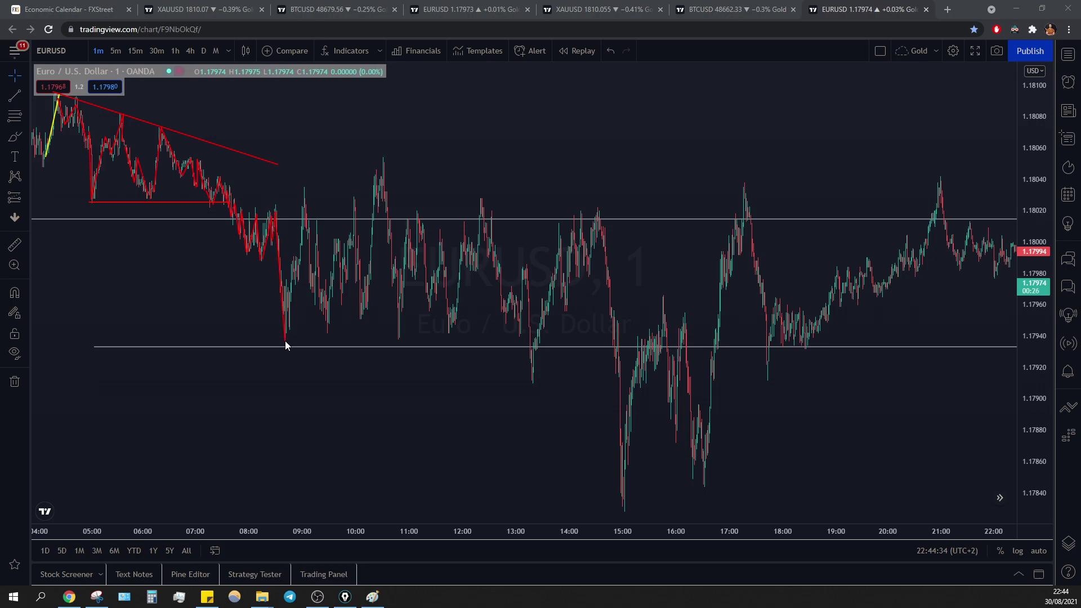
{"action": "key", "text": "ctrl+z"}
{"action": "left_click", "coordinate": [345, 597]}
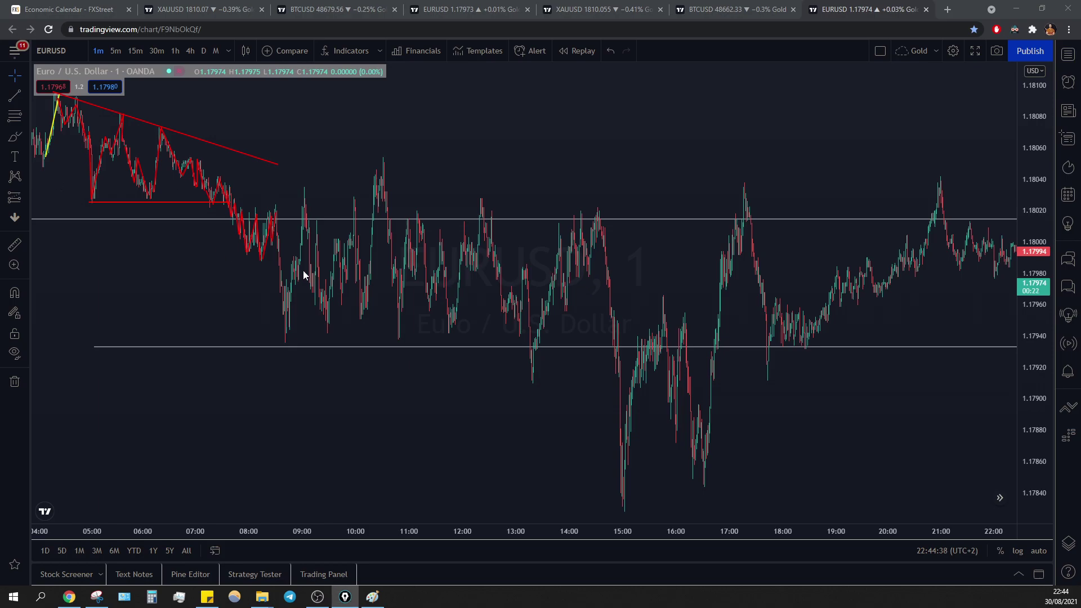
{"action": "mouse_move", "coordinate": [276, 219]}
{"action": "left_mouse_down"}
{"action": "mouse_move", "coordinate": [285, 343]}
{"action": "mouse_move", "coordinate": [296, 319]}
{"action": "left_mouse_up"}
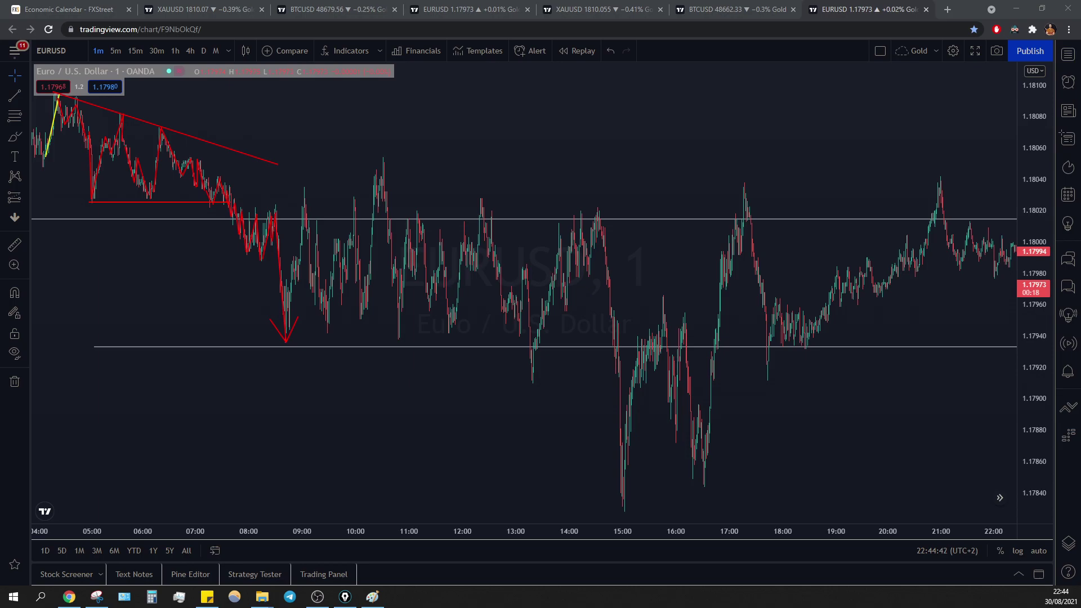
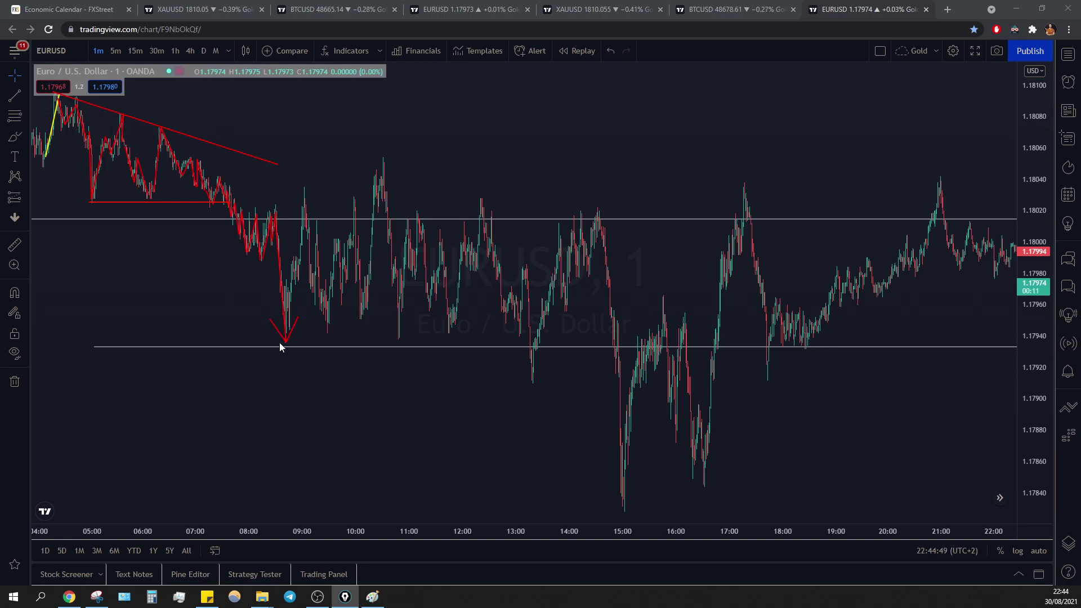
Trace the rebound from the 08:40 low in green with an arrow up to about 1.1804, and label the low "HRHR ENTRY".
{"action": "mouse_move", "coordinate": [285, 341]}
{"action": "left_mouse_down"}
{"action": "mouse_move", "coordinate": [293, 254]}
{"action": "mouse_move", "coordinate": [298, 286]}
{"action": "left_mouse_up"}
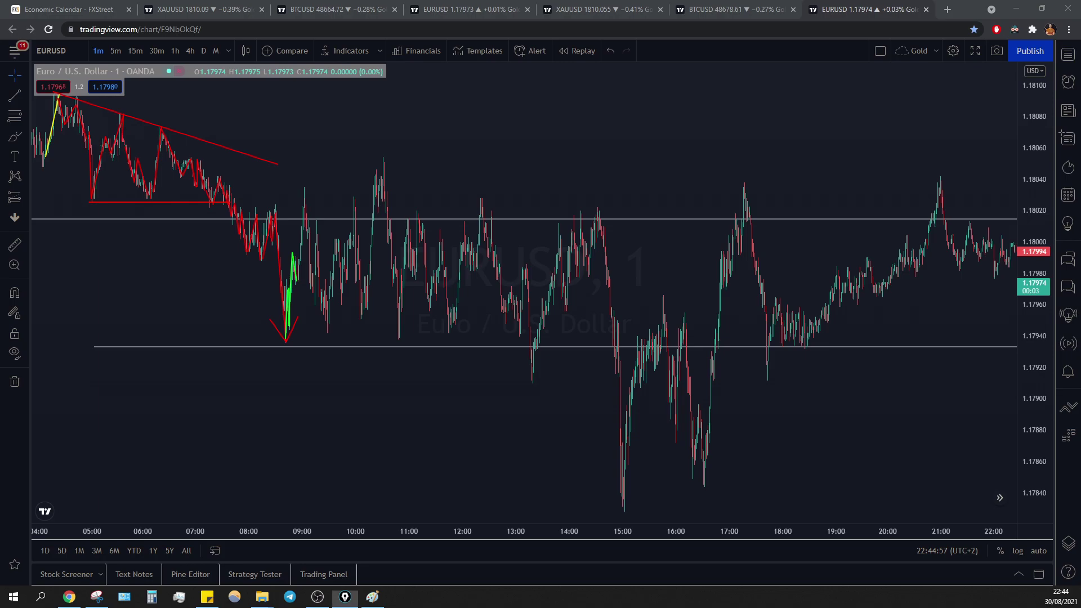
{"action": "mouse_move", "coordinate": [298, 284]}
{"action": "left_mouse_down"}
{"action": "mouse_move", "coordinate": [312, 230]}
{"action": "mouse_move", "coordinate": [305, 186]}
{"action": "left_mouse_up"}
{"action": "left_click", "coordinate": [109, 219]}
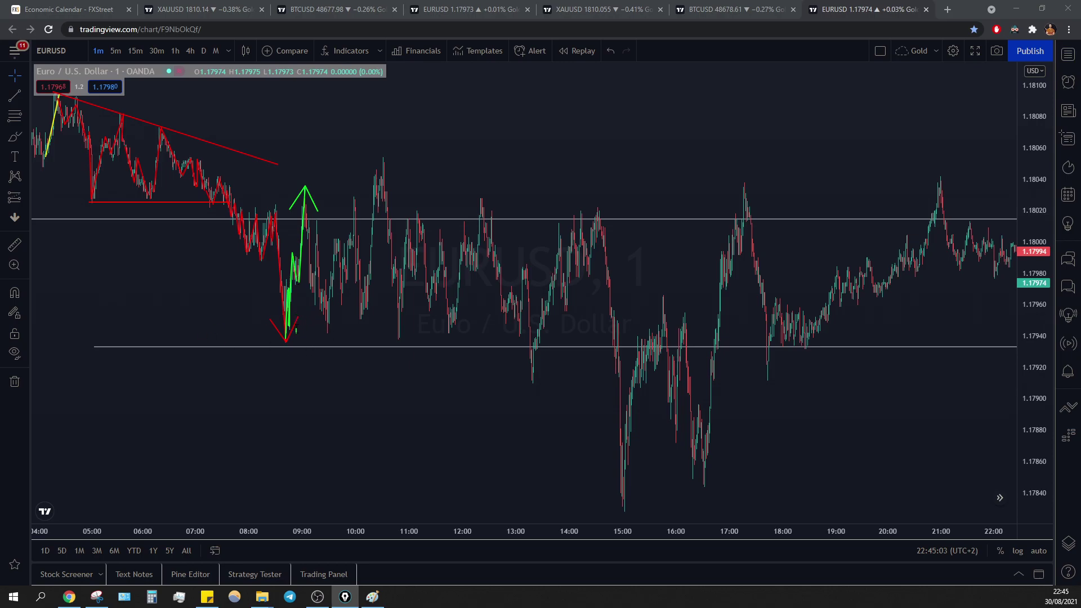
{"action": "left_click", "coordinate": [406, 281]}
{"action": "type", "text": "HRHR ENTRY"}
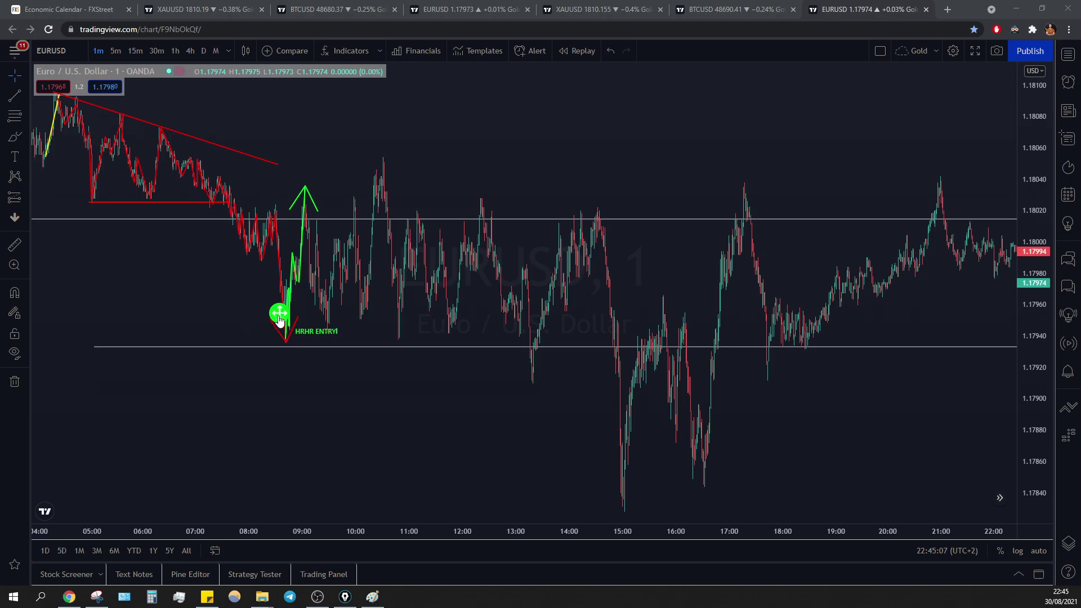
{"action": "left_click_drag", "start_coordinate": [279, 313], "coordinate": [275, 320]}
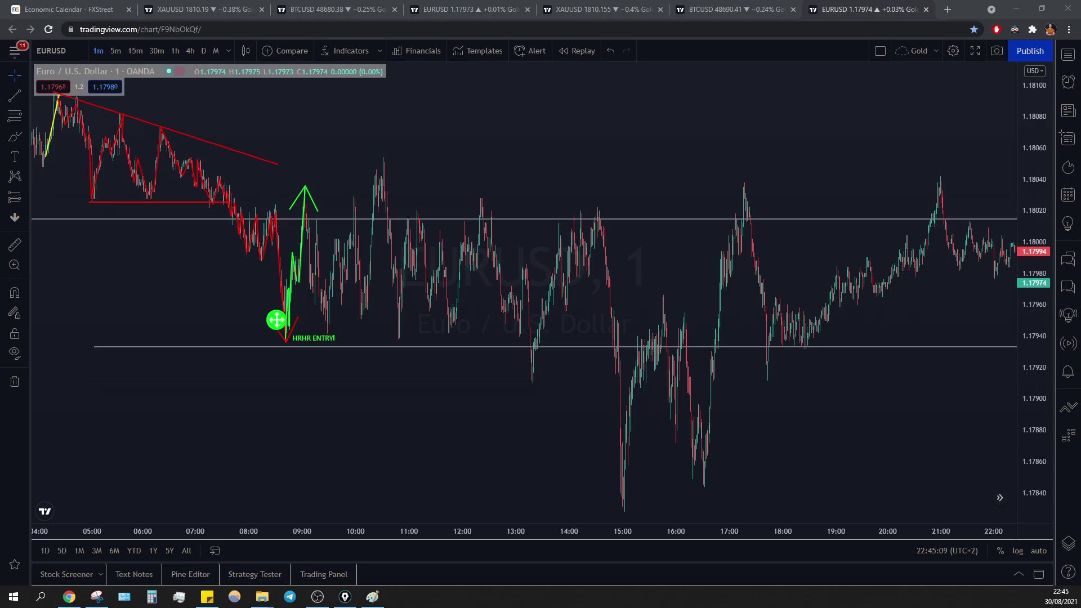
{"action": "key", "text": "Escape"}
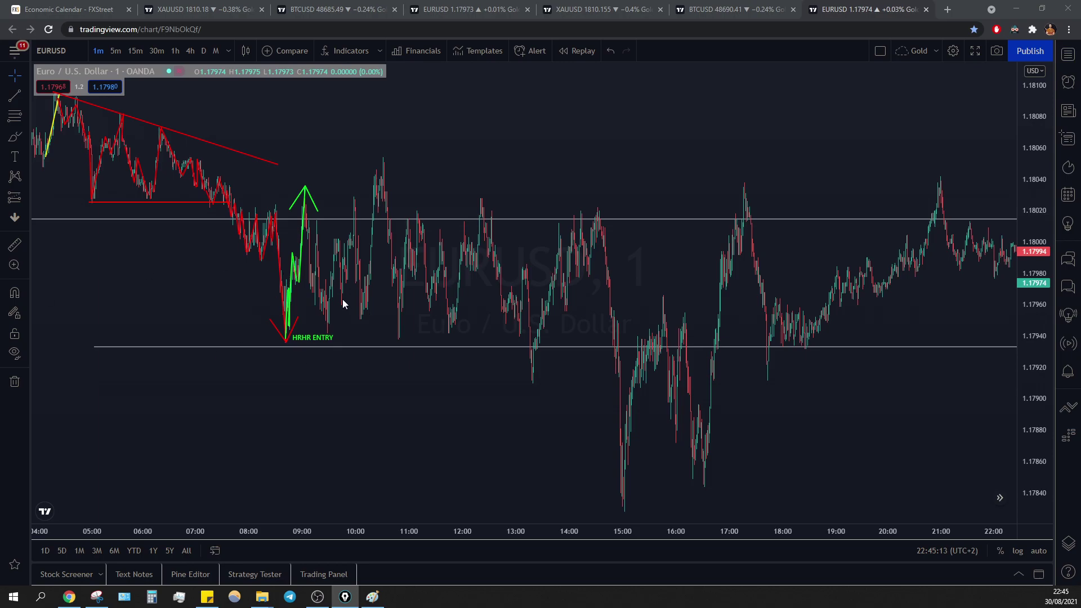
Mark the second entry at about 1.1797 with a short line, a "SAFER ENTRY" label and a yellow arrow leading from the label.
{"action": "left_click_drag", "start_coordinate": [284, 282], "coordinate": [300, 283]}
{"action": "mouse_move", "coordinate": [221, 298]}
{"action": "left_mouse_down"}
{"action": "mouse_move", "coordinate": [290, 289]}
{"action": "mouse_move", "coordinate": [279, 285]}
{"action": "left_mouse_up"}
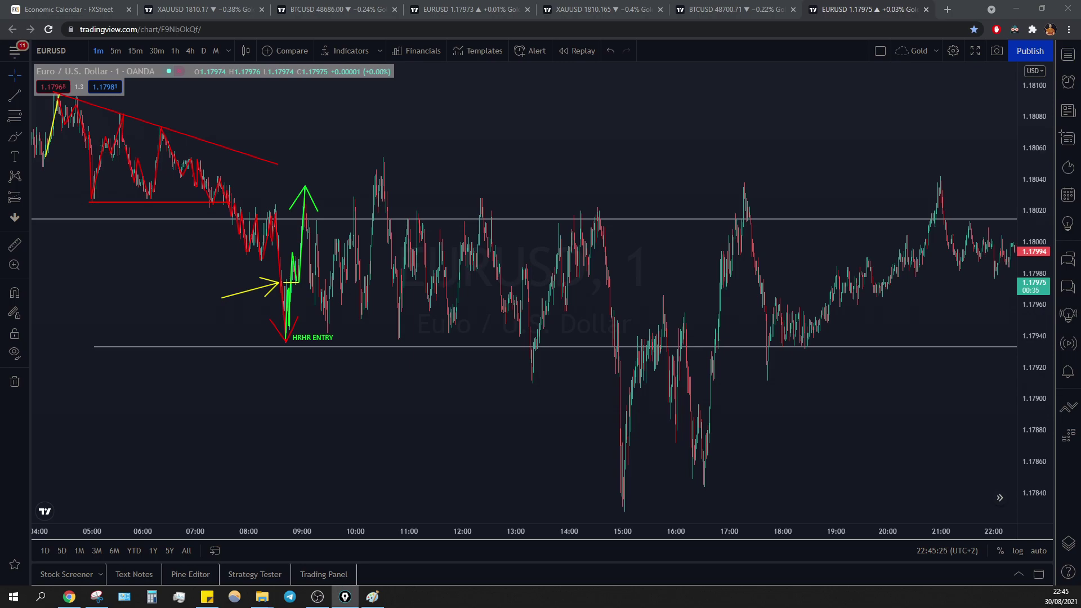
{"action": "left_click", "coordinate": [177, 286]}
{"action": "type", "text": "sASa"}
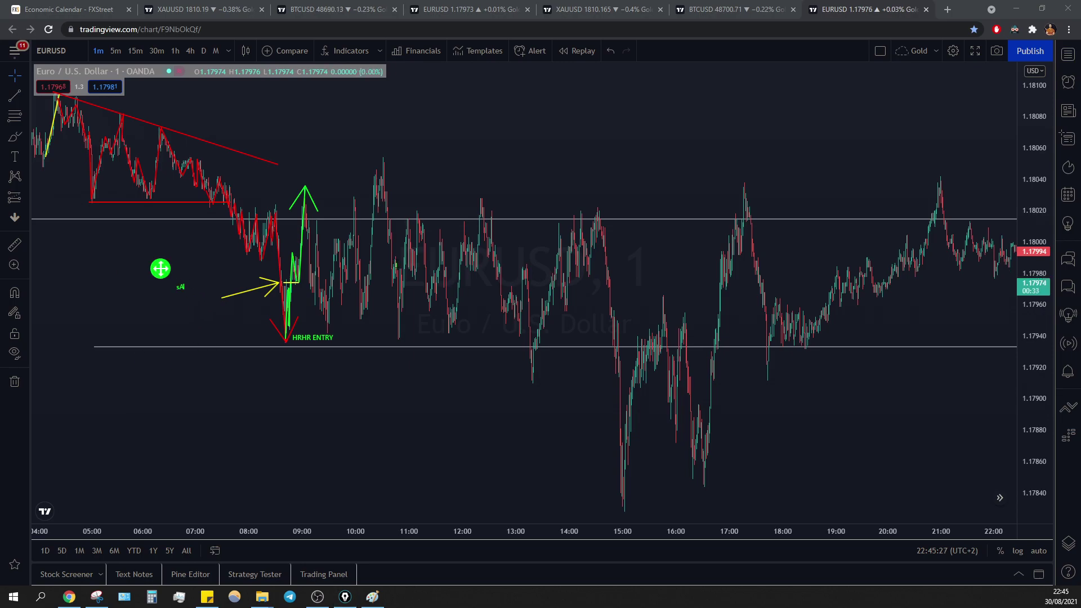
{"action": "type", "text": "fer"}
{"action": "type", "text": "FER ENTRY"}
{"action": "key", "text": "Escape"}
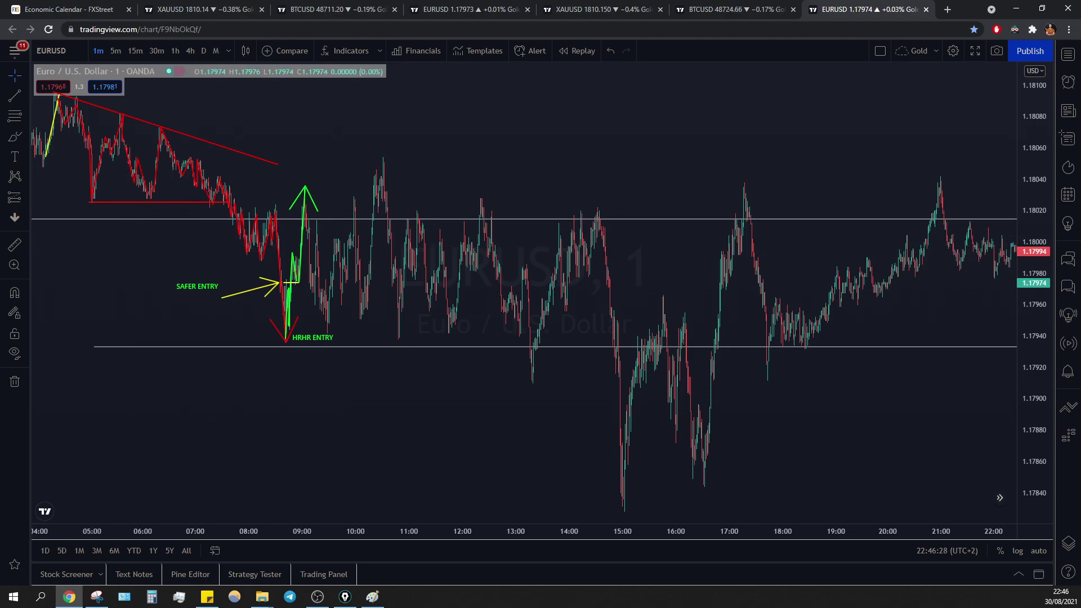
{"action": "left_click", "coordinate": [244, 292]}
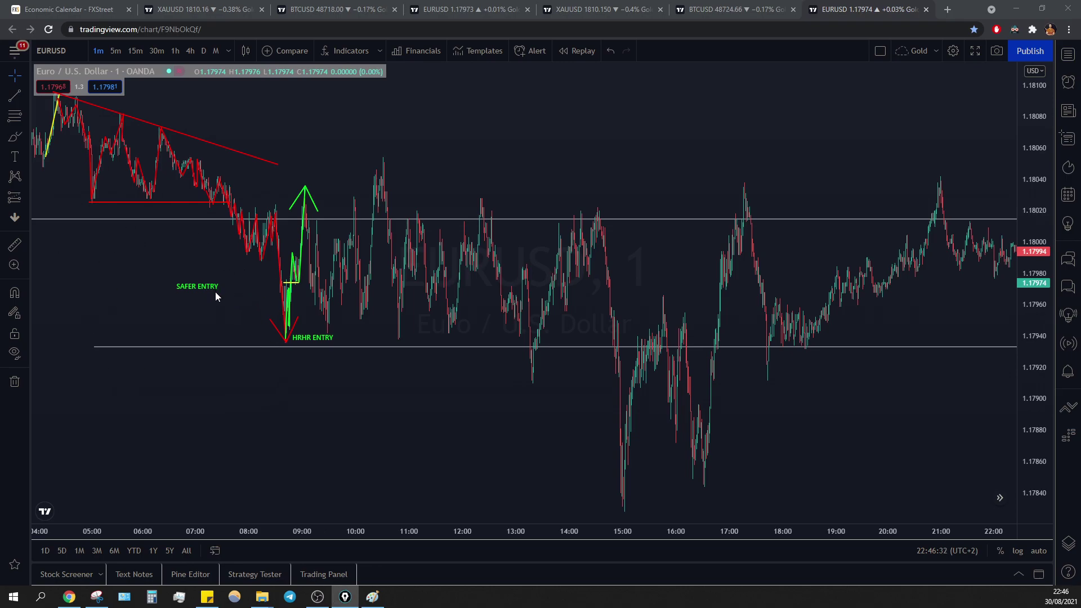
{"action": "left_click_drag", "start_coordinate": [220, 291], "coordinate": [263, 283]}
Draw a yellow box around the consolidation from about 08:50 to 14:40, spanning roughly 1.1793 to 1.1802.
{"action": "mouse_move", "coordinate": [303, 177]}
{"action": "left_mouse_down"}
{"action": "mouse_move", "coordinate": [507, 304]}
{"action": "mouse_move", "coordinate": [604, 345]}
{"action": "left_mouse_up"}
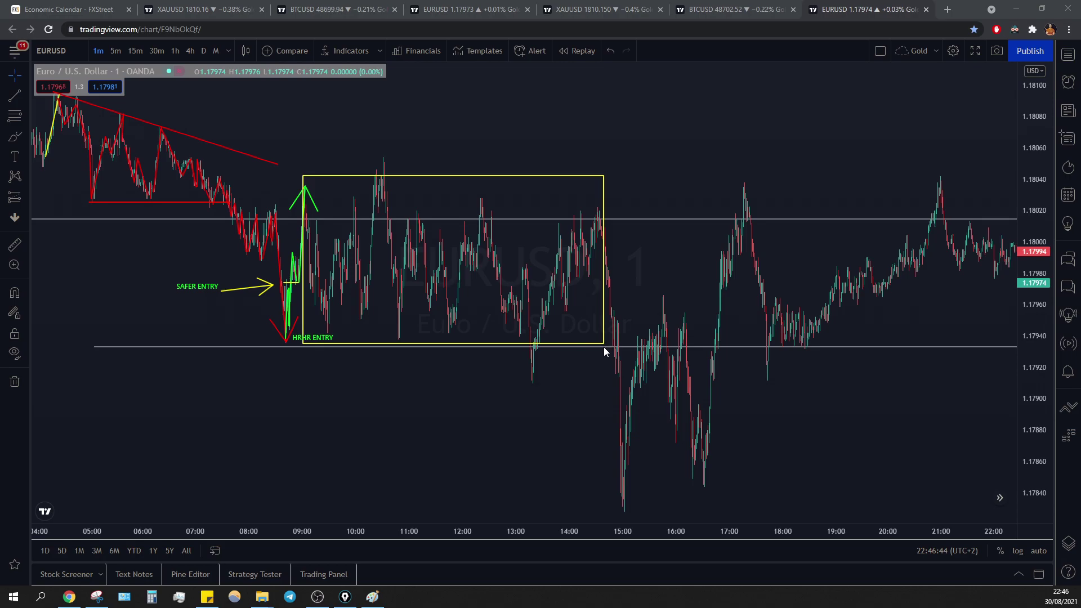
{"action": "key", "text": "ctrl+z"}
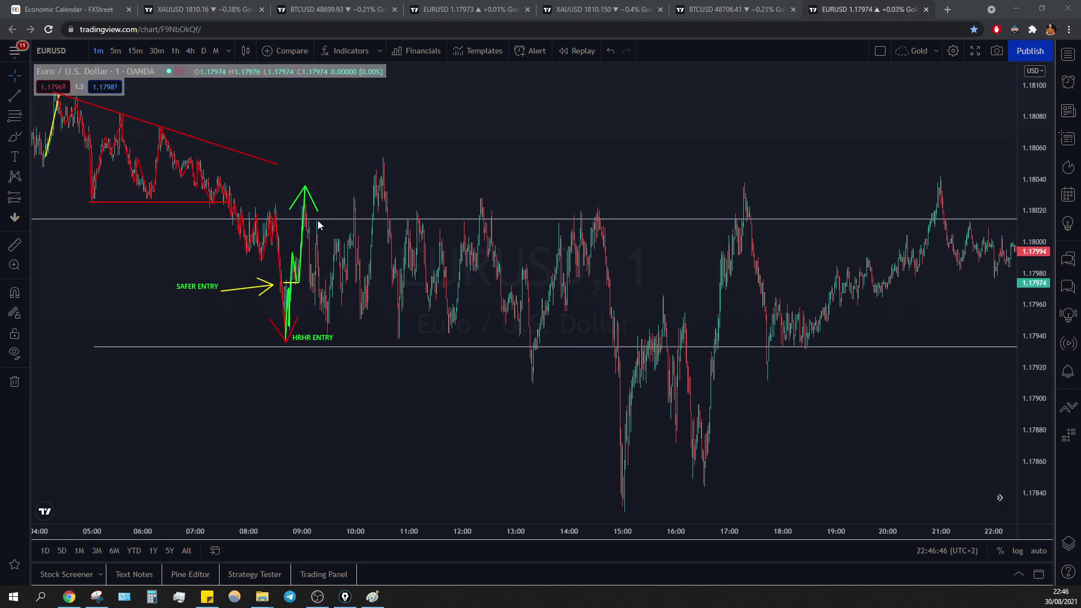
{"action": "left_click_drag", "start_coordinate": [282, 167], "coordinate": [597, 350]}
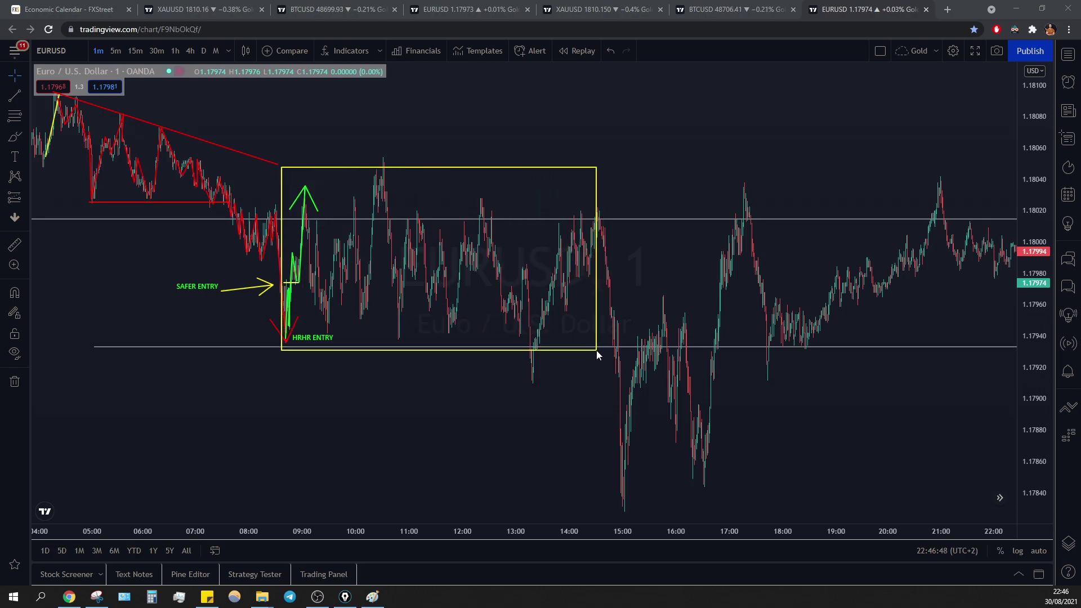
{"action": "key", "text": "ctrl+z"}
{"action": "mouse_move", "coordinate": [293, 348]}
{"action": "left_mouse_down"}
{"action": "mouse_move", "coordinate": [586, 220]}
{"action": "mouse_move", "coordinate": [601, 184]}
{"action": "mouse_move", "coordinate": [605, 212]}
{"action": "left_mouse_up"}
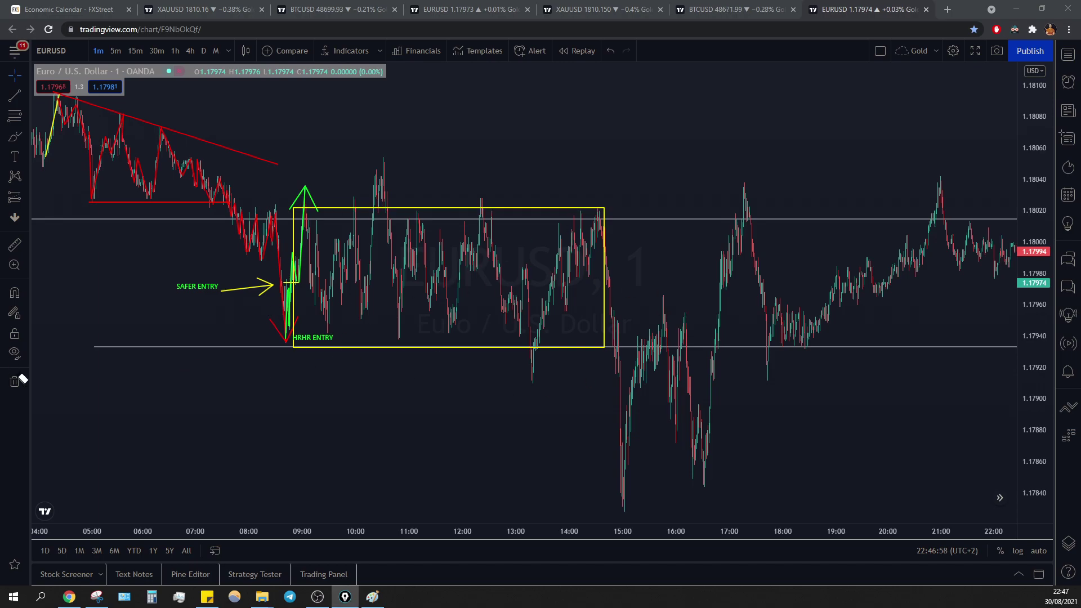
Replace the "HRHR ENTRY" label with the same text placed just inside the yellow box's edge.
{"action": "left_click", "coordinate": [308, 340]}
{"action": "key", "text": "Delete"}
{"action": "type", "text": "HRHR ENTR"}
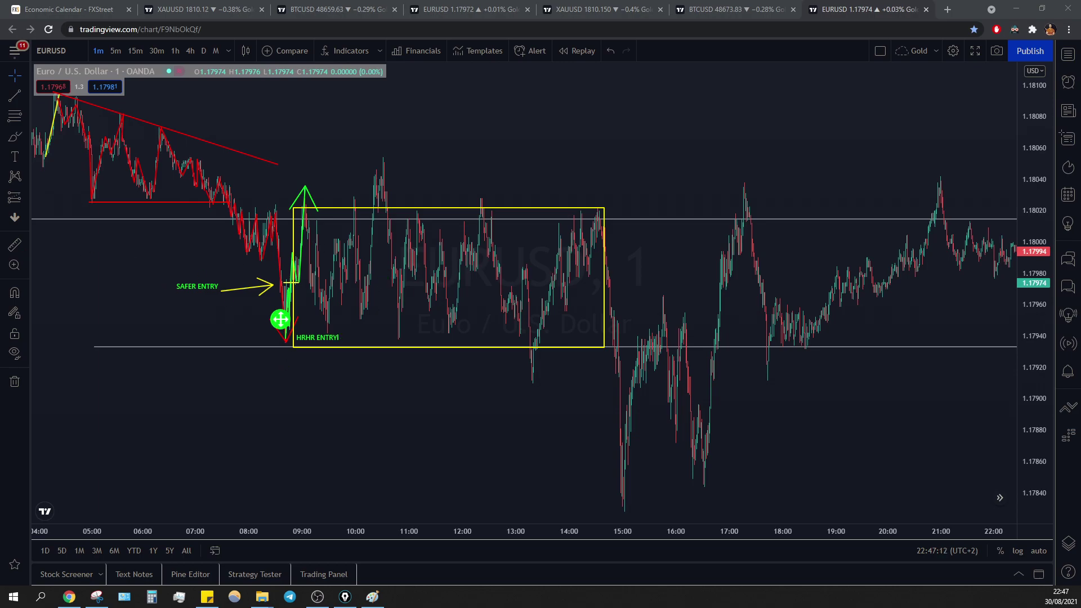
{"action": "left_click", "coordinate": [280, 319]}
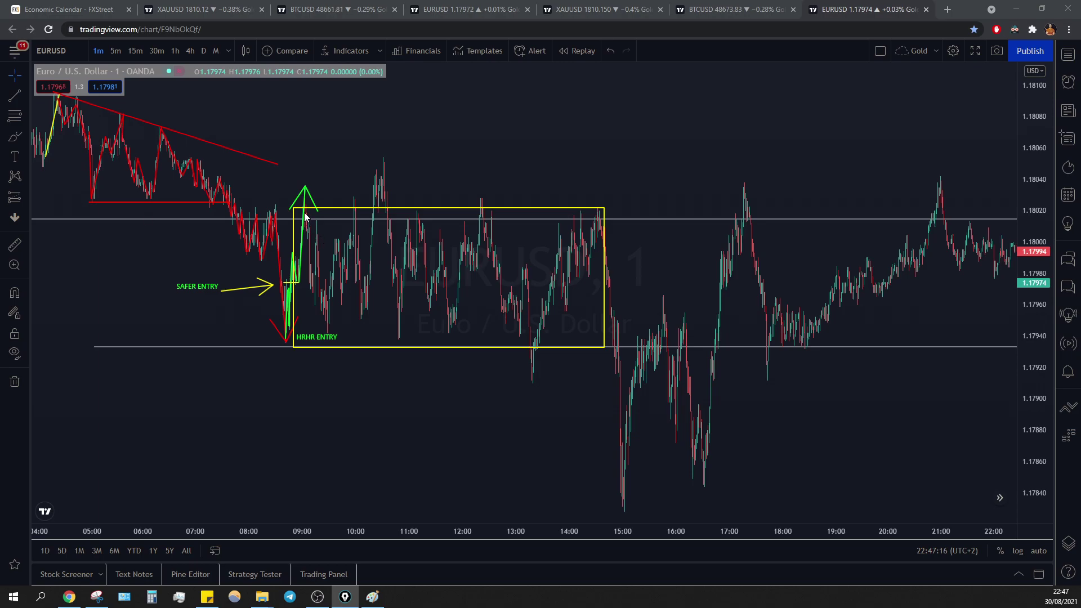
Trace the swings from 09:00 to about 14:40 in yellow, with a level line at about 1.1805 from the 10:30 high back to 06:50.
{"action": "mouse_move", "coordinate": [304, 210]}
{"action": "left_mouse_down"}
{"action": "mouse_move", "coordinate": [318, 333]}
{"action": "mouse_move", "coordinate": [312, 300]}
{"action": "left_mouse_up"}
{"action": "left_click_drag", "start_coordinate": [313, 299], "coordinate": [323, 223]}
{"action": "left_click_drag", "start_coordinate": [324, 219], "coordinate": [316, 218]}
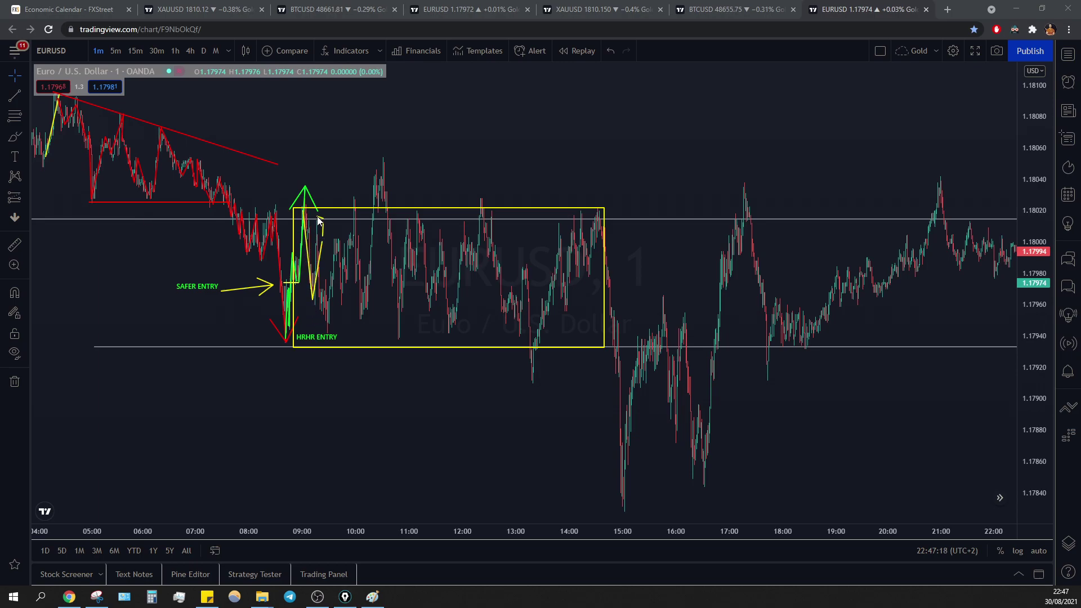
{"action": "key", "text": "ctrl+z"}
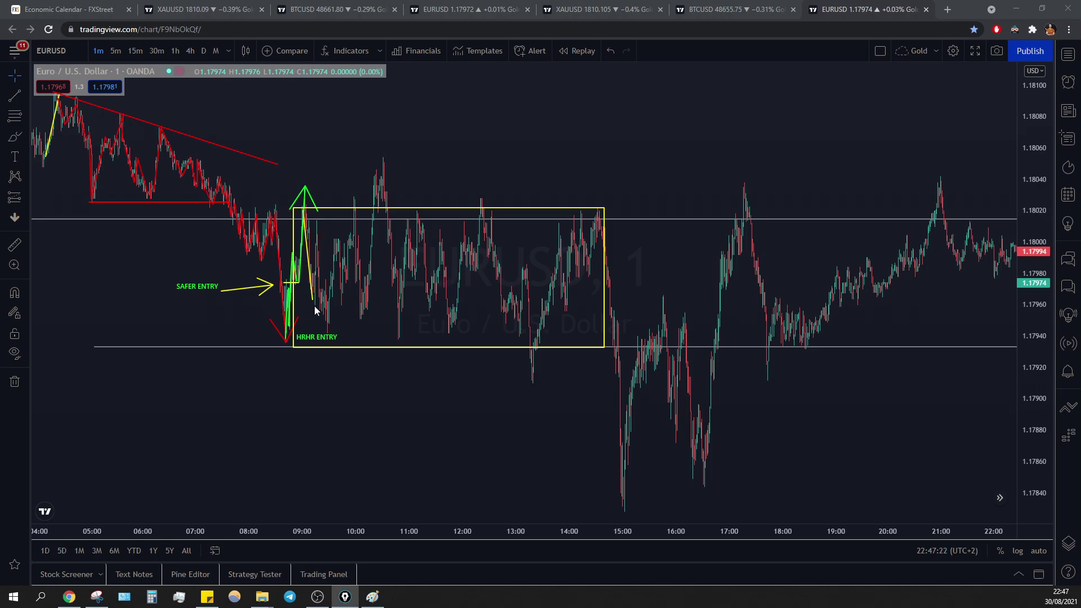
{"action": "mouse_move", "coordinate": [313, 300]}
{"action": "left_mouse_down"}
{"action": "mouse_move", "coordinate": [317, 234]}
{"action": "mouse_move", "coordinate": [326, 328]}
{"action": "mouse_move", "coordinate": [335, 240]}
{"action": "mouse_move", "coordinate": [342, 306]}
{"action": "mouse_move", "coordinate": [355, 213]}
{"action": "mouse_move", "coordinate": [365, 317]}
{"action": "mouse_move", "coordinate": [379, 175]}
{"action": "mouse_move", "coordinate": [387, 207]}
{"action": "mouse_move", "coordinate": [383, 160]}
{"action": "mouse_move", "coordinate": [184, 161]}
{"action": "left_mouse_up"}
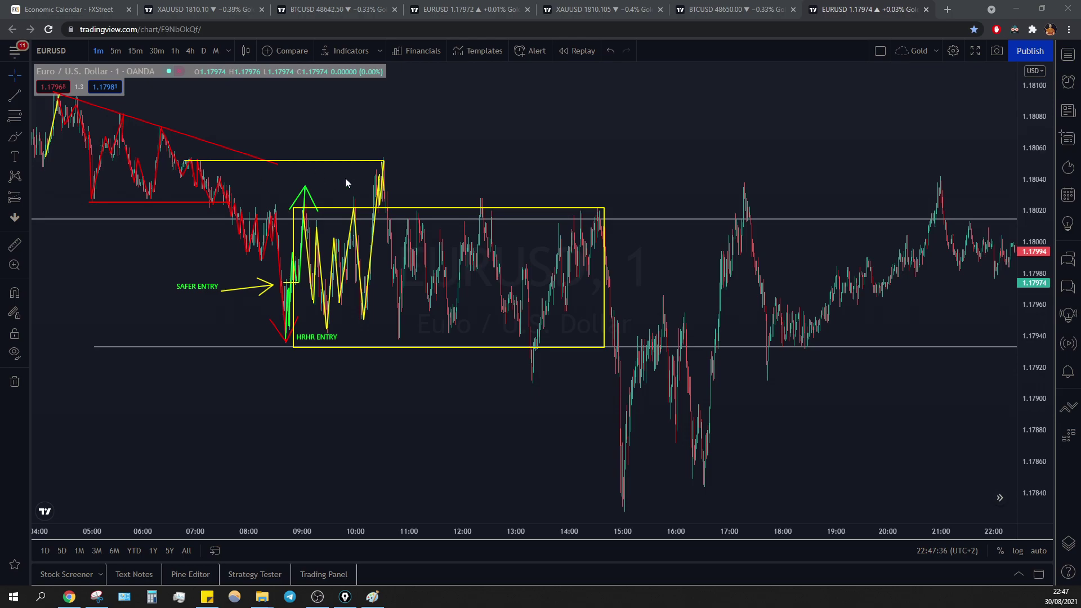
{"action": "mouse_move", "coordinate": [383, 166]}
{"action": "left_mouse_down"}
{"action": "mouse_move", "coordinate": [399, 341]}
{"action": "mouse_move", "coordinate": [407, 220]}
{"action": "mouse_move", "coordinate": [417, 282]}
{"action": "mouse_move", "coordinate": [415, 214]}
{"action": "mouse_move", "coordinate": [431, 304]}
{"action": "mouse_move", "coordinate": [438, 239]}
{"action": "mouse_move", "coordinate": [450, 332]}
{"action": "mouse_move", "coordinate": [460, 238]}
{"action": "mouse_move", "coordinate": [477, 279]}
{"action": "mouse_move", "coordinate": [460, 223]}
{"action": "mouse_move", "coordinate": [478, 275]}
{"action": "mouse_move", "coordinate": [492, 213]}
{"action": "mouse_move", "coordinate": [501, 313]}
{"action": "mouse_move", "coordinate": [509, 291]}
{"action": "left_mouse_up"}
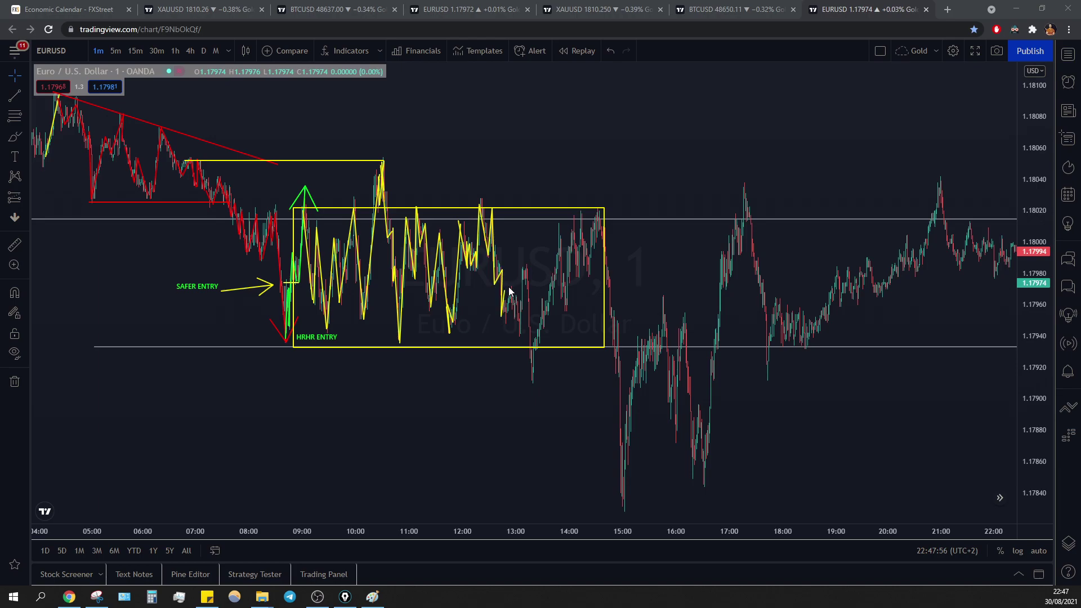
{"action": "mouse_move", "coordinate": [519, 330]}
{"action": "left_mouse_down"}
{"action": "mouse_move", "coordinate": [526, 270]}
{"action": "mouse_move", "coordinate": [531, 380]}
{"action": "mouse_move", "coordinate": [538, 313]}
{"action": "mouse_move", "coordinate": [568, 235]}
{"action": "mouse_move", "coordinate": [583, 282]}
{"action": "mouse_move", "coordinate": [594, 279]}
{"action": "mouse_move", "coordinate": [603, 216]}
{"action": "mouse_move", "coordinate": [591, 241]}
{"action": "mouse_move", "coordinate": [600, 227]}
{"action": "mouse_move", "coordinate": [604, 241]}
{"action": "left_mouse_up"}
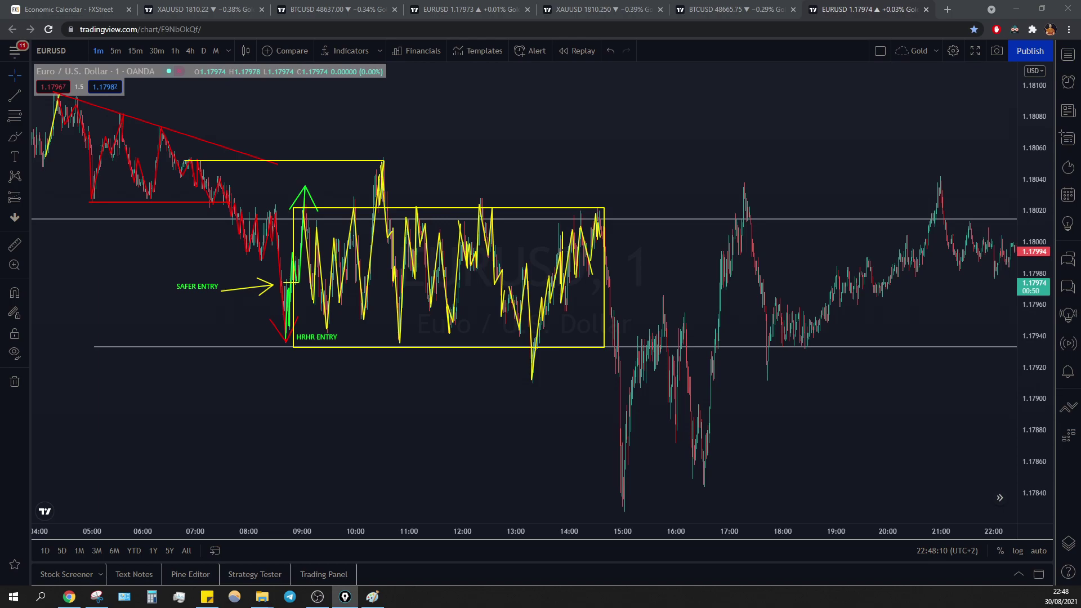
Erase and redraw the red and green arrows around the 08:40 low, and retrace the "SAFER ENTRY" arrow in green.
{"action": "left_click", "coordinate": [306, 192]}
{"action": "left_click", "coordinate": [278, 327]}
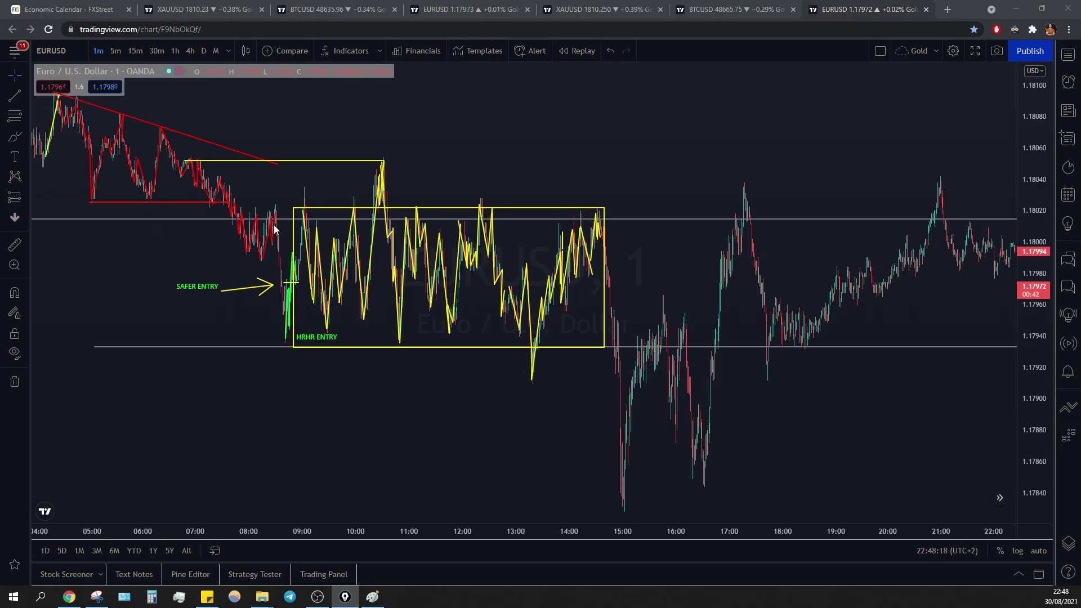
{"action": "left_click_drag", "start_coordinate": [273, 217], "coordinate": [287, 342]}
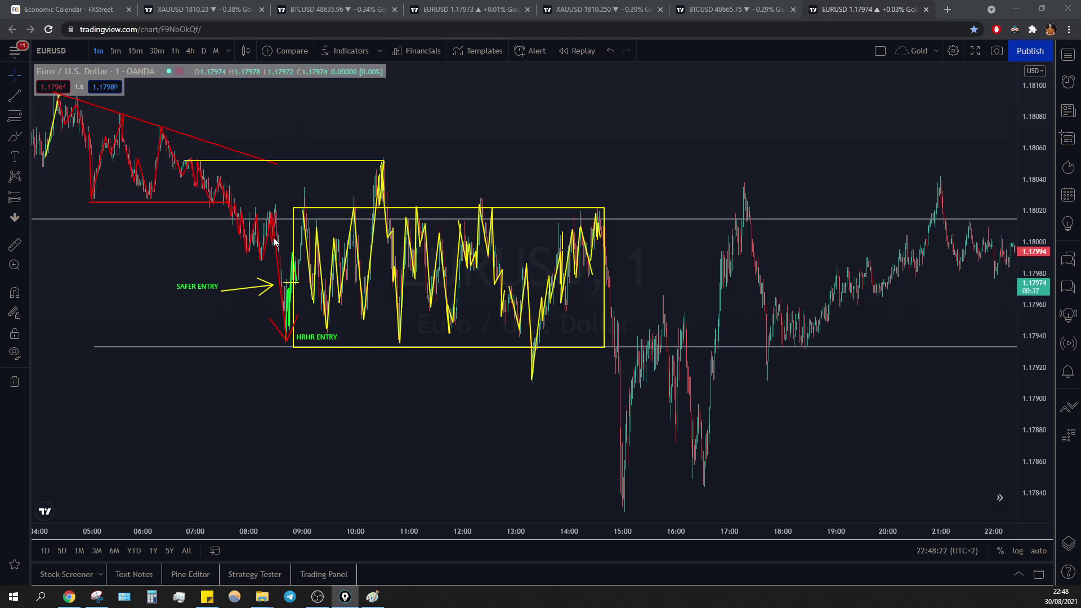
{"action": "left_click_drag", "start_coordinate": [299, 266], "coordinate": [304, 190]}
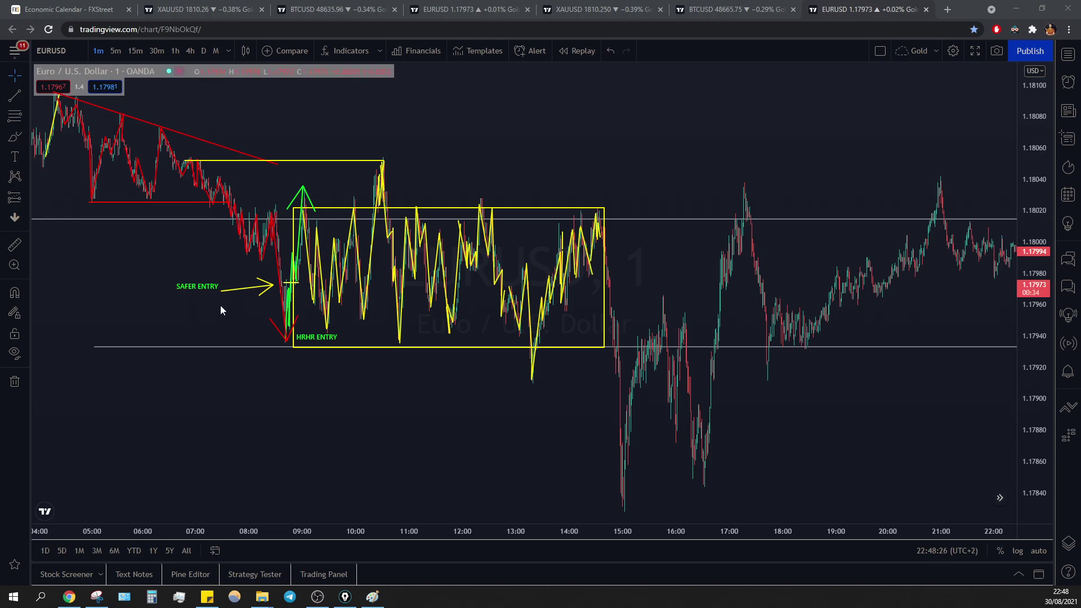
{"action": "left_click_drag", "start_coordinate": [219, 293], "coordinate": [273, 286]}
{"action": "key", "text": "ctrl+z"}
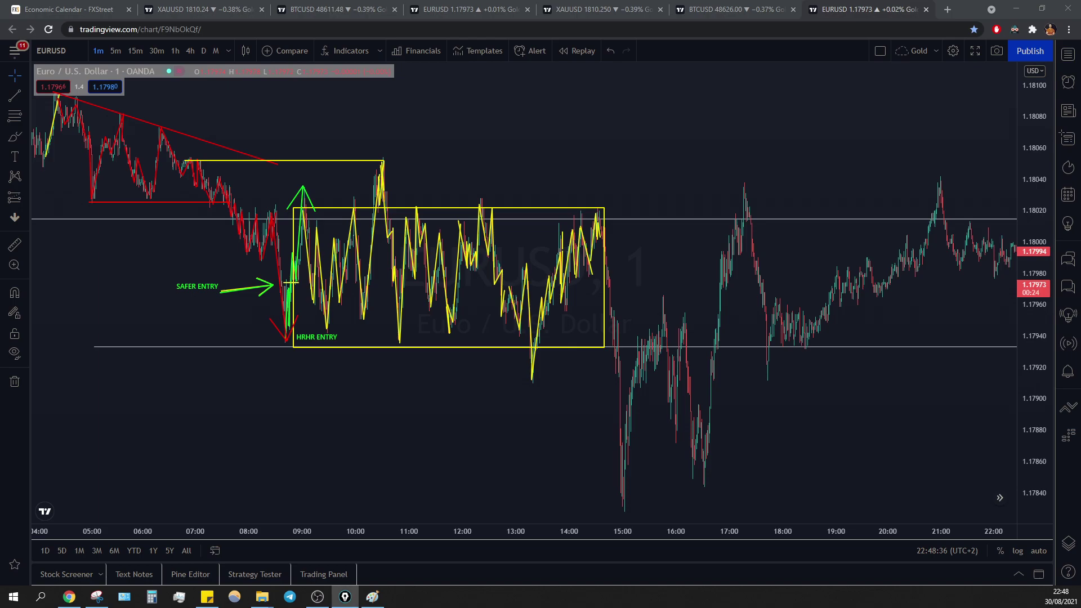
Try a descending yellow trendline across the 04:20 and 10:30 highs plus a horizontal line at about 1.1808, and undo these lines.
{"action": "left_click", "coordinate": [58, 90]}
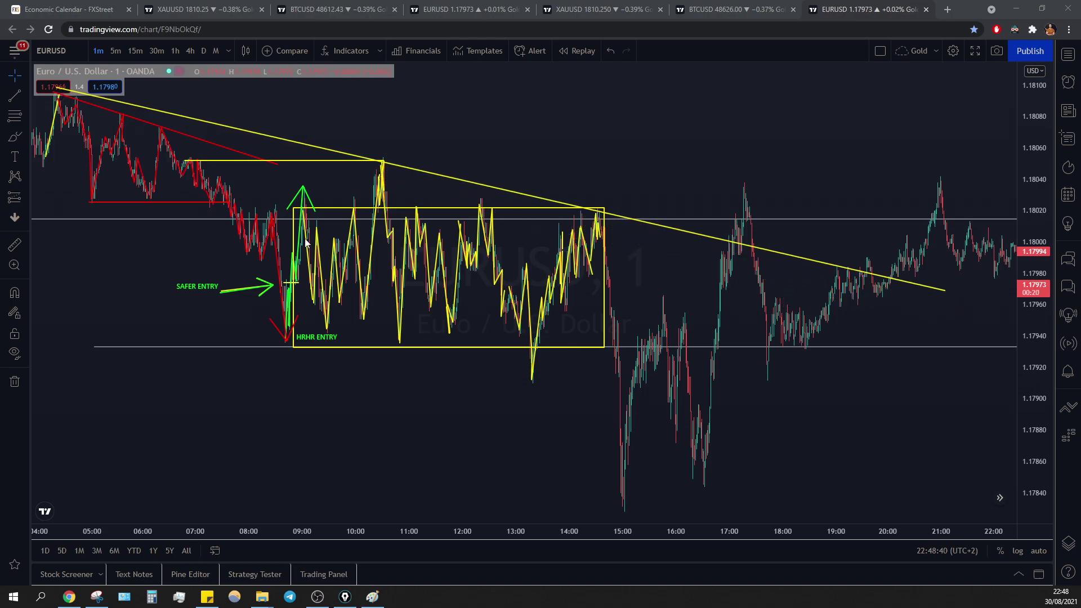
{"action": "left_click", "coordinate": [181, 164]}
{"action": "key", "text": "ctrl+z"}
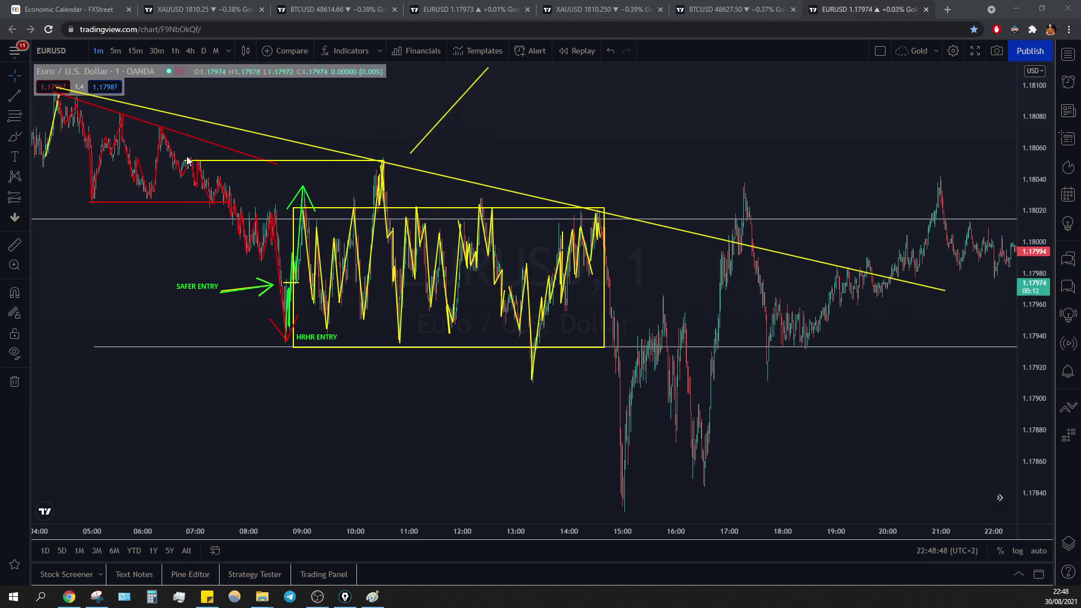
{"action": "left_click_drag", "start_coordinate": [88, 117], "coordinate": [708, 133]}
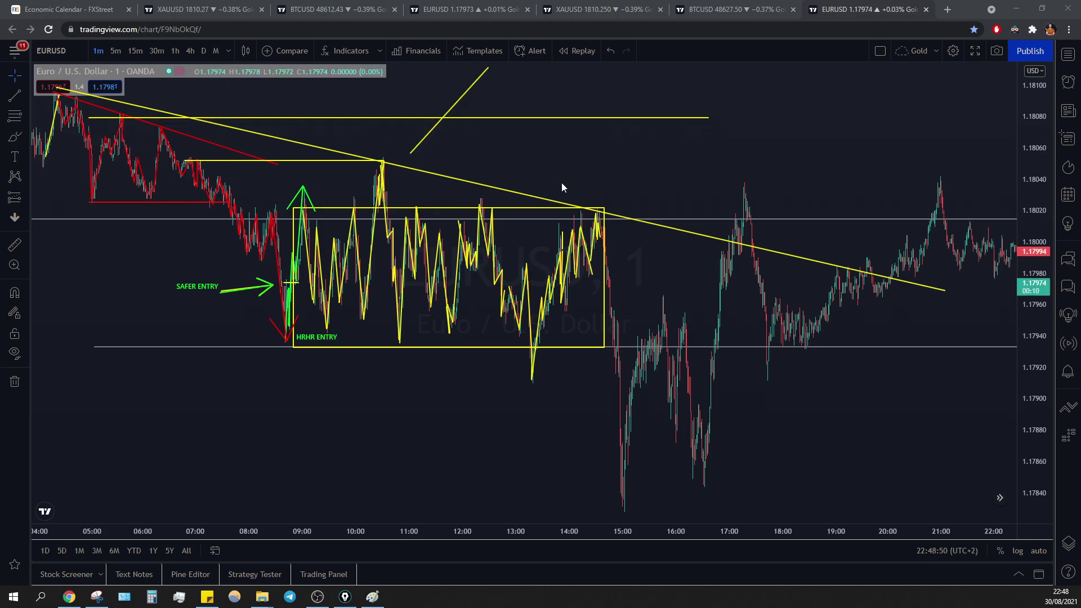
{"action": "key", "text": "ctrl+z"}
{"action": "key", "text": "ctrl+z"}
{"action": "key", "text": "ctrl+z"}
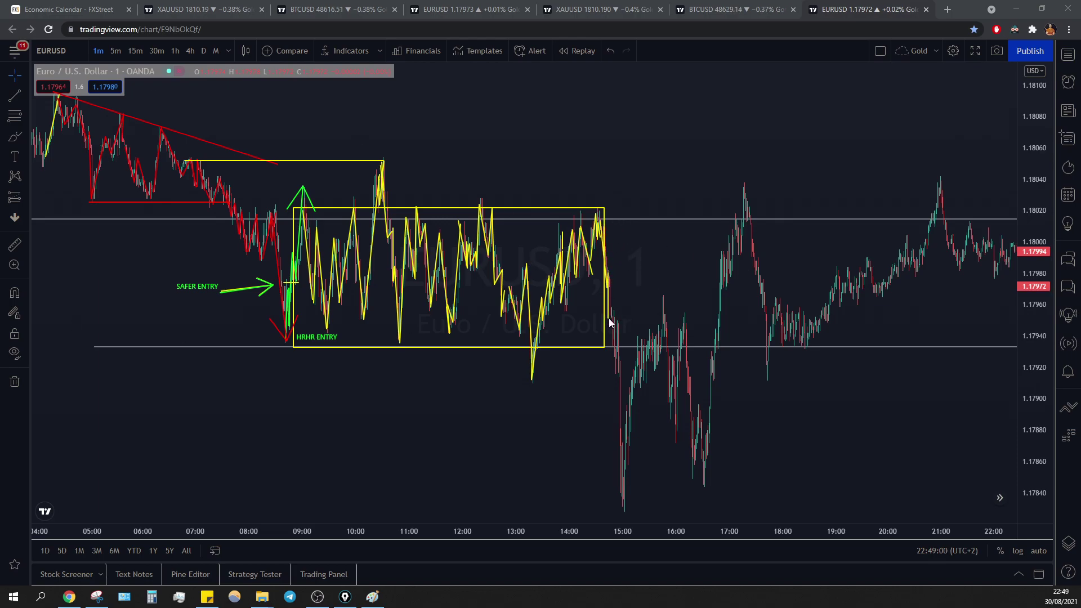
Try tracing a yellow price path beyond the box after 14:40, and undo its strokes.
{"action": "mouse_move", "coordinate": [611, 309]}
{"action": "left_mouse_down"}
{"action": "mouse_move", "coordinate": [614, 344]}
{"action": "mouse_move", "coordinate": [633, 342]}
{"action": "mouse_move", "coordinate": [660, 214]}
{"action": "mouse_move", "coordinate": [693, 213]}
{"action": "mouse_move", "coordinate": [706, 367]}
{"action": "left_mouse_up"}
{"action": "left_click_drag", "start_coordinate": [706, 367], "coordinate": [723, 227]}
{"action": "key", "text": "ctrl+z"}
{"action": "key", "text": "ctrl+z"}
{"action": "key", "text": "ctrl+z"}
{"action": "key", "text": "ctrl+z"}
{"action": "key", "text": "ctrl+z"}
{"action": "key", "text": "ctrl+z"}
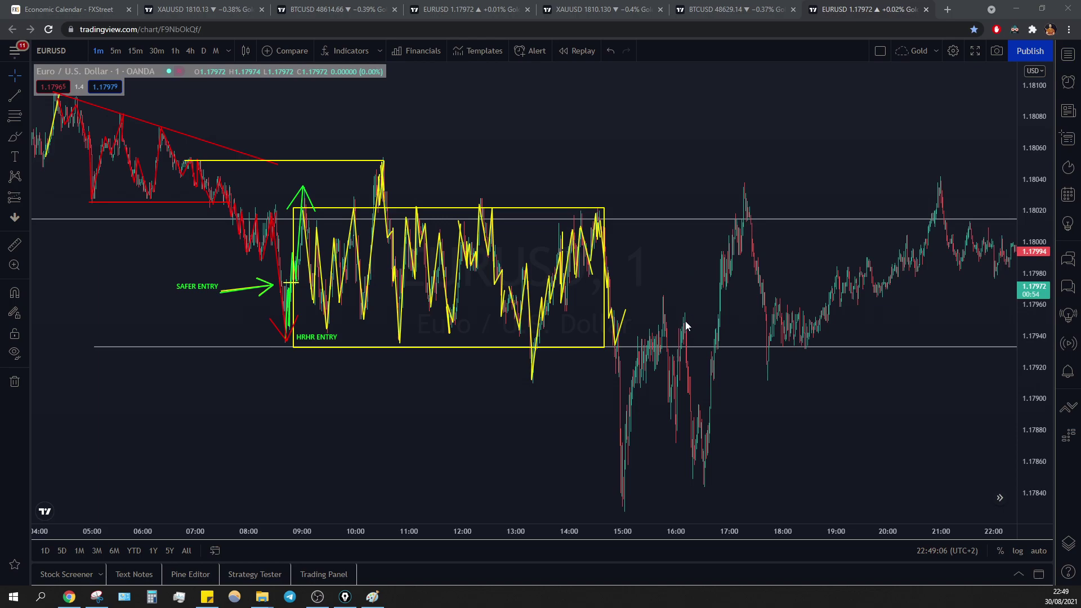
{"action": "key", "text": "ctrl+z"}
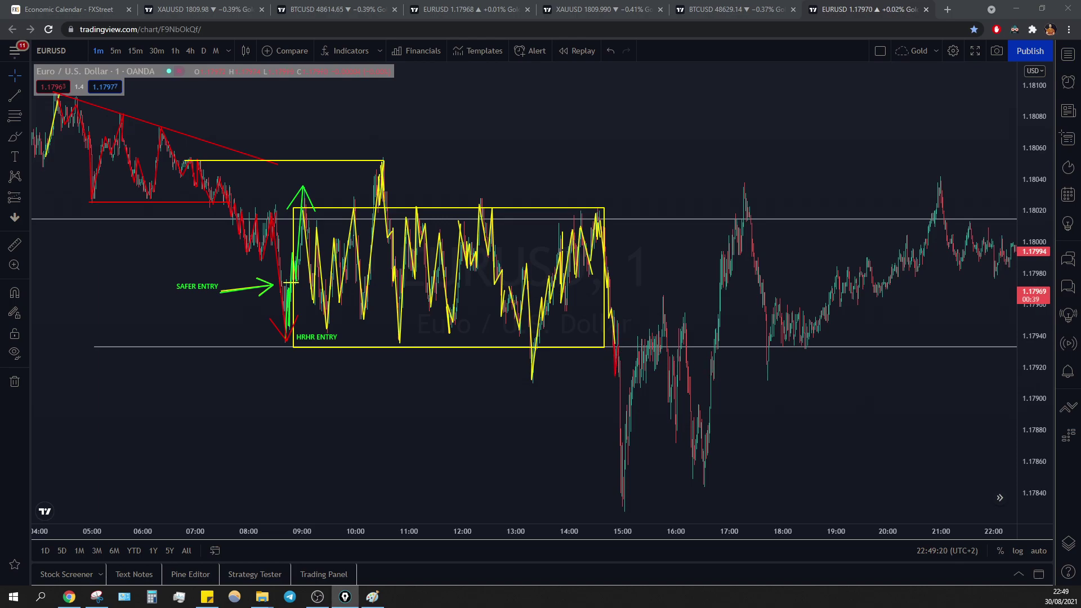
Trace the breakdown below the box in red, ending in an arrow at about 1.1783 near 15:00.
{"action": "left_click_drag", "start_coordinate": [618, 366], "coordinate": [623, 507]}
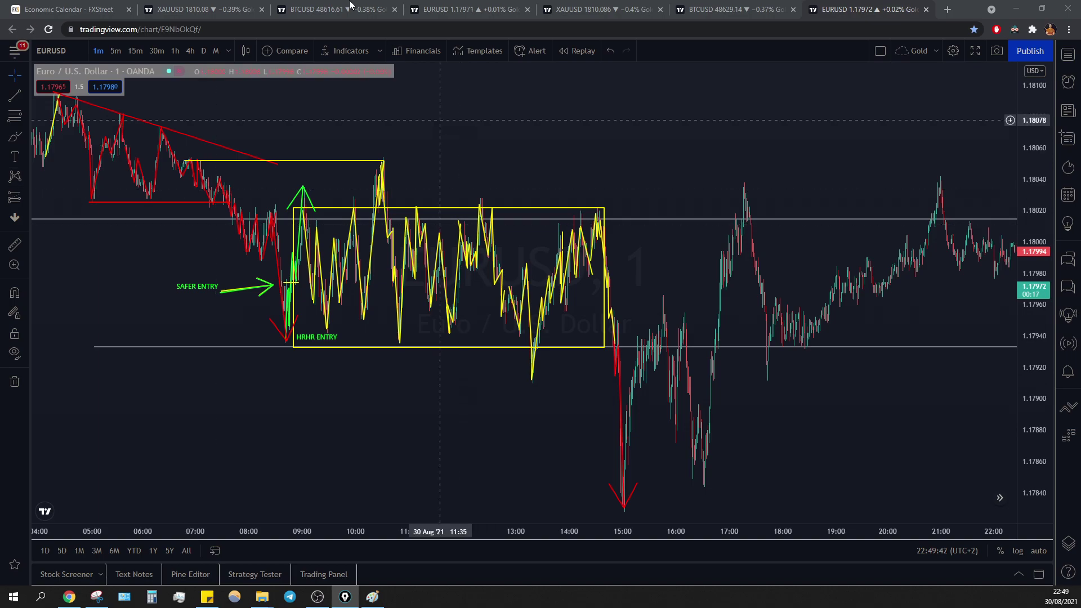
Review the buy and countertrend notes on the 1-hour EURUSD chart with the annotations hidden, and return to the annotated 1-minute chart.
{"action": "left_click", "coordinate": [462, 9]}
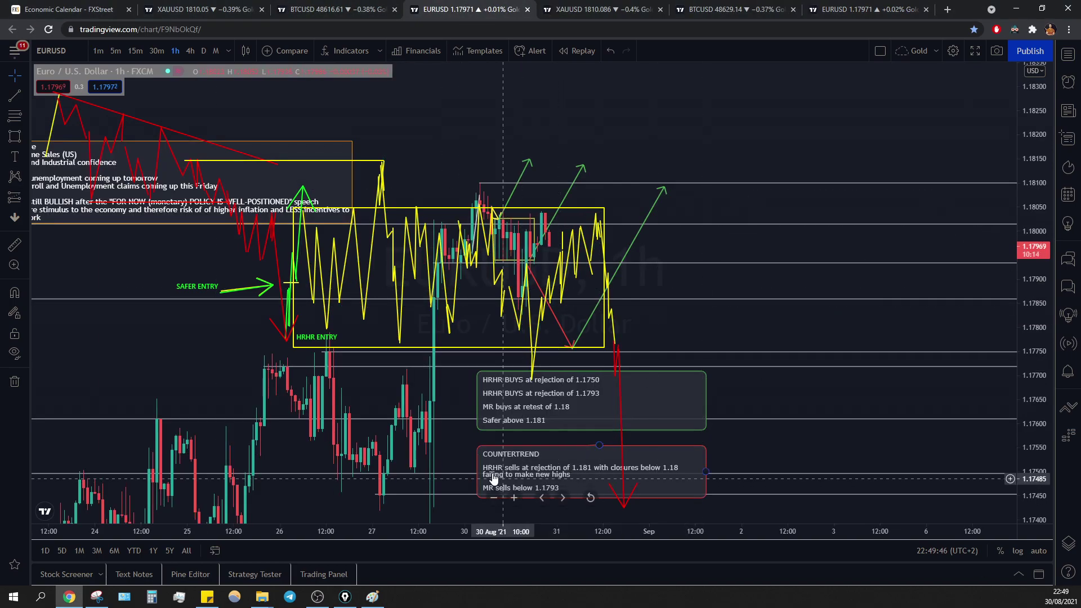
{"action": "key", "text": "ctrl+shift+7"}
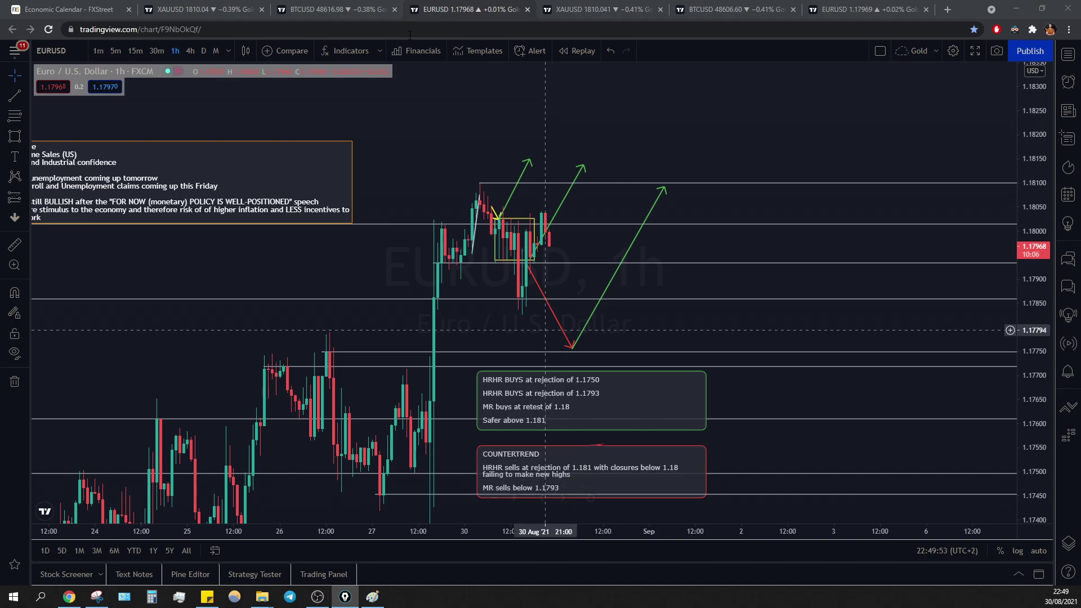
{"action": "left_click", "coordinate": [861, 7]}
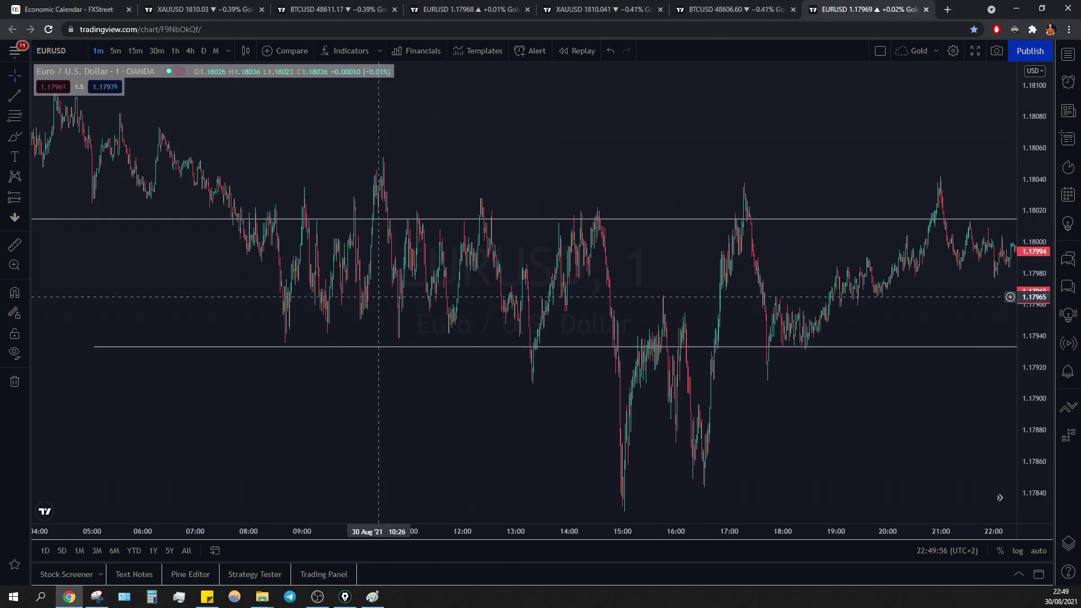
{"action": "left_click", "coordinate": [345, 596]}
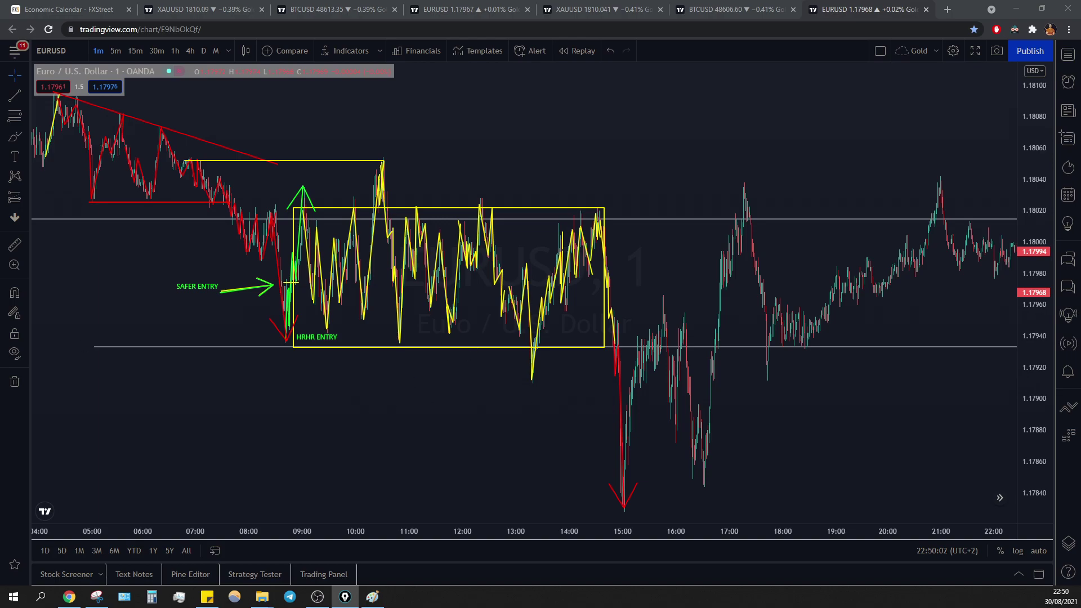
Trace the rebound and second decline in yellow from the 15:00 low to the low at about 1.1784 near 16:30.
{"action": "mouse_move", "coordinate": [624, 485]}
{"action": "left_mouse_down"}
{"action": "mouse_move", "coordinate": [641, 354]}
{"action": "mouse_move", "coordinate": [647, 366]}
{"action": "mouse_move", "coordinate": [659, 337]}
{"action": "mouse_move", "coordinate": [647, 374]}
{"action": "mouse_move", "coordinate": [647, 363]}
{"action": "mouse_move", "coordinate": [661, 371]}
{"action": "left_mouse_up"}
{"action": "mouse_move", "coordinate": [657, 334]}
{"action": "left_mouse_down"}
{"action": "mouse_move", "coordinate": [658, 349]}
{"action": "mouse_move", "coordinate": [661, 306]}
{"action": "mouse_move", "coordinate": [676, 431]}
{"action": "mouse_move", "coordinate": [684, 315]}
{"action": "mouse_move", "coordinate": [692, 396]}
{"action": "left_mouse_up"}
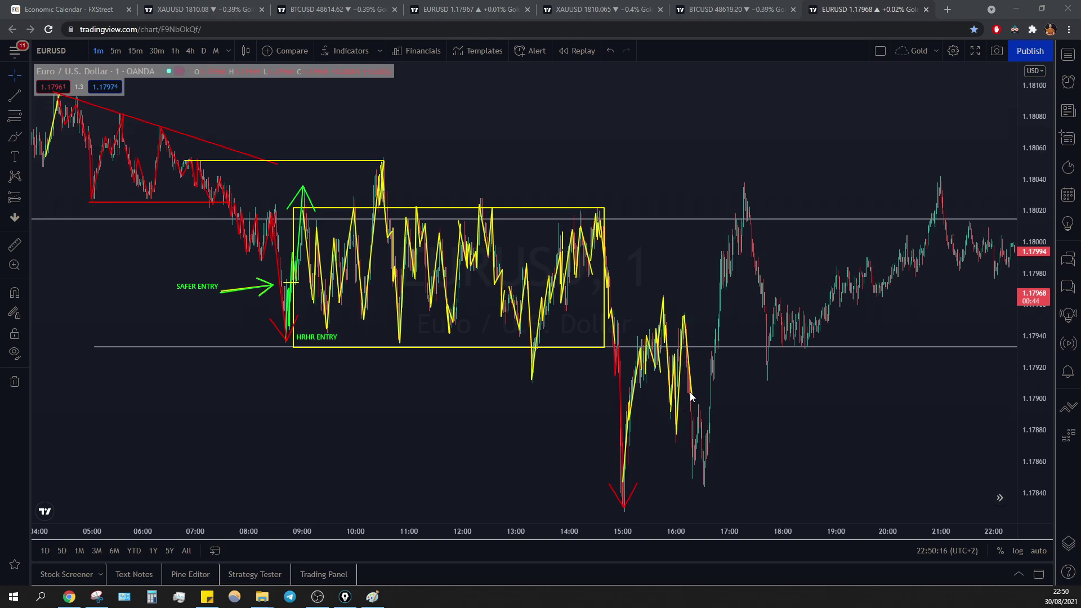
{"action": "left_click_drag", "start_coordinate": [693, 469], "coordinate": [699, 411]}
{"action": "left_click_drag", "start_coordinate": [704, 488], "coordinate": [619, 503]}
{"action": "key", "text": "ctrl+z"}
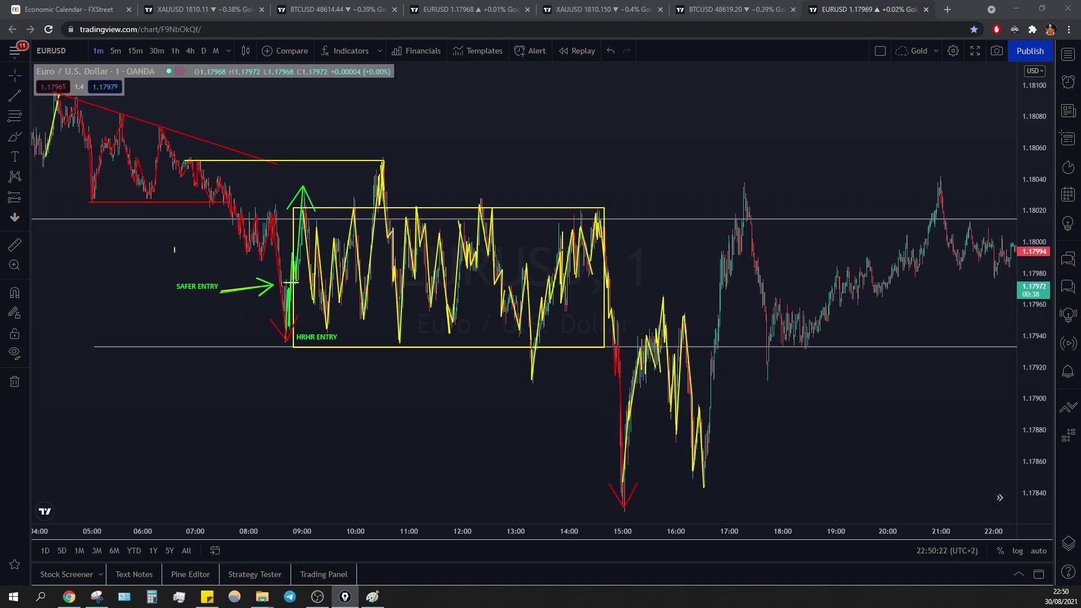
Add a yellow "FAILURE TO MAKE NEW LOWS" label beside the 16:30 low.
{"action": "left_click", "coordinate": [705, 467]}
{"action": "left_click", "coordinate": [704, 467]}
{"action": "type", "text": "FIALURE TO MAKE NEW LOW"}
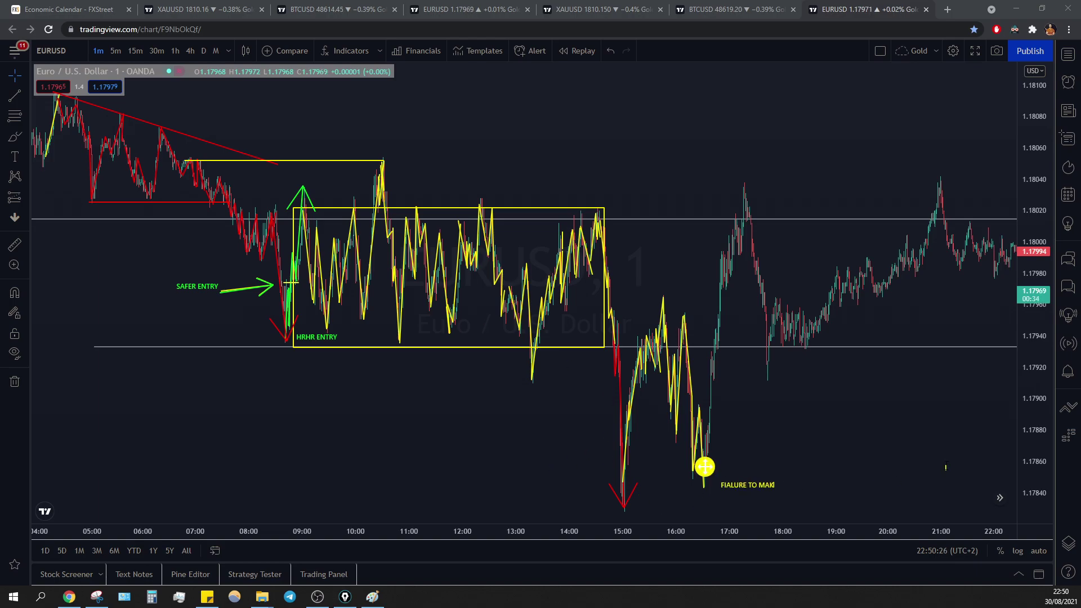
{"action": "type", "text": "S!"}
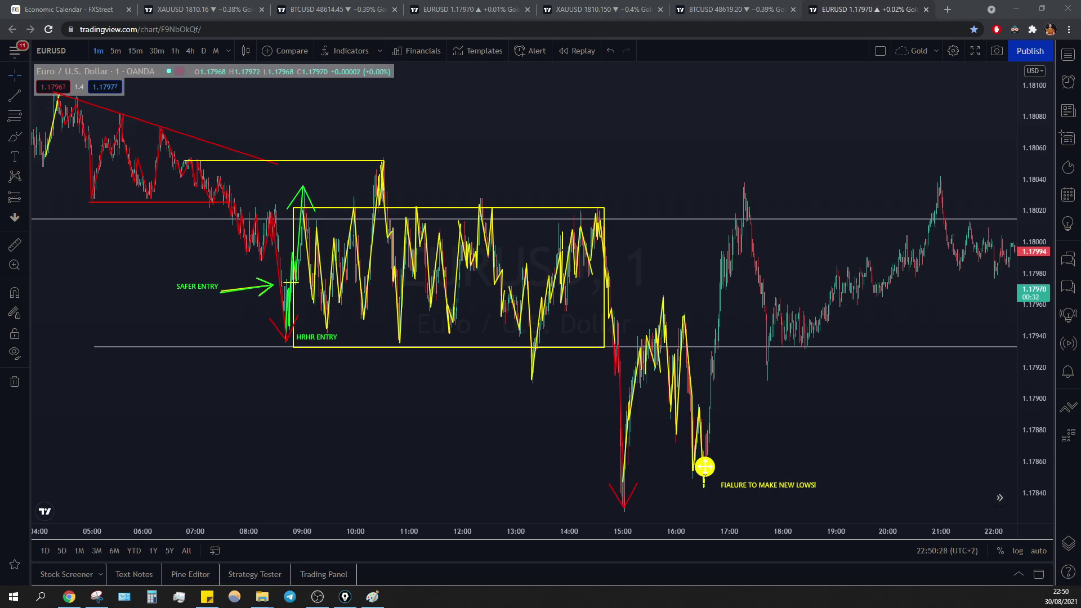
{"action": "left_click", "coordinate": [731, 483]}
{"action": "key", "text": "BackSpace"}
{"action": "key", "text": "BackSpace"}
{"action": "type", "text": "AI"}
{"action": "left_click_drag", "start_coordinate": [704, 467], "coordinate": [698, 466]}
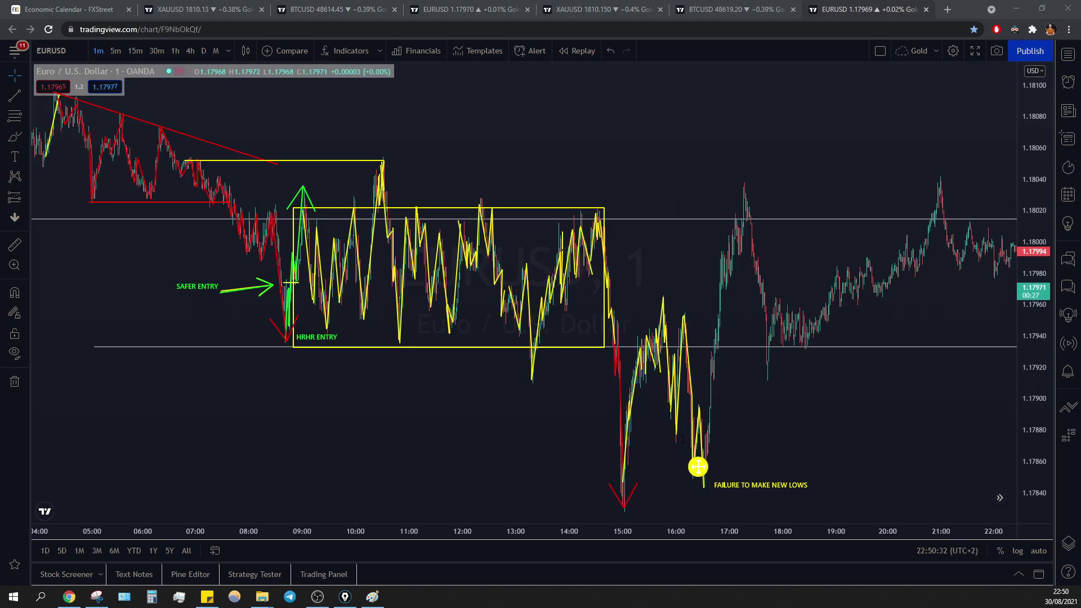
Add an enlarged red "MR ENTRY" label just below the yellow box, beside the breakdown under about 1.1793.
{"action": "left_click", "coordinate": [584, 368]}
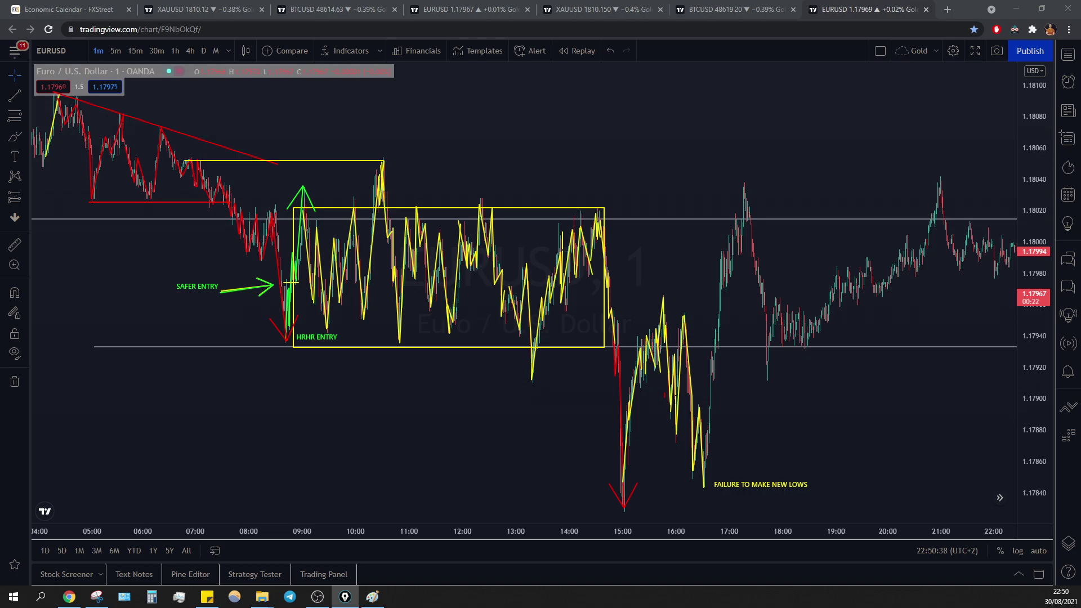
{"action": "type", "text": "MR"}
{"action": "left_click", "coordinate": [555, 342]}
{"action": "type", "text": "E"}
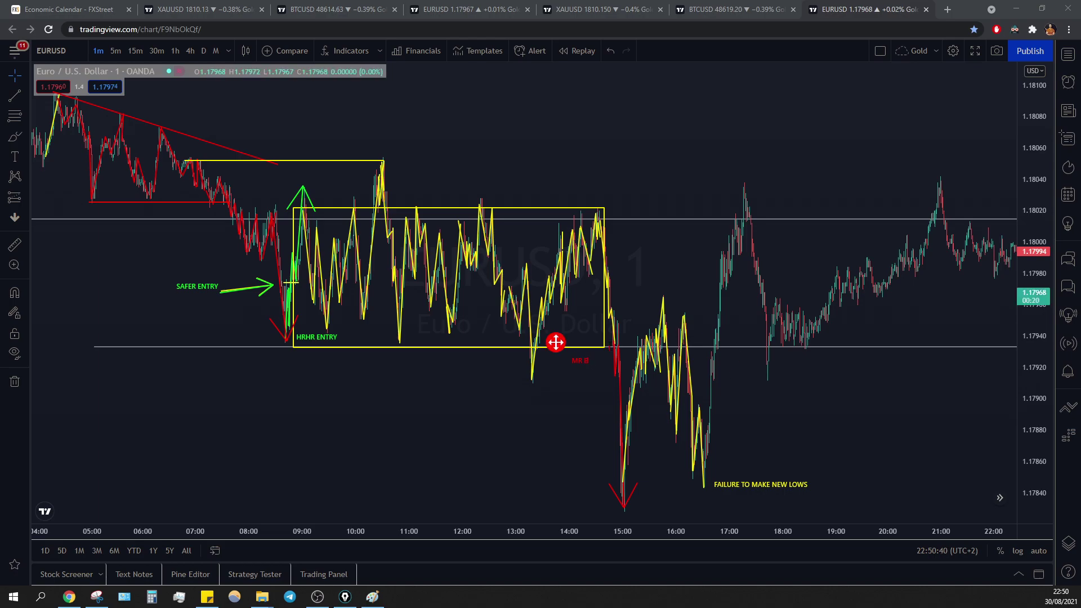
{"action": "type", "text": "NTRY"}
{"action": "scroll", "coordinate": [653, 384], "scroll_direction": "up", "scroll_amount": 2}
{"action": "left_click_drag", "start_coordinate": [555, 342], "coordinate": [531, 338]}
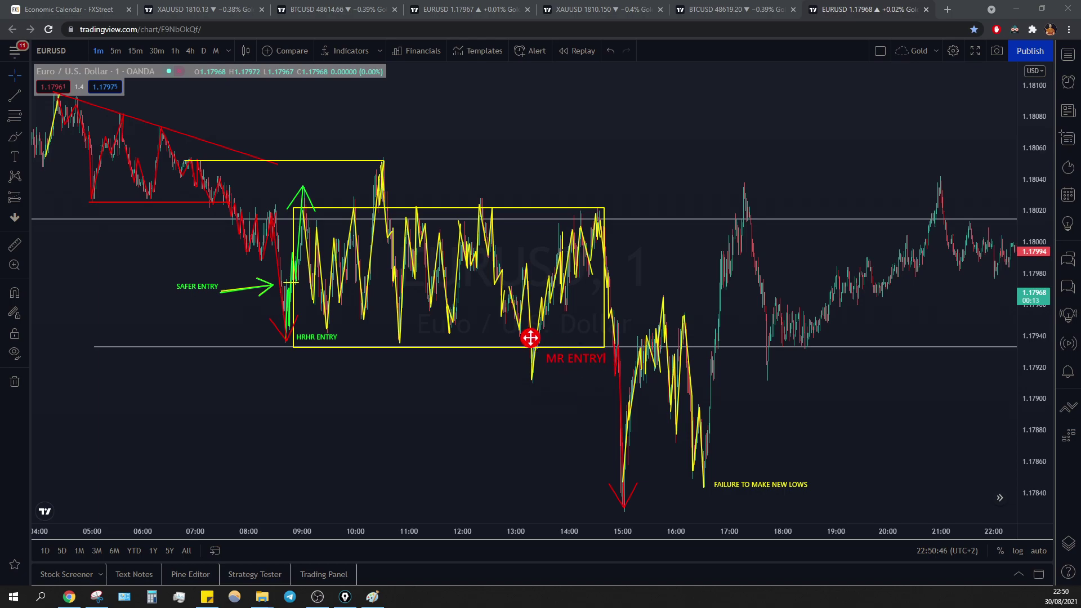
{"action": "key", "text": "Escape"}
Trace the rally from the 16:30 low in green, ending in an arrow at about 1.1804 near 17:20.
{"action": "mouse_move", "coordinate": [714, 438]}
{"action": "left_mouse_down"}
{"action": "mouse_move", "coordinate": [715, 326]}
{"action": "mouse_move", "coordinate": [718, 348]}
{"action": "left_mouse_up"}
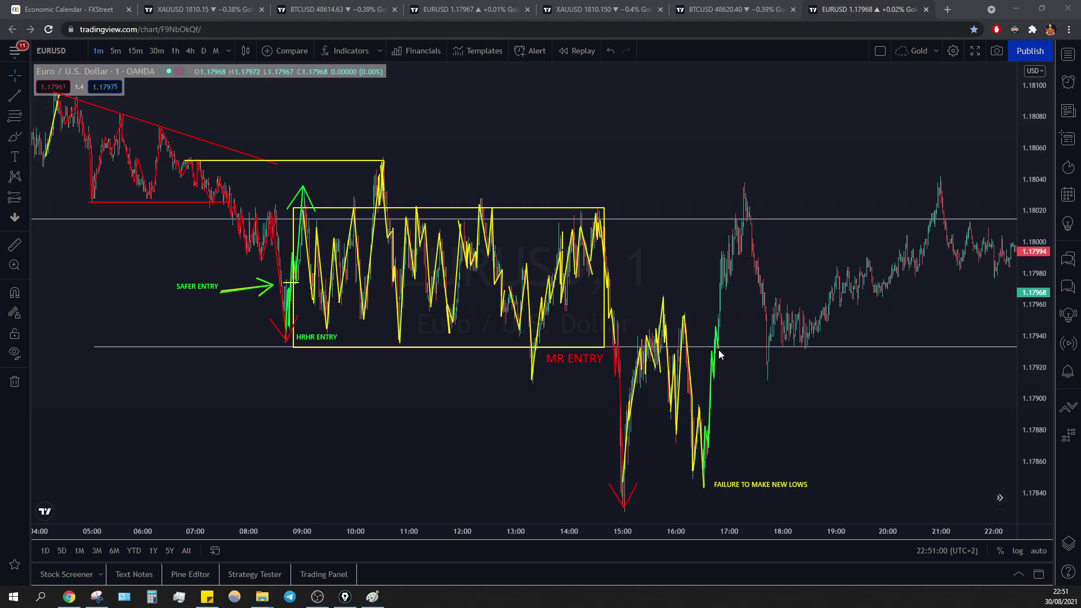
{"action": "mouse_move", "coordinate": [719, 355]}
{"action": "left_mouse_down"}
{"action": "mouse_move", "coordinate": [721, 254]}
{"action": "mouse_move", "coordinate": [727, 279]}
{"action": "mouse_move", "coordinate": [732, 244]}
{"action": "mouse_move", "coordinate": [734, 277]}
{"action": "mouse_move", "coordinate": [737, 222]}
{"action": "mouse_move", "coordinate": [744, 254]}
{"action": "left_mouse_up"}
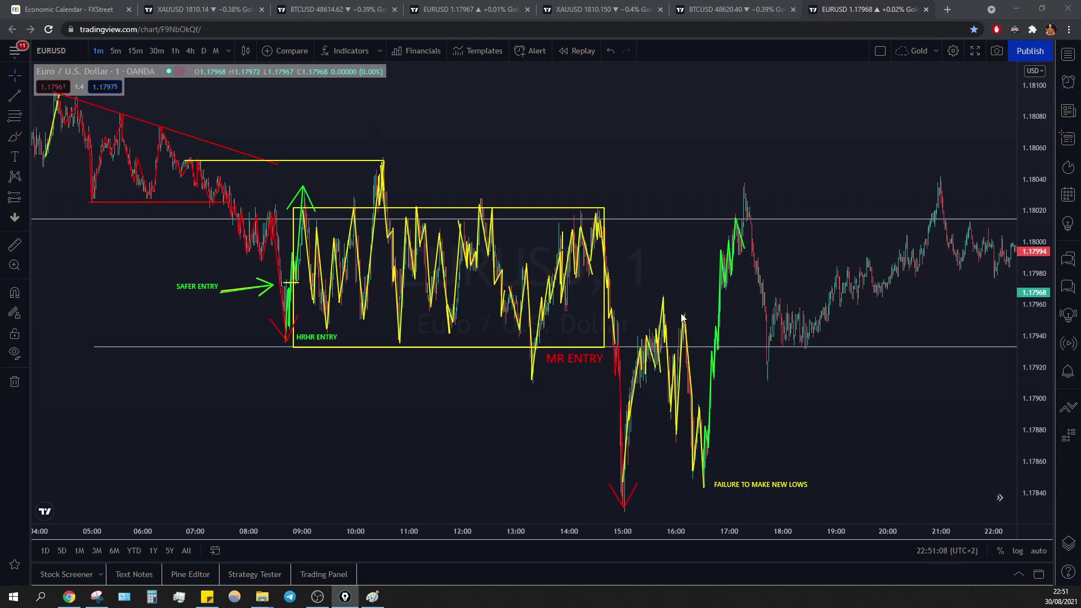
{"action": "mouse_move", "coordinate": [740, 252]}
{"action": "left_mouse_down"}
{"action": "mouse_move", "coordinate": [757, 197]}
{"action": "mouse_move", "coordinate": [743, 183]}
{"action": "left_mouse_up"}
{"action": "key", "text": "ctrl+z"}
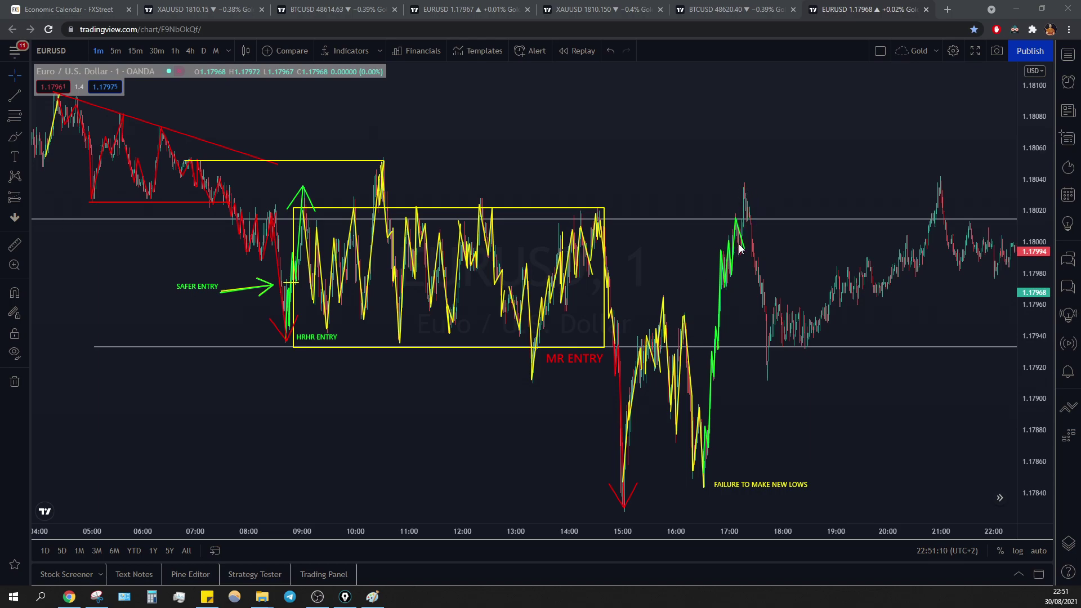
{"action": "left_click_drag", "start_coordinate": [739, 246], "coordinate": [742, 182]}
{"action": "key", "text": "ctrl+z"}
{"action": "key", "text": "ctrl+z"}
{"action": "left_click_drag", "start_coordinate": [741, 253], "coordinate": [744, 181]}
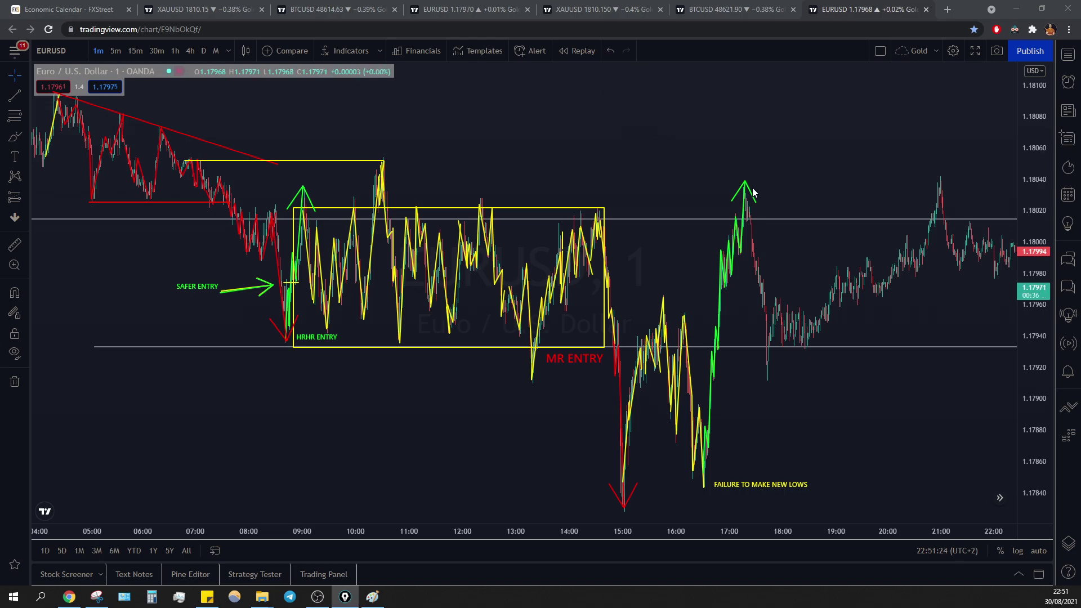
Draw a yellow level line at about 1.1804 from 17:20 back to 10:20, and trace the pullback to about 18:30 in yellow.
{"action": "left_click_drag", "start_coordinate": [747, 179], "coordinate": [372, 179]}
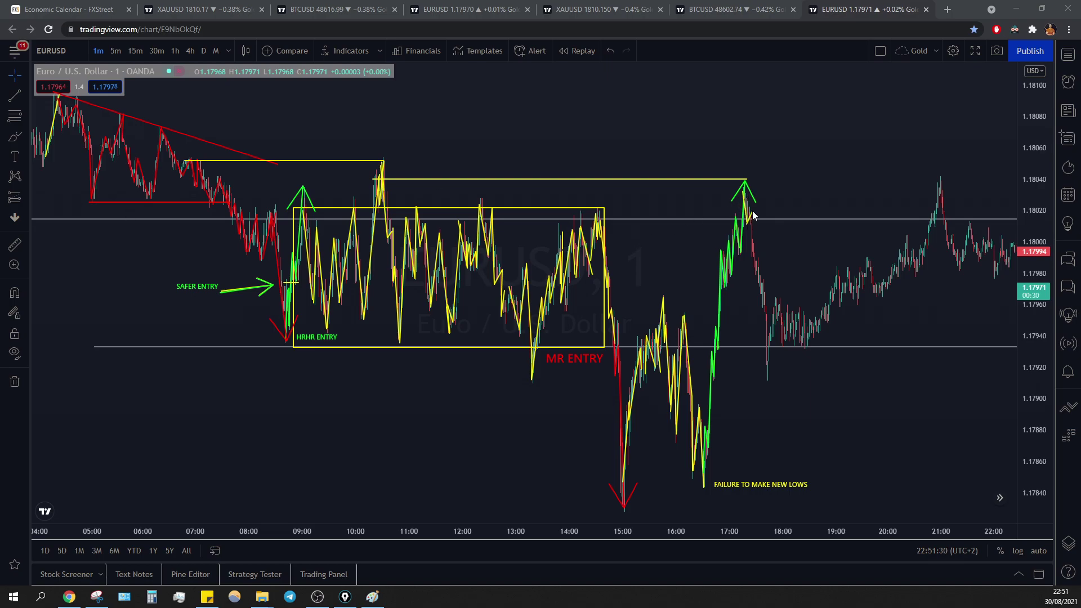
{"action": "mouse_move", "coordinate": [754, 215]}
{"action": "left_mouse_down"}
{"action": "mouse_move", "coordinate": [767, 337]}
{"action": "mouse_move", "coordinate": [779, 295]}
{"action": "mouse_move", "coordinate": [785, 340]}
{"action": "mouse_move", "coordinate": [796, 322]}
{"action": "left_mouse_up"}
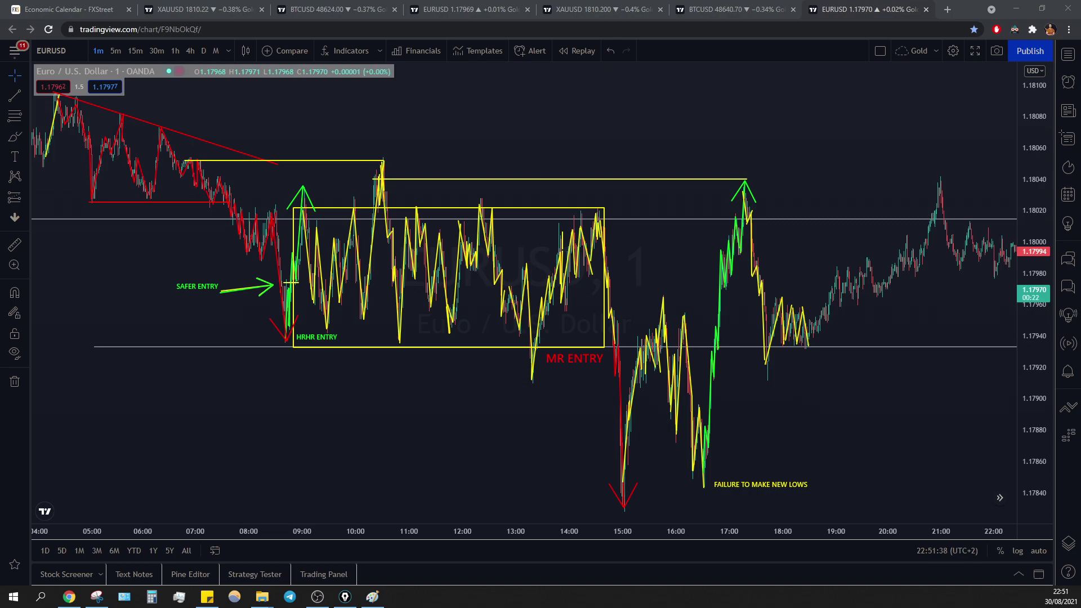
Add a yellow "NO CLOSURES BELOW 1.1793" label just under the level line, beside the pullback low near 18:00.
{"action": "left_click", "coordinate": [706, 269]}
{"action": "type", "text": "nO CLOSURES BELOW"}
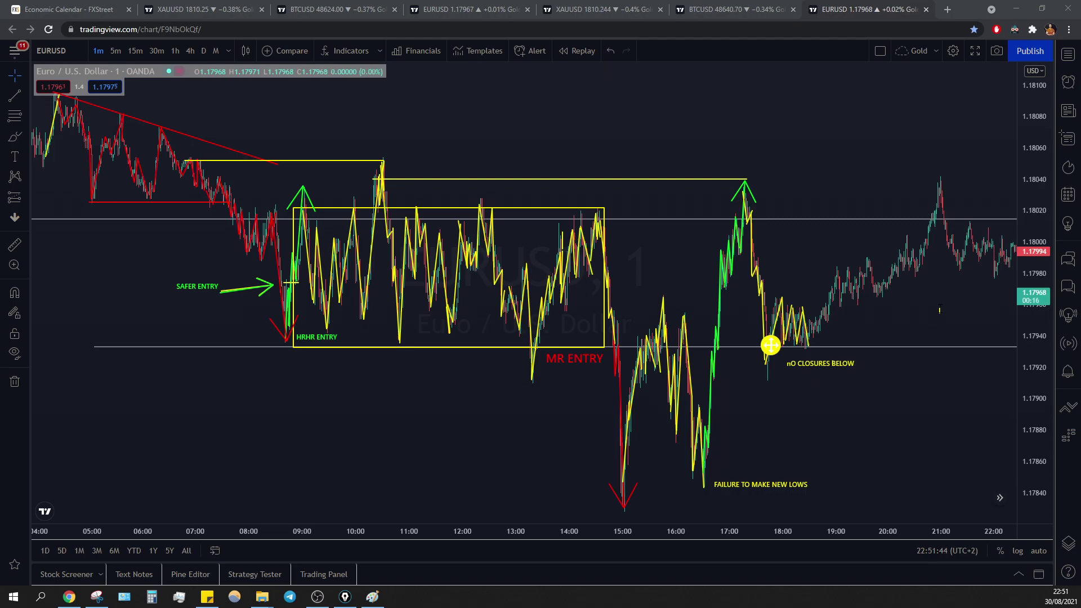
{"action": "key", "text": "BackSpace"}
{"action": "type", "text": "N"}
{"action": "left_click", "coordinate": [770, 344]}
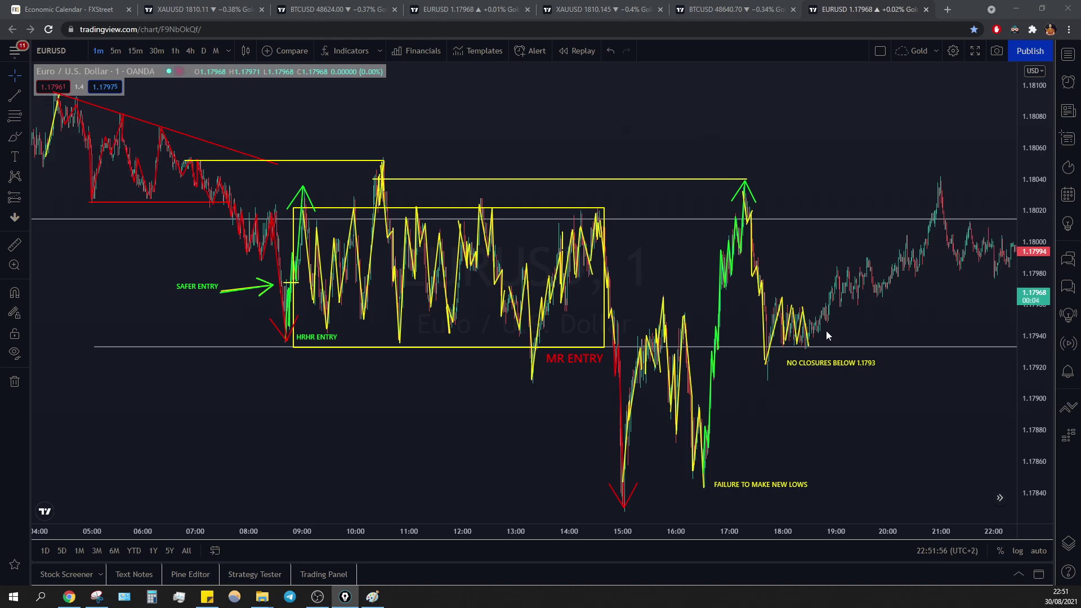
Trace the climb from the 18:30 low in green, ending in an arrow at about 1.1804 near 21:00.
{"action": "mouse_move", "coordinate": [808, 341]}
{"action": "left_mouse_down"}
{"action": "mouse_move", "coordinate": [820, 317]}
{"action": "mouse_move", "coordinate": [821, 332]}
{"action": "left_mouse_up"}
{"action": "mouse_move", "coordinate": [822, 330]}
{"action": "left_mouse_down"}
{"action": "mouse_move", "coordinate": [835, 294]}
{"action": "mouse_move", "coordinate": [825, 328]}
{"action": "left_mouse_up"}
{"action": "key", "text": "ctrl+z"}
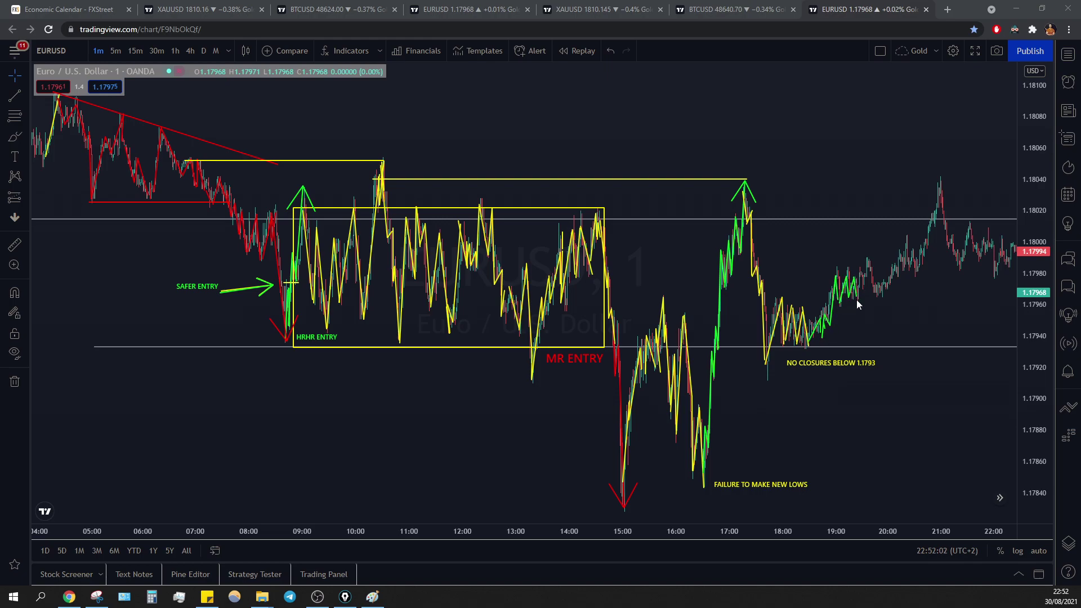
{"action": "mouse_move", "coordinate": [856, 300]}
{"action": "left_mouse_down"}
{"action": "mouse_move", "coordinate": [868, 263]}
{"action": "mouse_move", "coordinate": [900, 275]}
{"action": "mouse_move", "coordinate": [903, 242]}
{"action": "mouse_move", "coordinate": [917, 250]}
{"action": "mouse_move", "coordinate": [936, 215]}
{"action": "left_mouse_up"}
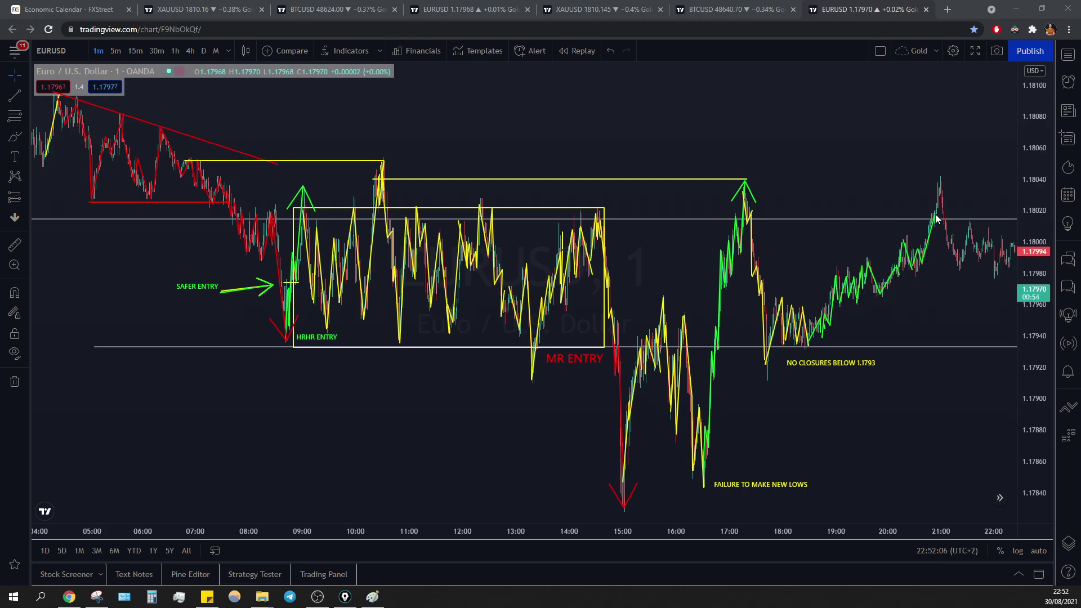
{"action": "left_click", "coordinate": [935, 216]}
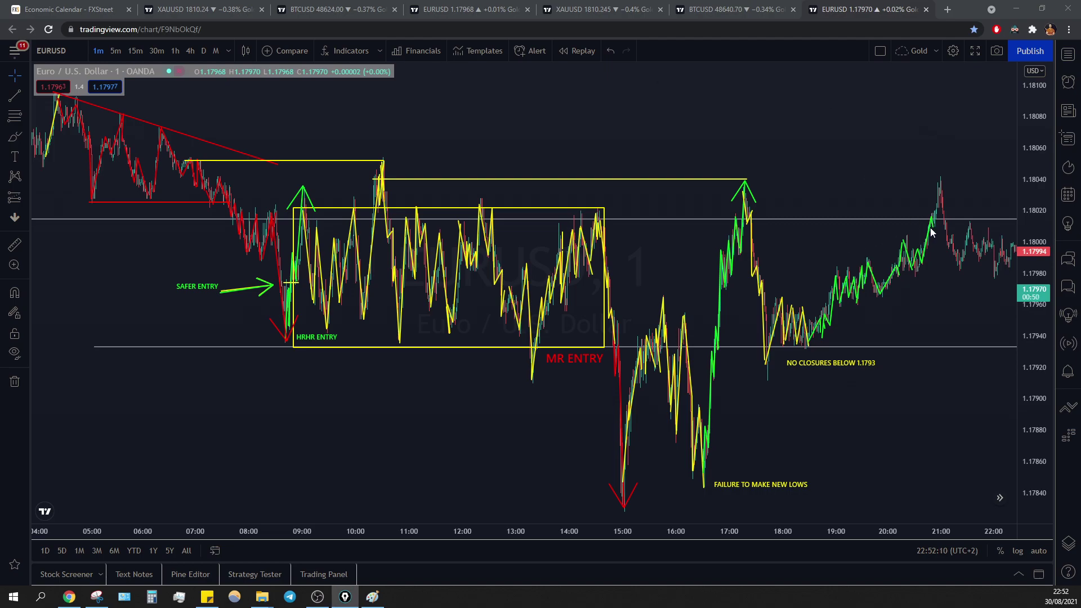
{"action": "mouse_move", "coordinate": [931, 232]}
{"action": "left_mouse_down"}
{"action": "mouse_move", "coordinate": [940, 180]}
{"action": "mouse_move", "coordinate": [947, 195]}
{"action": "left_mouse_up"}
Extend the yellow level line at about 1.1804 to the 21:00 high, and trace the following pullback to about 22:20 in yellow.
{"action": "left_click_drag", "start_coordinate": [943, 179], "coordinate": [760, 179]}
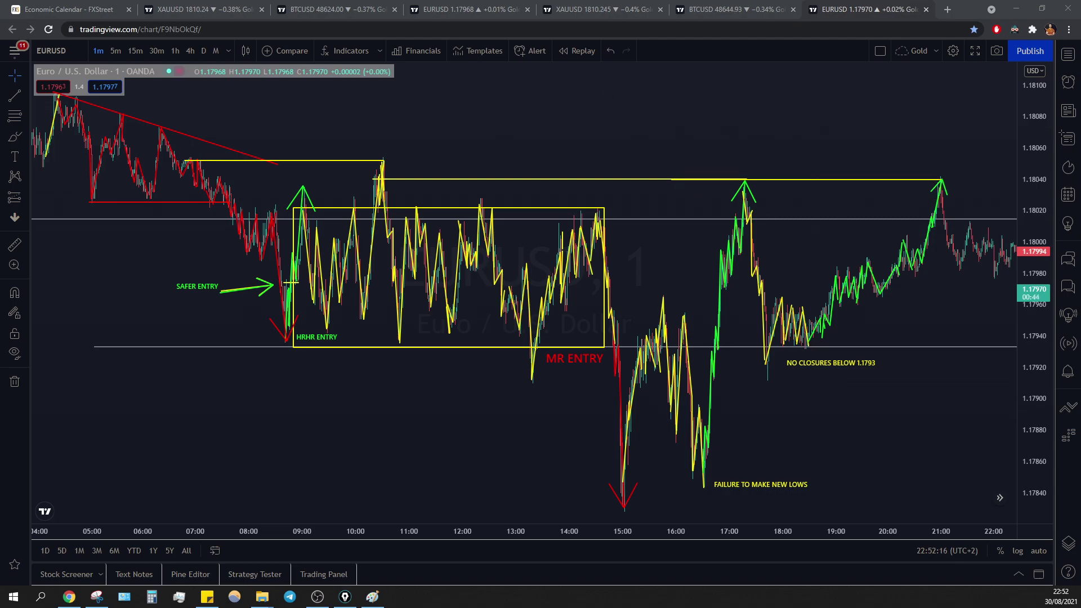
{"action": "mouse_move", "coordinate": [939, 193]}
{"action": "left_mouse_down"}
{"action": "mouse_move", "coordinate": [961, 264]}
{"action": "mouse_move", "coordinate": [972, 227]}
{"action": "mouse_move", "coordinate": [979, 247]}
{"action": "mouse_move", "coordinate": [991, 231]}
{"action": "mouse_move", "coordinate": [1021, 248]}
{"action": "left_mouse_up"}
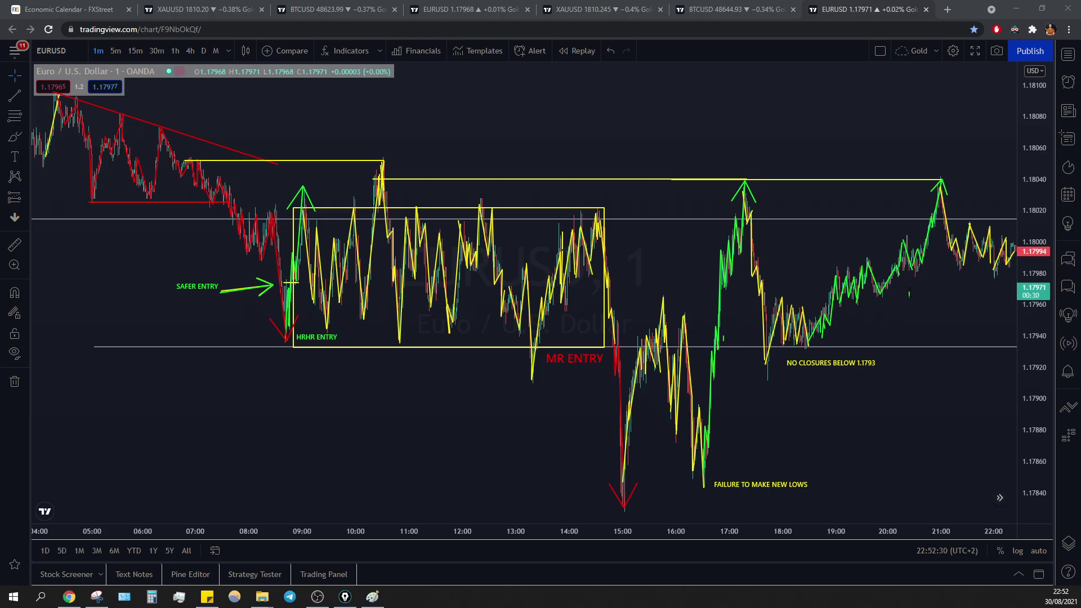
Add a "B&R OF PSA" label to the EURUSD chart.
{"action": "type", "text": "B&R OF PSA"}
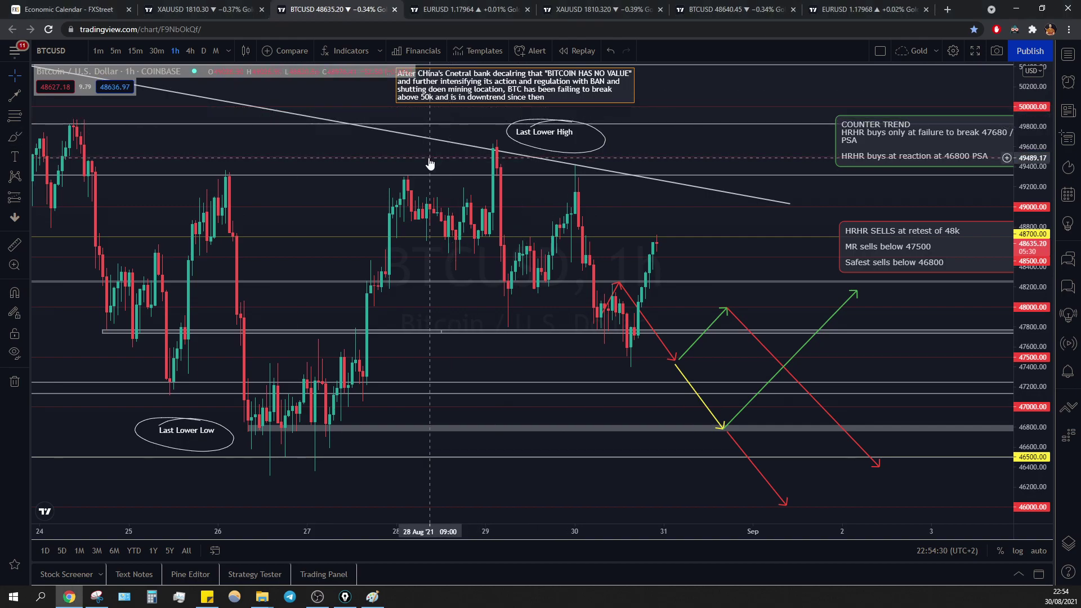
Examine BTCUSD's hourly downtrend from the last higher high to the last lower high and the planned paths.
{"action": "left_click_drag", "start_coordinate": [430, 164], "coordinate": [374, 164]}
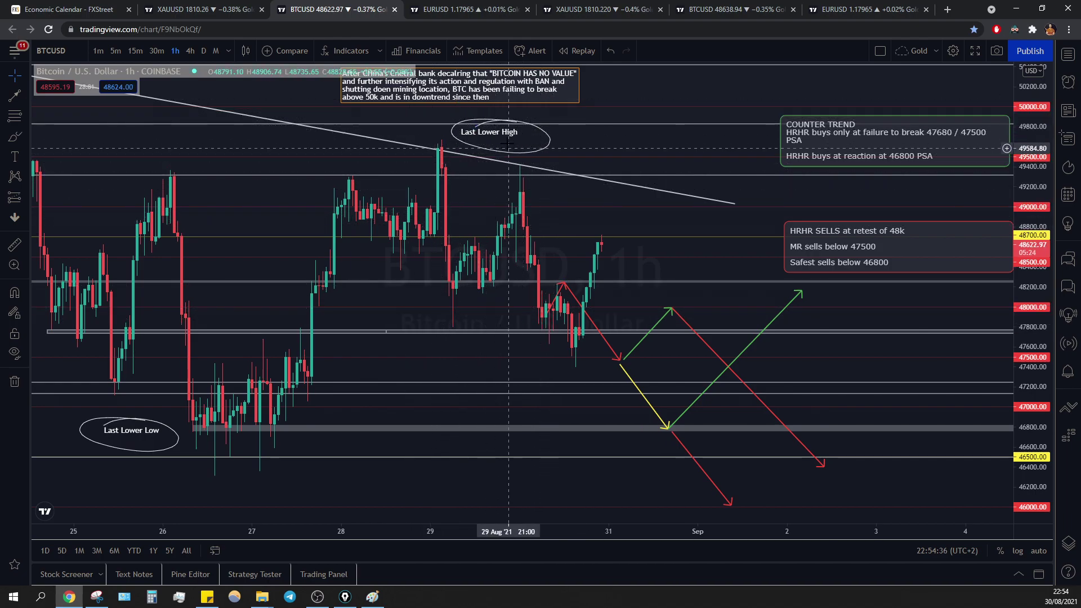
{"action": "scroll", "coordinate": [532, 248], "scroll_direction": "down", "scroll_amount": 5}
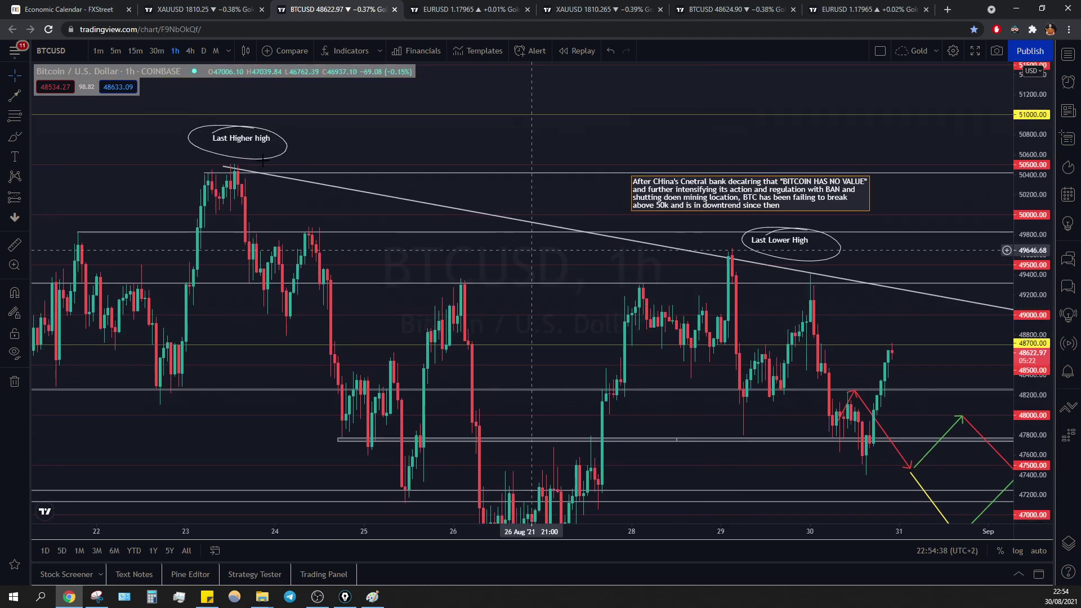
{"action": "left_click_drag", "start_coordinate": [551, 233], "coordinate": [280, 97]}
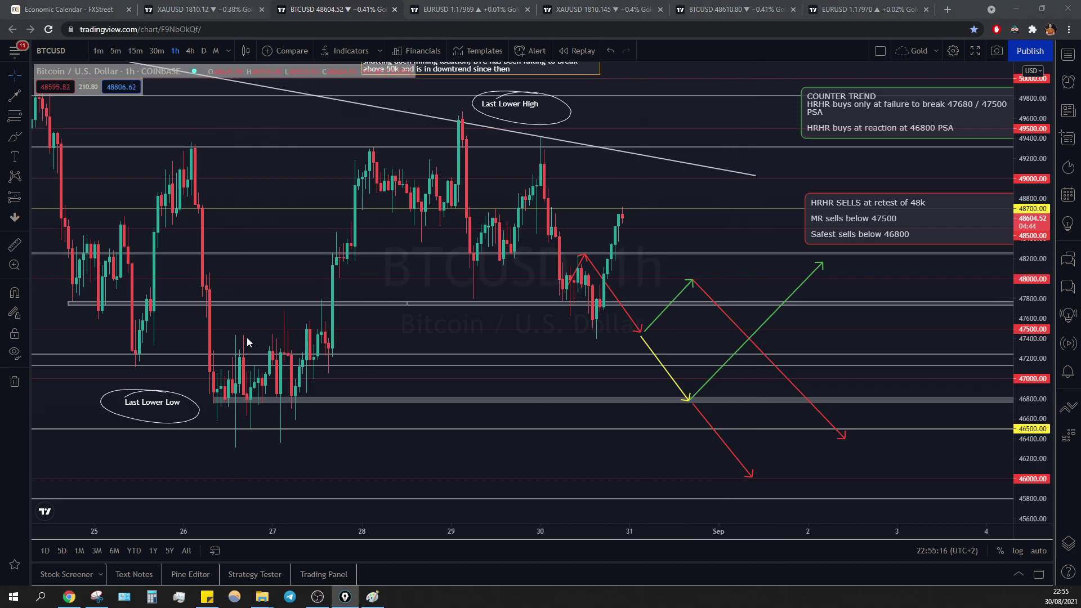
Box the 26–27 August lows in green and sketch the planned drops and the rebound from about 46800 with yellow arrows.
{"action": "left_click_drag", "start_coordinate": [196, 323], "coordinate": [325, 426]}
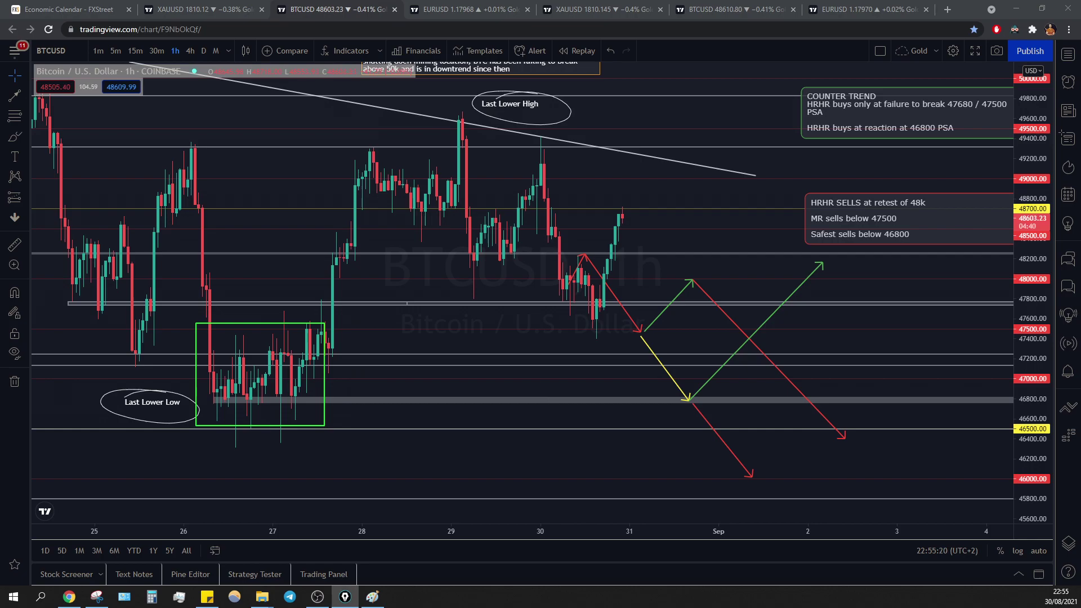
{"action": "left_click", "coordinate": [559, 297]}
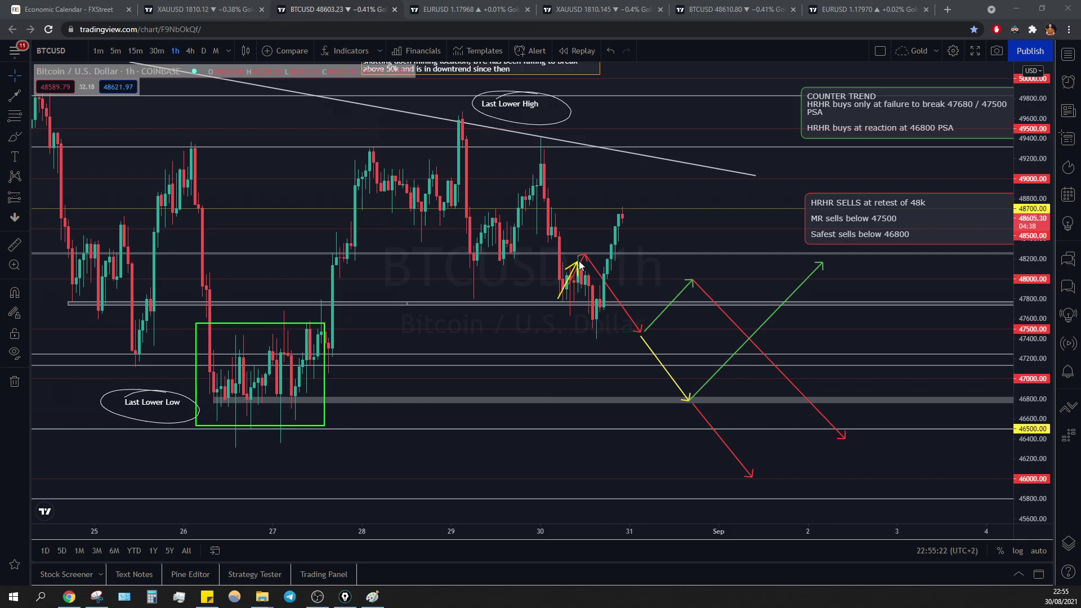
{"action": "left_click", "coordinate": [586, 255]}
{"action": "double_click", "coordinate": [641, 336]}
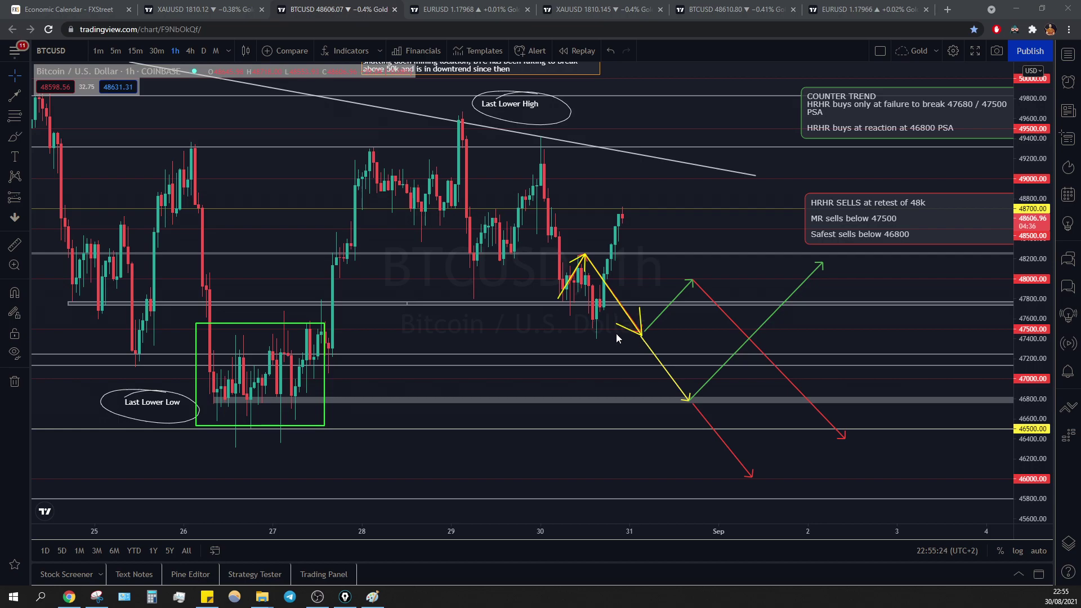
{"action": "left_click", "coordinate": [571, 304]}
{"action": "double_click", "coordinate": [603, 385]}
{"action": "left_click", "coordinate": [689, 400]}
{"action": "double_click", "coordinate": [828, 258]}
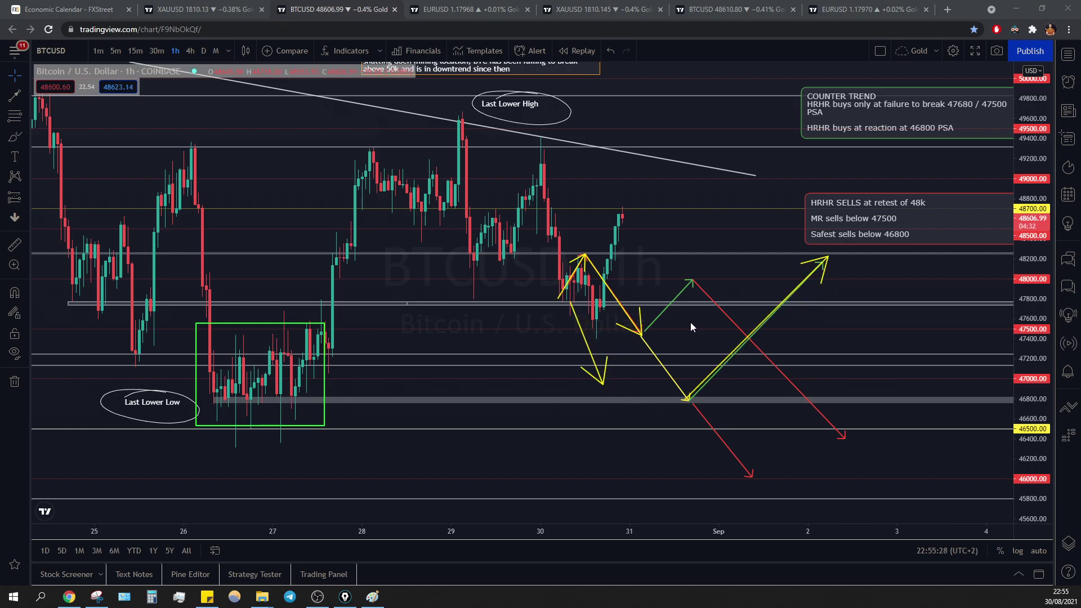
Try alternative rebound and support markings around 46800, then undo them together with the yellow arrows and the green box.
{"action": "left_click", "coordinate": [598, 400]}
{"action": "double_click", "coordinate": [764, 216]}
{"action": "key", "text": "ctrl+z"}
{"action": "key", "text": "ctrl+z"}
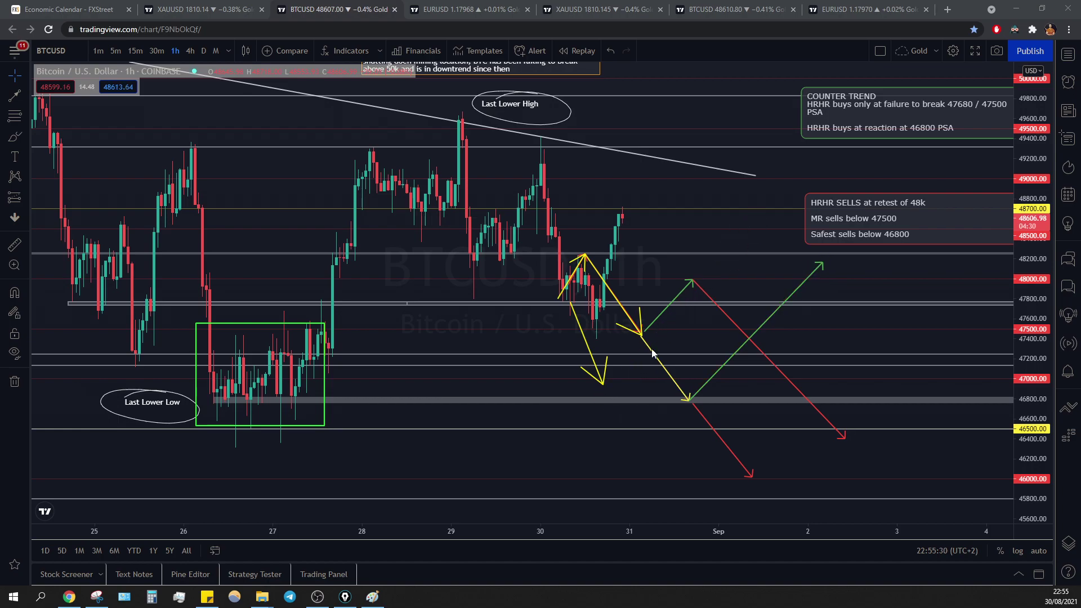
{"action": "left_click_drag", "start_coordinate": [603, 384], "coordinate": [767, 177]}
{"action": "key", "text": "ctrl+z"}
{"action": "key", "text": "ctrl+z"}
{"action": "key", "text": "ctrl+z"}
{"action": "key", "text": "ctrl+z"}
{"action": "key", "text": "ctrl+z"}
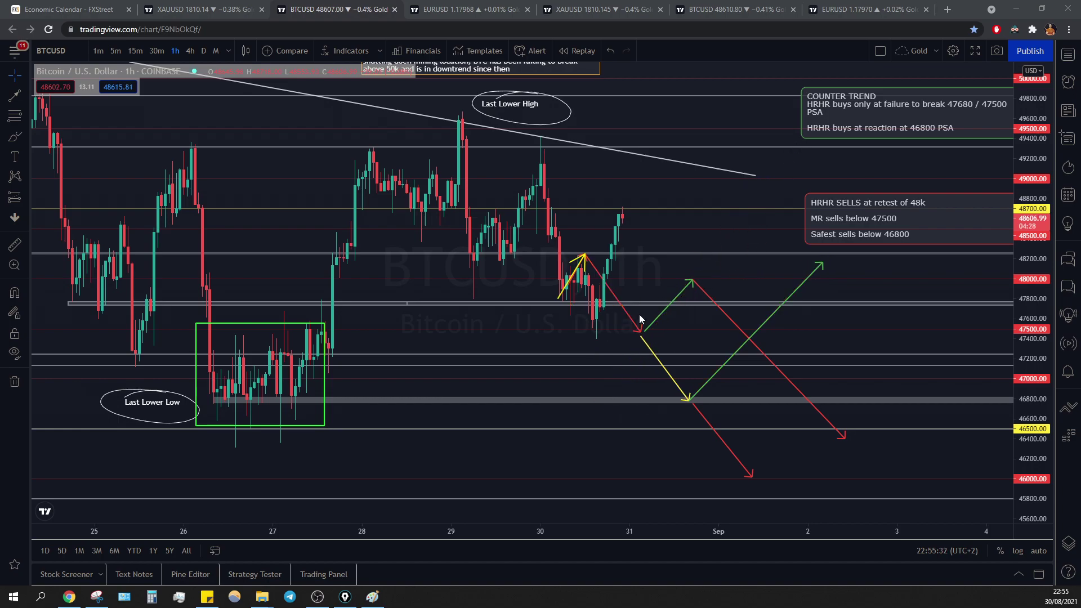
{"action": "left_click_drag", "start_coordinate": [650, 417], "coordinate": [717, 487]}
{"action": "key", "text": "ctrl+z"}
{"action": "left_click_drag", "start_coordinate": [637, 409], "coordinate": [265, 412]}
{"action": "key", "text": "ctrl+z"}
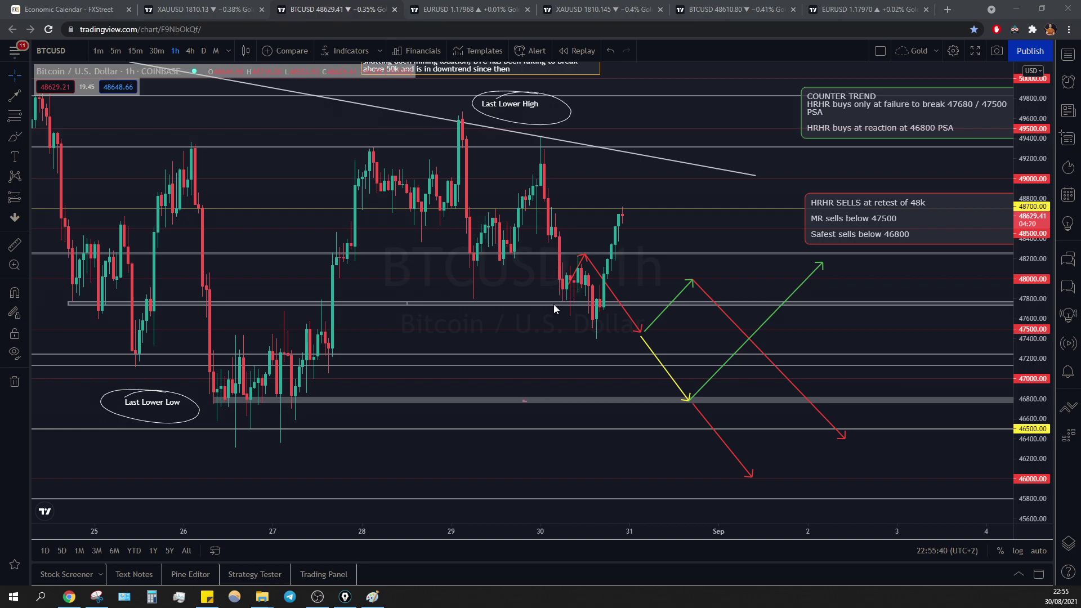
Illustrate the 30 August drop to about 47500 and the rebound to the 48700 level with yellow arrows, then undo them.
{"action": "mouse_move", "coordinate": [563, 299]}
{"action": "left_mouse_down"}
{"action": "mouse_move", "coordinate": [583, 255]}
{"action": "mouse_move", "coordinate": [594, 331]}
{"action": "left_mouse_up"}
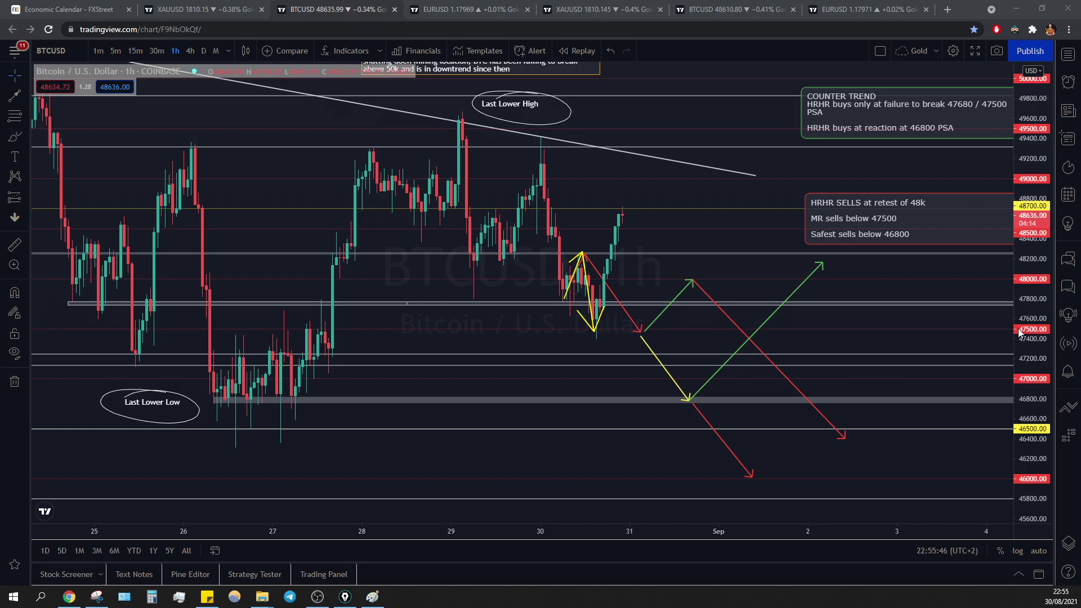
{"action": "left_click_drag", "start_coordinate": [595, 335], "coordinate": [622, 210]}
{"action": "left_click_drag", "start_coordinate": [622, 210], "coordinate": [630, 237]}
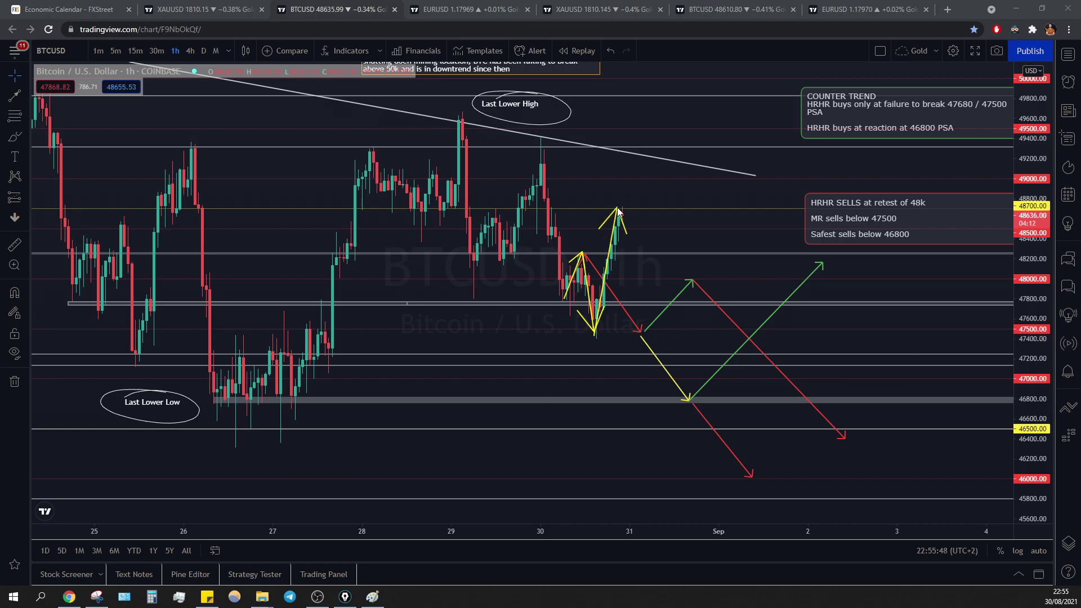
{"action": "key", "text": "ctrl+z"}
{"action": "key", "text": "ctrl+z"}
{"action": "key", "text": "ctrl+z"}
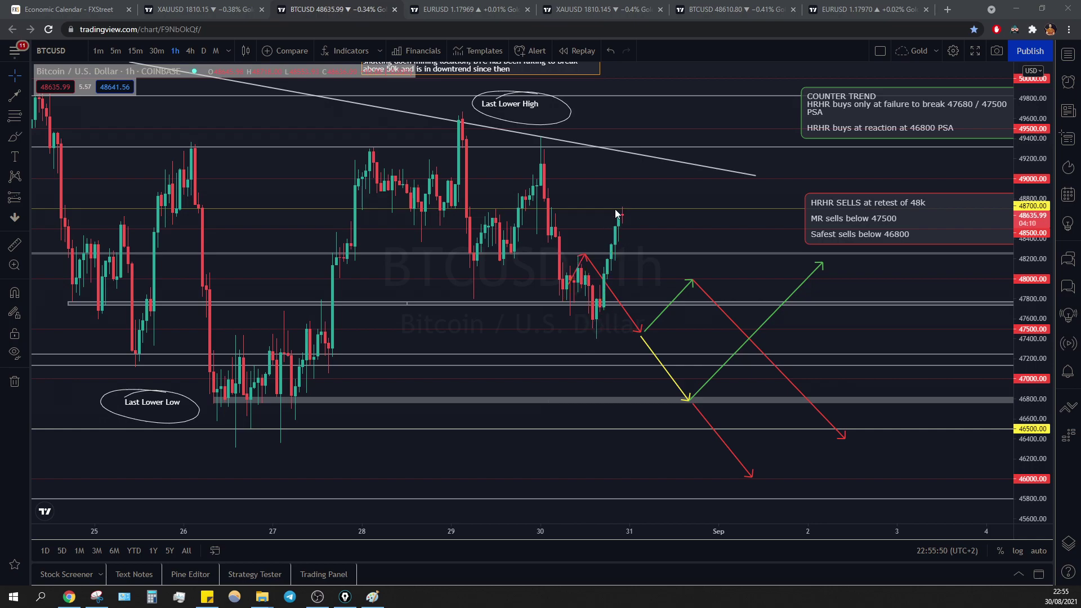
{"action": "left_click_drag", "start_coordinate": [617, 217], "coordinate": [1015, 208]}
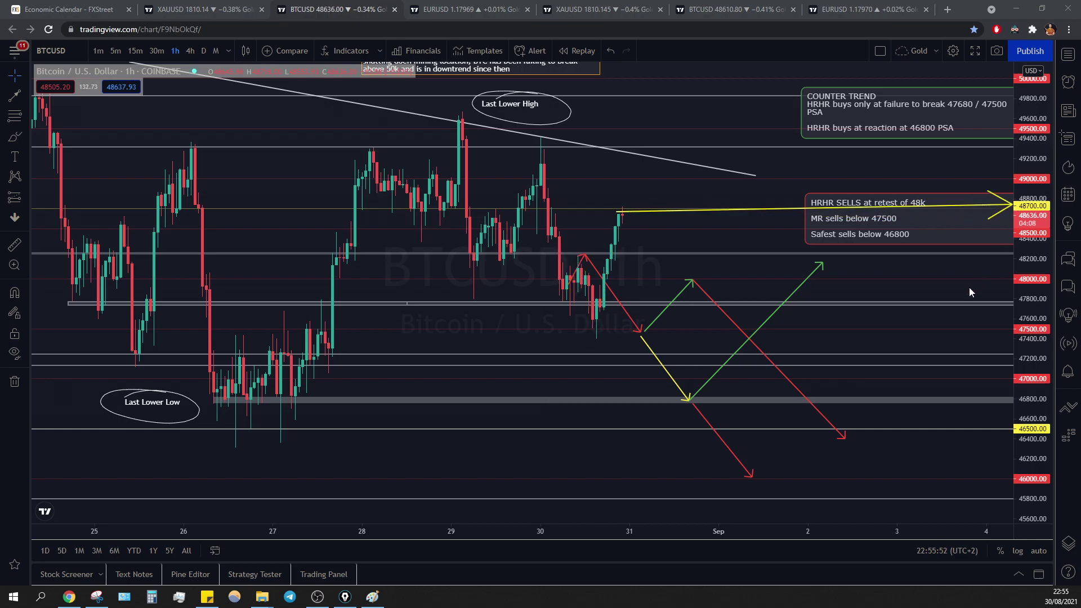
{"action": "key", "text": "ctrl+z"}
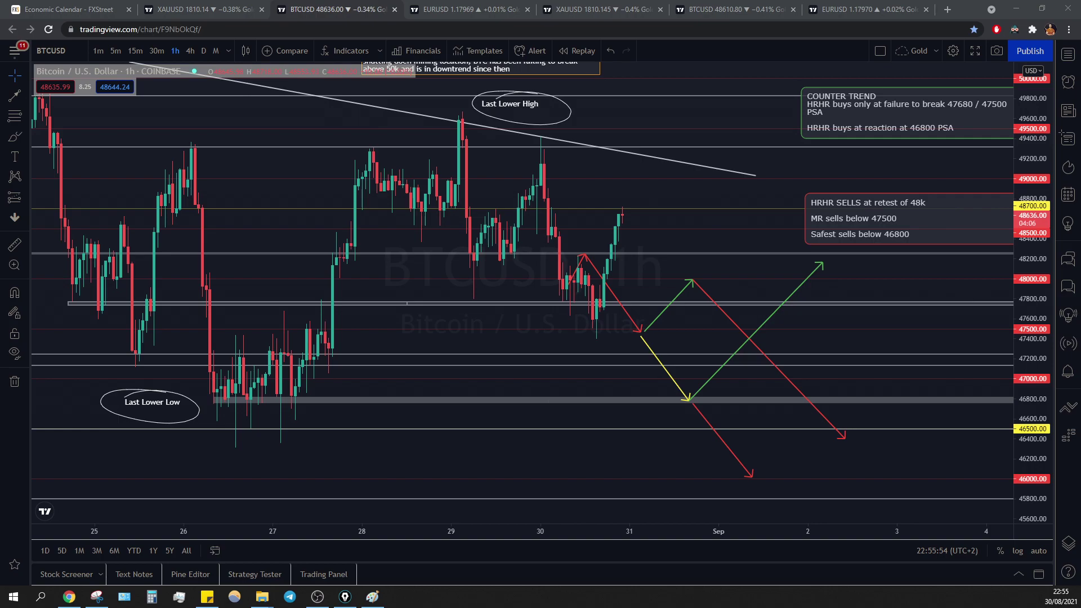
Switch to the 1-minute BTCUSD chart and get ready to annotate it.
{"action": "key", "text": "ctrl+6"}
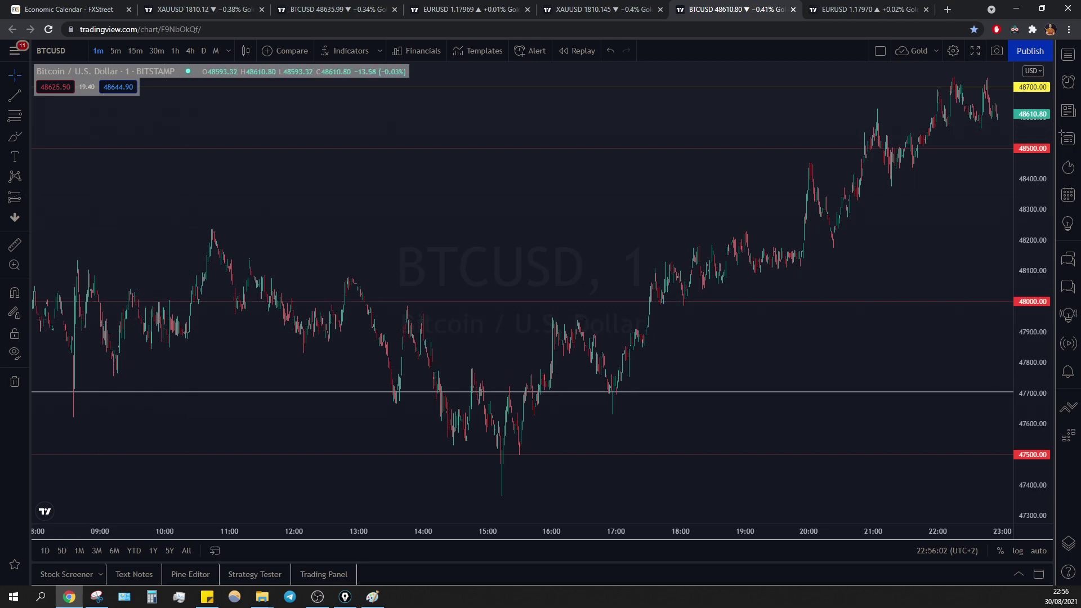
{"action": "key", "text": "ctrl+shift+3"}
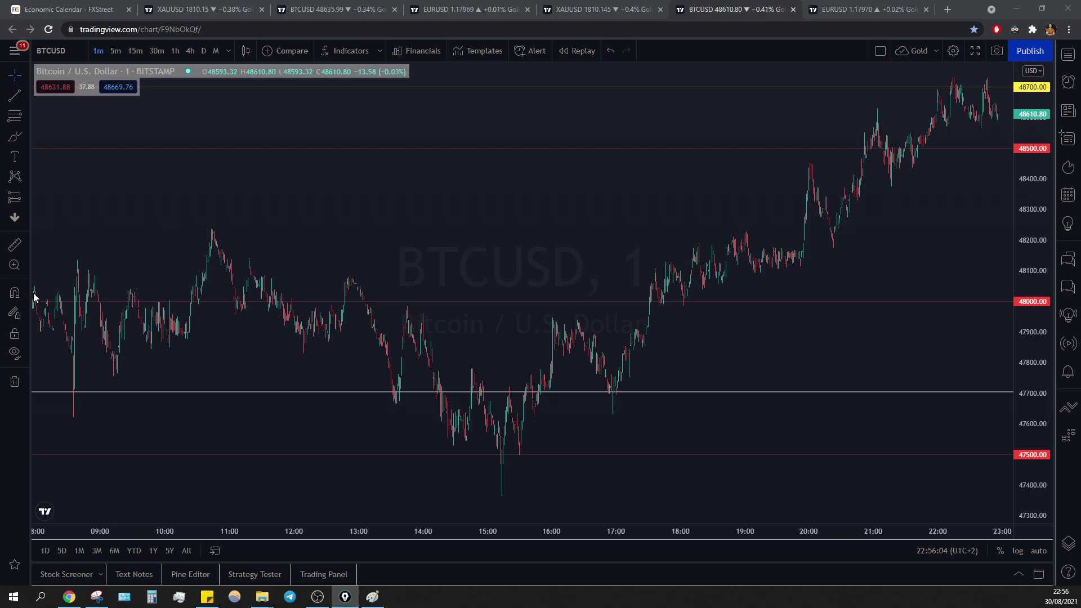
{"action": "mouse_move", "coordinate": [33, 293]}
{"action": "left_mouse_down"}
{"action": "mouse_move", "coordinate": [49, 321]}
{"action": "mouse_move", "coordinate": [48, 302]}
{"action": "left_mouse_up"}
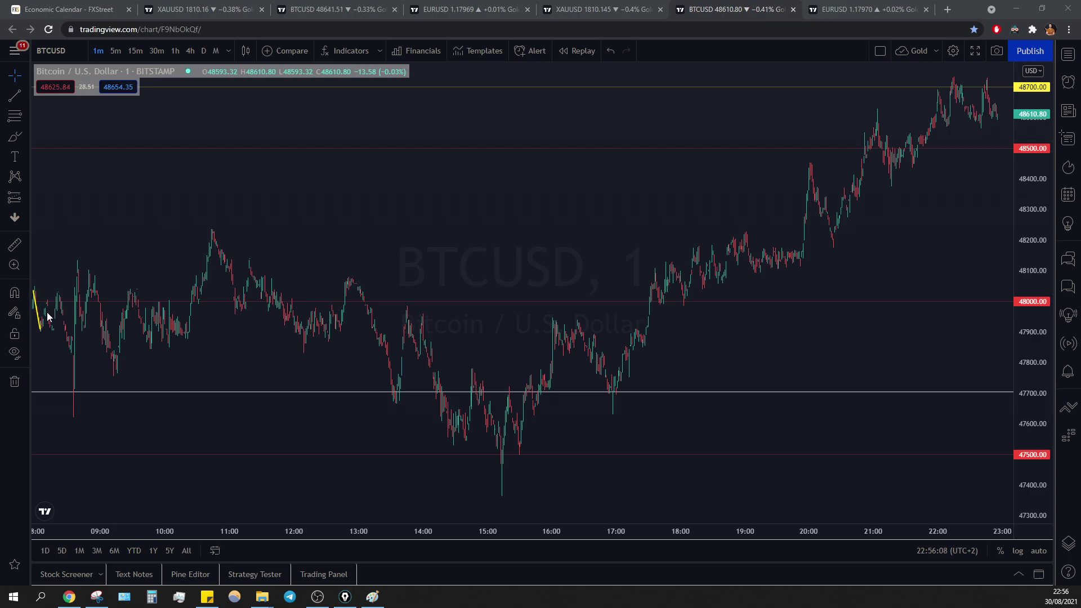
{"action": "mouse_move", "coordinate": [44, 316]}
{"action": "left_mouse_down"}
{"action": "mouse_move", "coordinate": [47, 305]}
{"action": "mouse_move", "coordinate": [52, 332]}
{"action": "mouse_move", "coordinate": [58, 295]}
{"action": "mouse_move", "coordinate": [72, 391]}
{"action": "mouse_move", "coordinate": [78, 267]}
{"action": "left_mouse_up"}
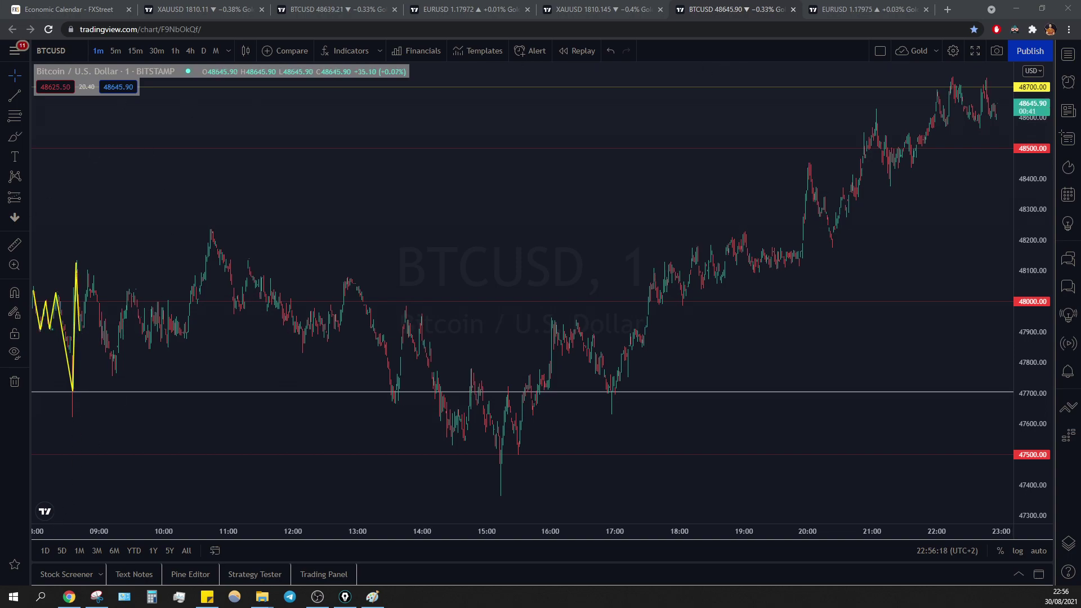
{"action": "left_click_drag", "start_coordinate": [88, 306], "coordinate": [34, 309]}
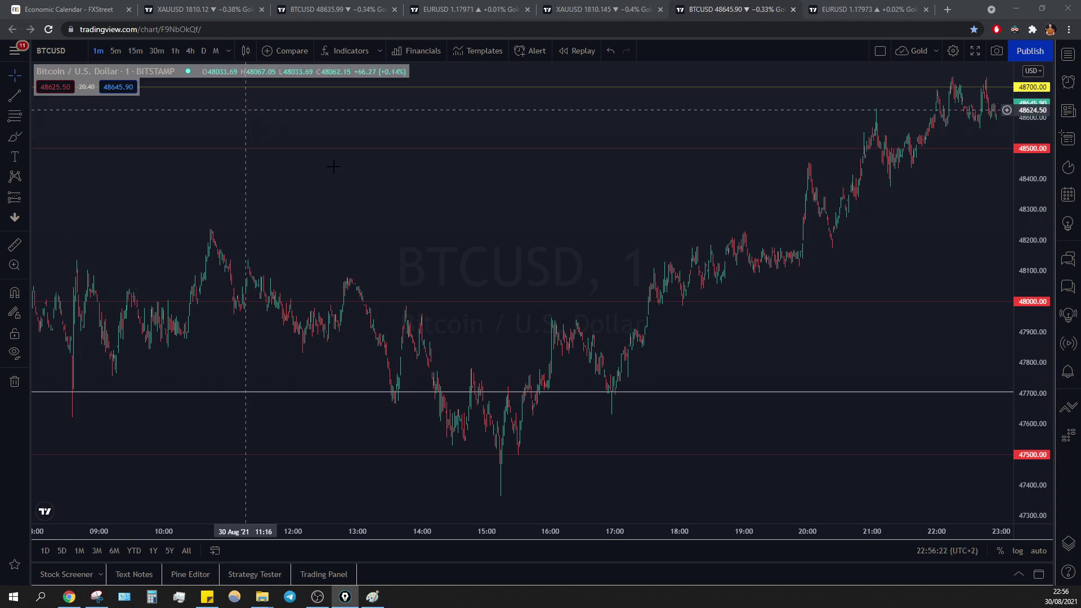
Trace BTCUSD's swings in yellow from about 07:05 to about 10:20, including the spike down to the 47700 line.
{"action": "left_click_drag", "start_coordinate": [357, 201], "coordinate": [427, 203]}
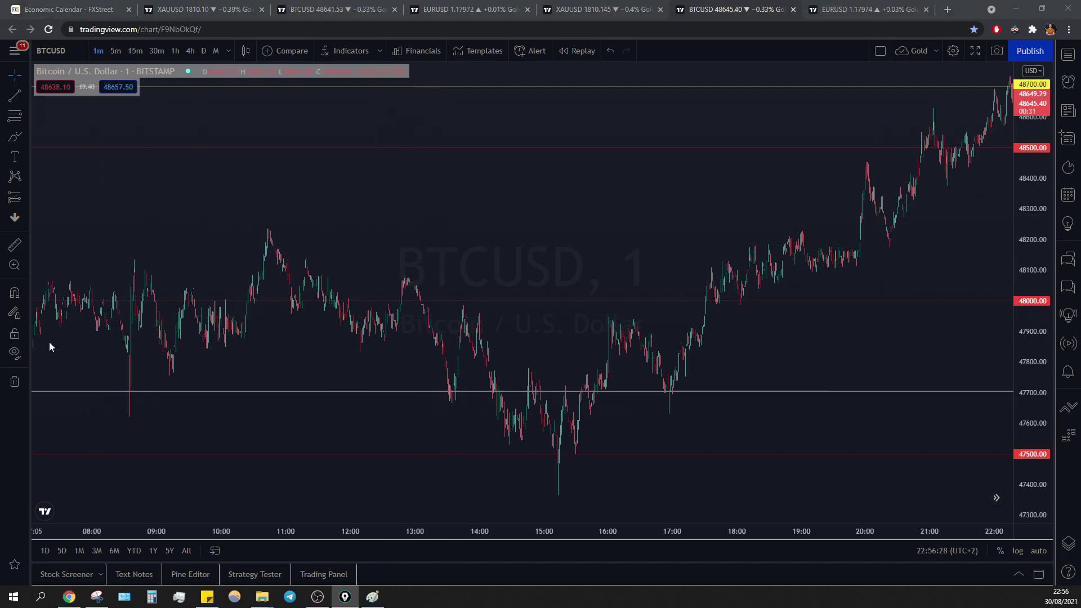
{"action": "mouse_move", "coordinate": [29, 371]}
{"action": "left_mouse_down"}
{"action": "mouse_move", "coordinate": [37, 319]}
{"action": "mouse_move", "coordinate": [57, 313]}
{"action": "left_mouse_up"}
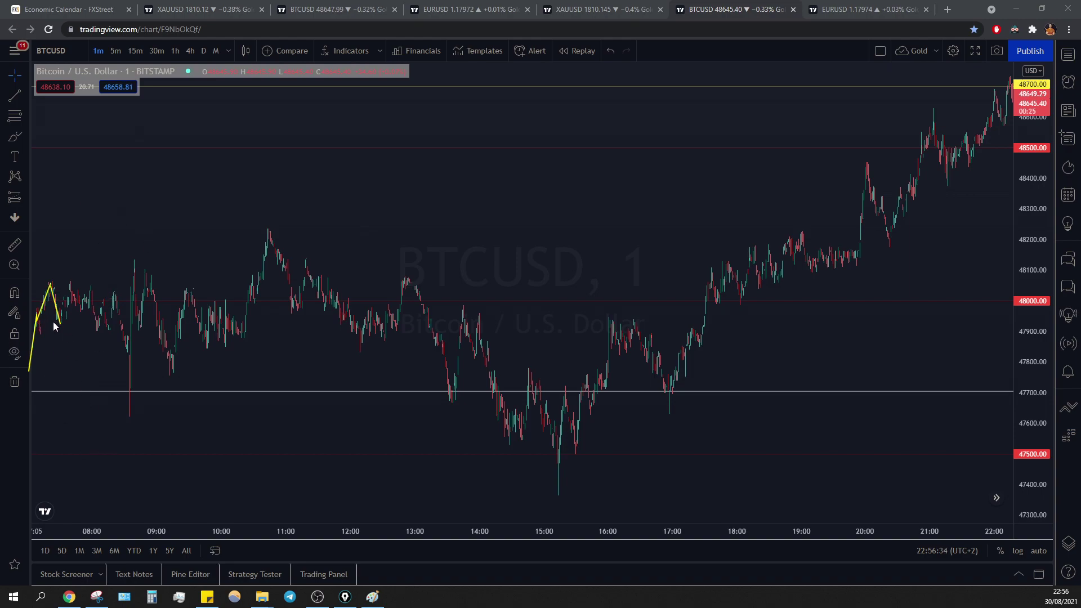
{"action": "mouse_move", "coordinate": [53, 323]}
{"action": "left_mouse_down"}
{"action": "mouse_move", "coordinate": [70, 283]}
{"action": "mouse_move", "coordinate": [93, 290]}
{"action": "left_mouse_up"}
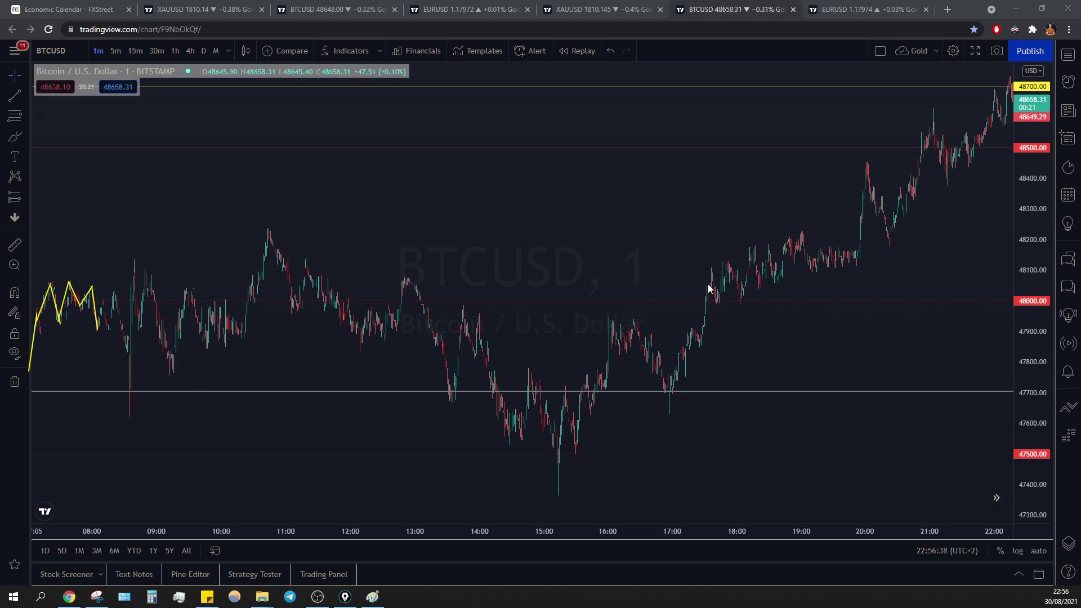
{"action": "mouse_move", "coordinate": [101, 326]}
{"action": "left_mouse_down"}
{"action": "mouse_move", "coordinate": [116, 290]}
{"action": "mouse_move", "coordinate": [131, 393]}
{"action": "left_mouse_up"}
{"action": "mouse_move", "coordinate": [136, 334]}
{"action": "left_mouse_down"}
{"action": "mouse_move", "coordinate": [134, 265]}
{"action": "mouse_move", "coordinate": [140, 332]}
{"action": "mouse_move", "coordinate": [150, 281]}
{"action": "mouse_move", "coordinate": [167, 365]}
{"action": "mouse_move", "coordinate": [187, 291]}
{"action": "mouse_move", "coordinate": [205, 342]}
{"action": "mouse_move", "coordinate": [214, 304]}
{"action": "left_mouse_up"}
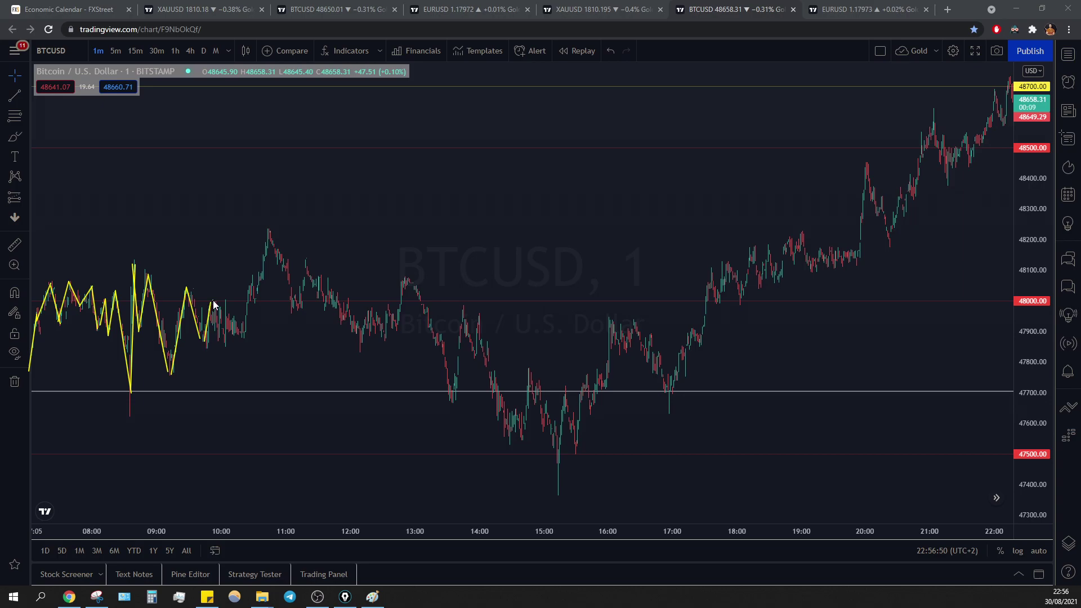
{"action": "left_click_drag", "start_coordinate": [226, 341], "coordinate": [235, 335]}
Draw a yellow level line at about 48065 from 07:20 to 10:40, and trace the climb up to it in yellow.
{"action": "left_click_drag", "start_coordinate": [48, 281], "coordinate": [262, 283]}
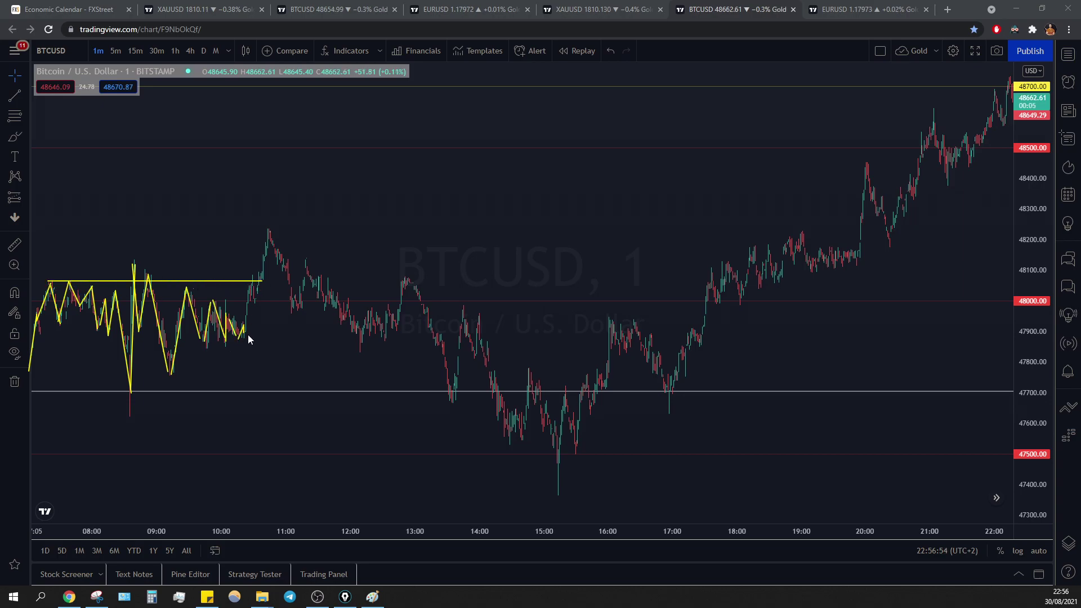
{"action": "left_click_drag", "start_coordinate": [246, 334], "coordinate": [259, 276]}
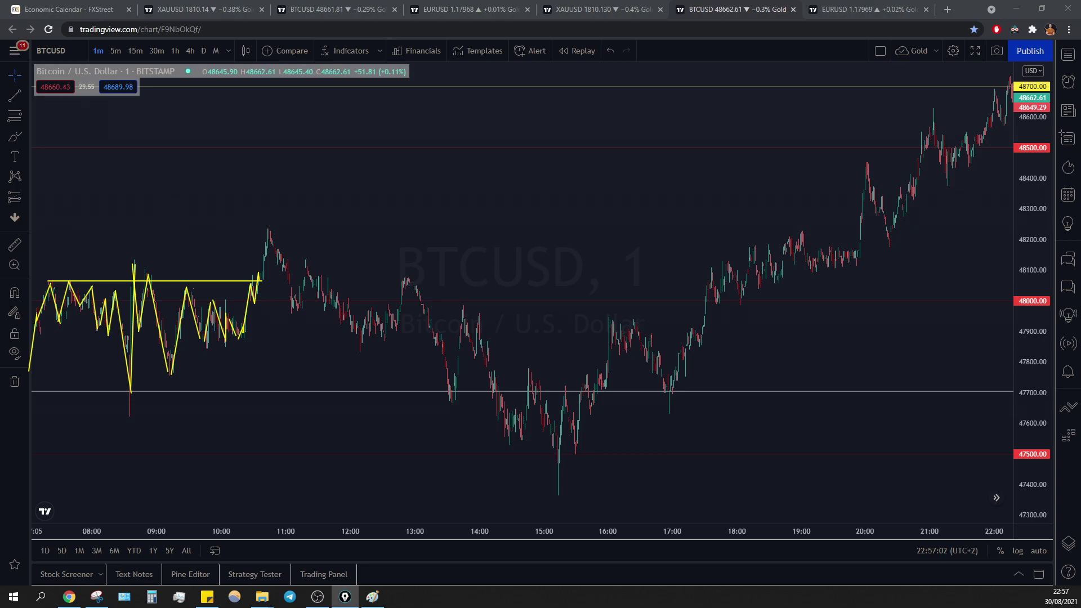
Mark the breakout to about 48240 near 10:45 with a green arrow, and trace the pullback in yellow to about 11:20.
{"action": "left_click_drag", "start_coordinate": [260, 277], "coordinate": [268, 227]}
{"action": "mouse_move", "coordinate": [268, 234]}
{"action": "left_mouse_down"}
{"action": "mouse_move", "coordinate": [293, 305]}
{"action": "mouse_move", "coordinate": [282, 267]}
{"action": "left_mouse_up"}
{"action": "left_click", "coordinate": [284, 268]}
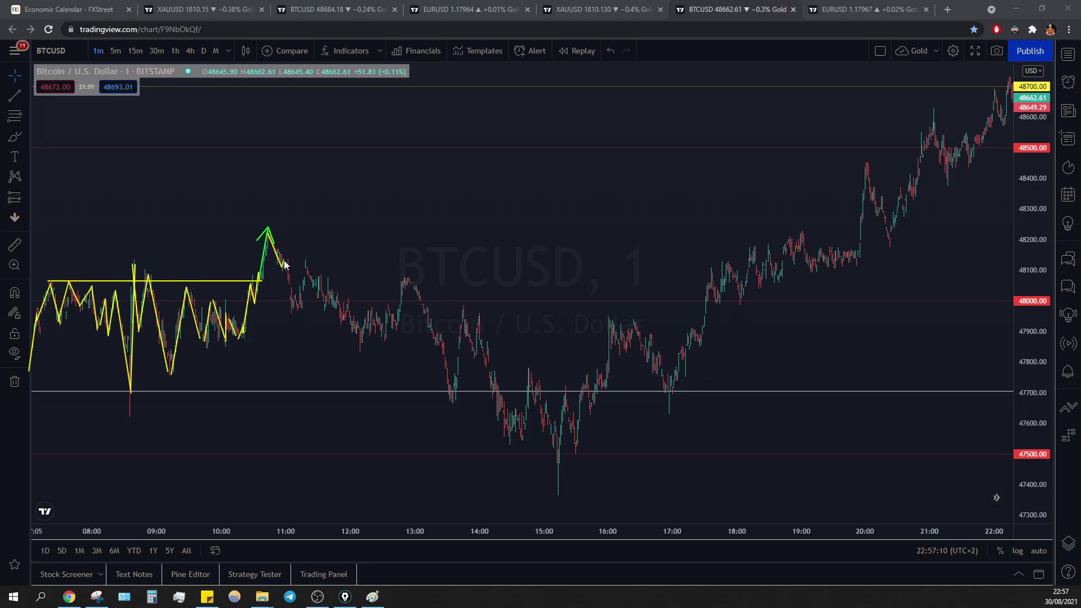
{"action": "left_click", "coordinate": [288, 261]}
{"action": "left_click_drag", "start_coordinate": [292, 306], "coordinate": [293, 294]}
{"action": "left_click_drag", "start_coordinate": [294, 294], "coordinate": [298, 306]}
Draw a yellow descending trendline from the 10:45 peak to about 12:40, undoing the shorter first attempt.
{"action": "mouse_move", "coordinate": [268, 230]}
{"action": "left_mouse_down"}
{"action": "mouse_move", "coordinate": [377, 301]}
{"action": "mouse_move", "coordinate": [378, 315]}
{"action": "left_mouse_up"}
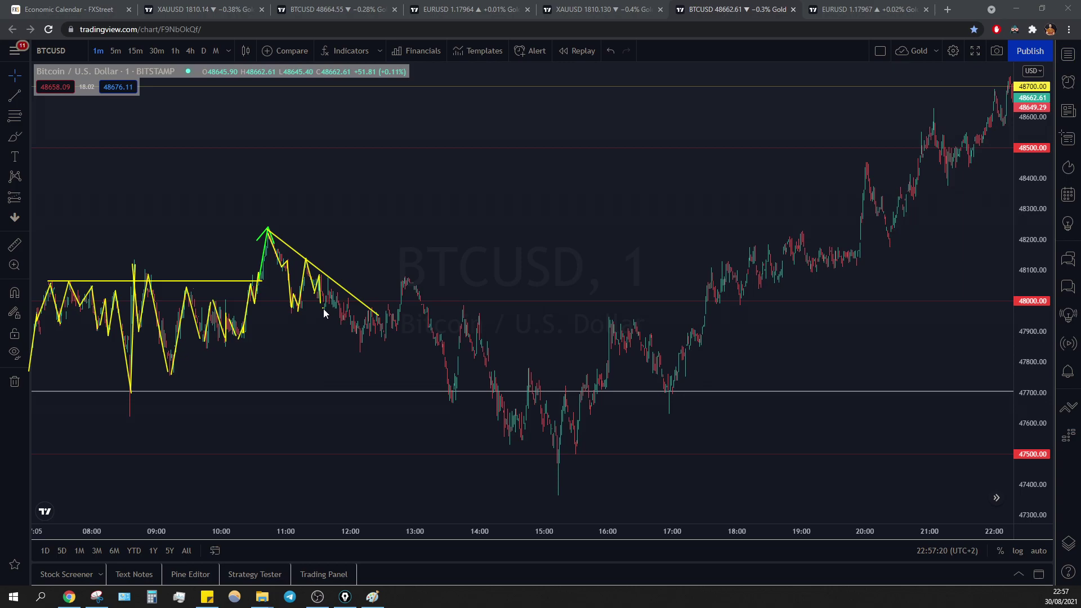
{"action": "key", "text": "ctrl+z"}
{"action": "key", "text": "ctrl+z"}
{"action": "key", "text": "ctrl+z"}
{"action": "key", "text": "ctrl+z"}
{"action": "left_click", "coordinate": [267, 229]}
{"action": "left_click", "coordinate": [393, 321]}
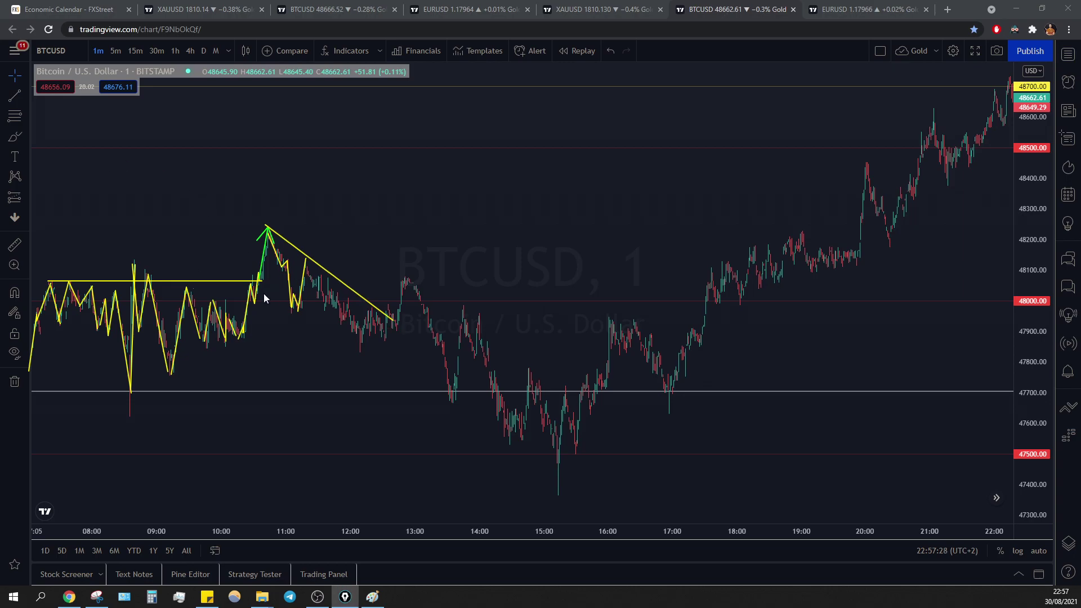
Trace the decline from 11:20 to 12:30 with a red arrow, and draw a yellow support line at about 47860 beneath it.
{"action": "left_click", "coordinate": [305, 259]}
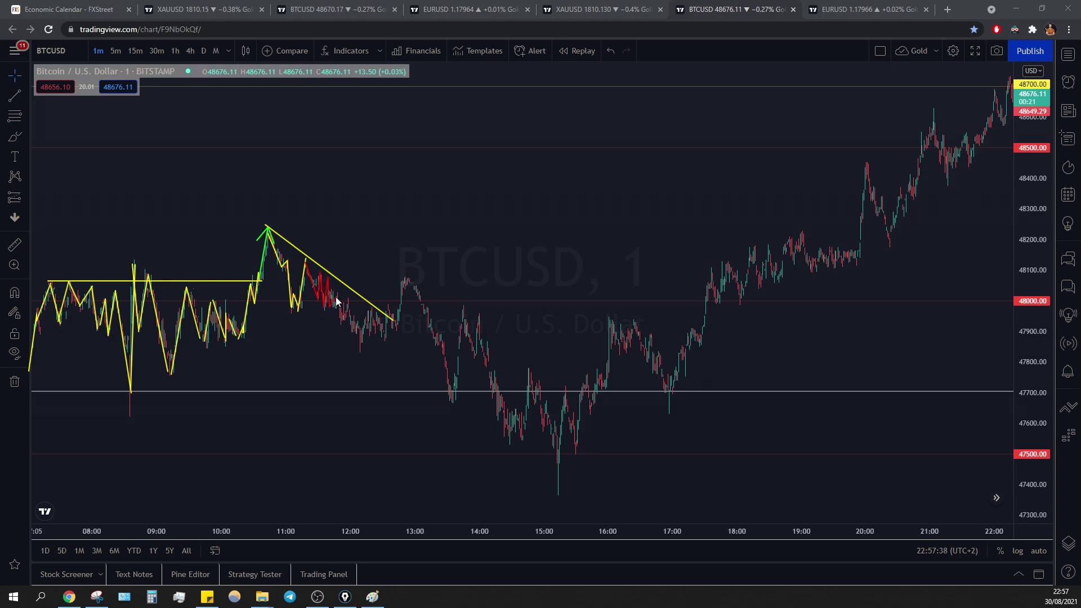
{"action": "left_click", "coordinate": [340, 319]}
{"action": "left_click_drag", "start_coordinate": [360, 342], "coordinate": [370, 310]}
{"action": "left_click_drag", "start_coordinate": [382, 344], "coordinate": [200, 344]}
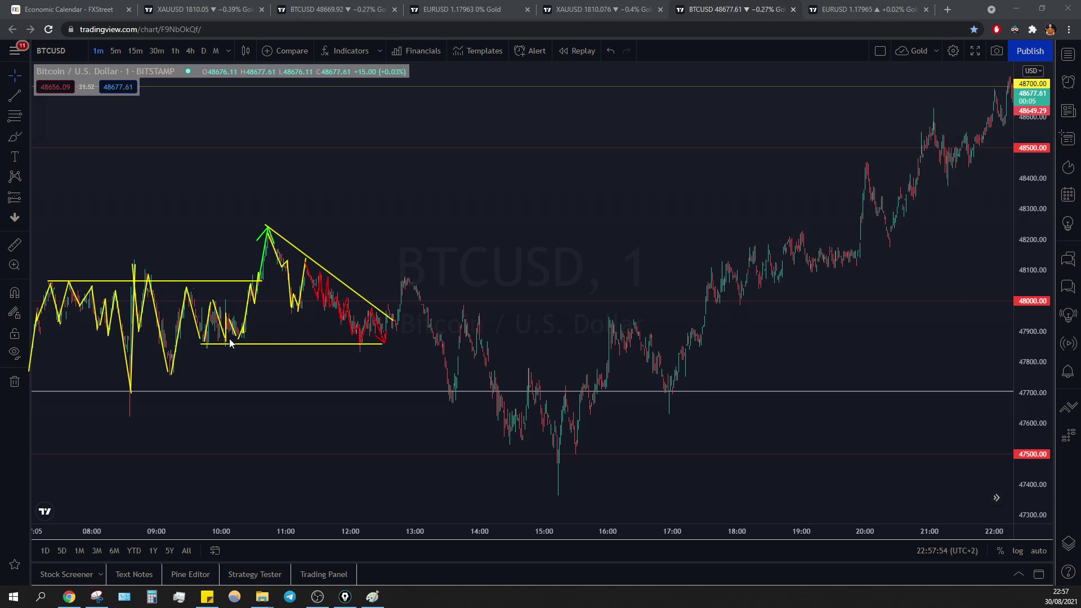
Trace the 12:30 rebound up to a yellow level line at about 48075, and the drop to about 47670 with a red arrow.
{"action": "mouse_move", "coordinate": [385, 342]}
{"action": "left_mouse_down"}
{"action": "mouse_move", "coordinate": [387, 306]}
{"action": "mouse_move", "coordinate": [394, 324]}
{"action": "mouse_move", "coordinate": [409, 278]}
{"action": "mouse_move", "coordinate": [324, 277]}
{"action": "left_mouse_up"}
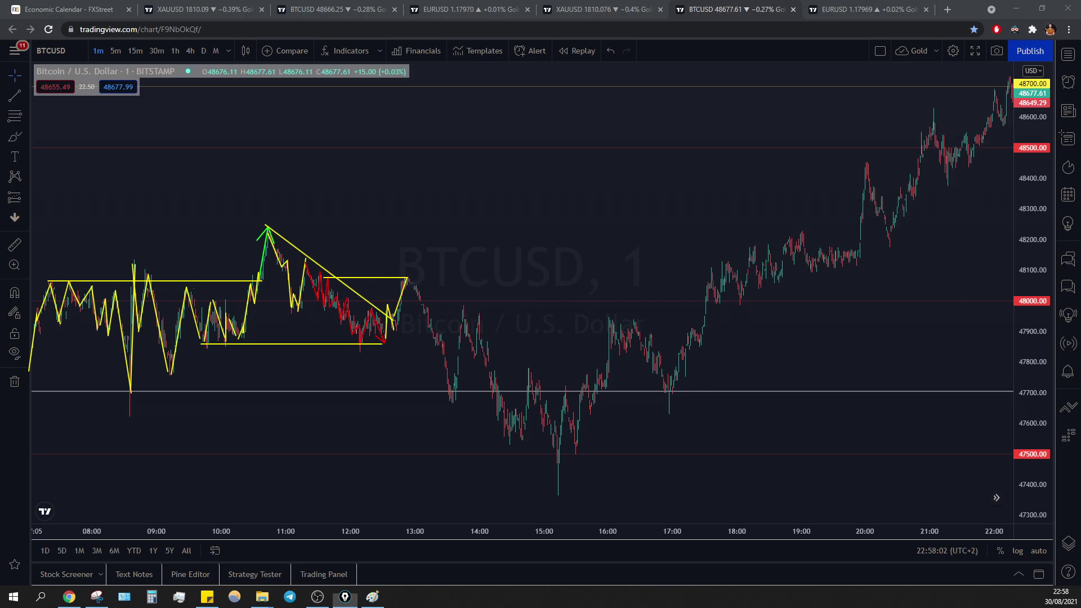
{"action": "left_click", "coordinate": [345, 597]}
{"action": "mouse_move", "coordinate": [409, 278]}
{"action": "left_mouse_down"}
{"action": "mouse_move", "coordinate": [435, 349]}
{"action": "mouse_move", "coordinate": [441, 332]}
{"action": "left_mouse_up"}
{"action": "left_click_drag", "start_coordinate": [449, 393], "coordinate": [456, 401]}
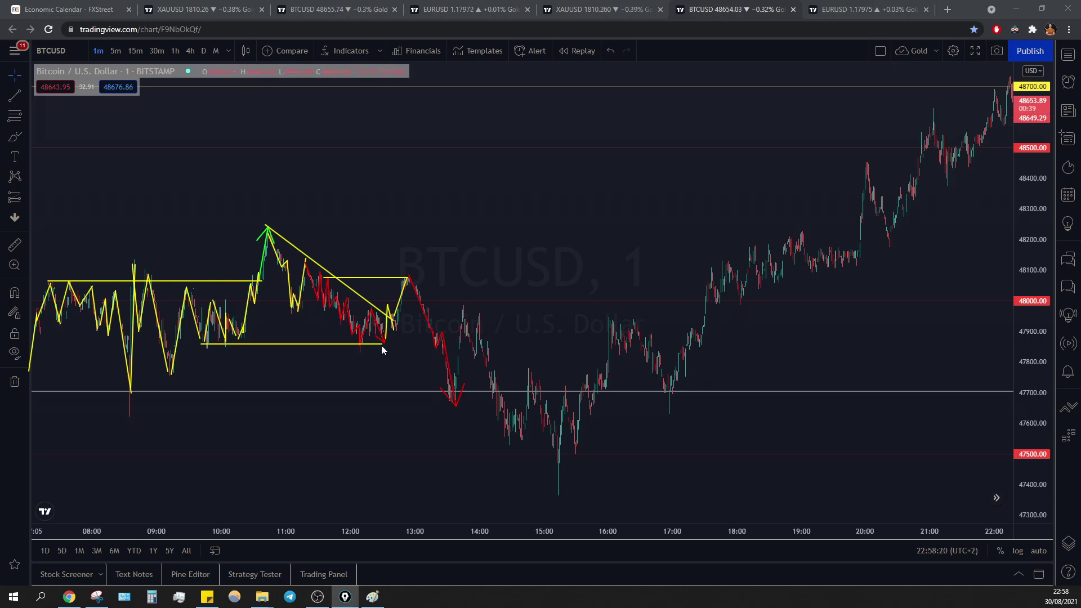
Redraw the yellow support line as a single line at about 47855, running from about 09:45 to 13:20.
{"action": "mouse_move", "coordinate": [380, 346]}
{"action": "left_mouse_down"}
{"action": "mouse_move", "coordinate": [404, 345]}
{"action": "mouse_move", "coordinate": [363, 345]}
{"action": "left_mouse_up"}
{"action": "left_click_drag", "start_coordinate": [436, 349], "coordinate": [391, 345]}
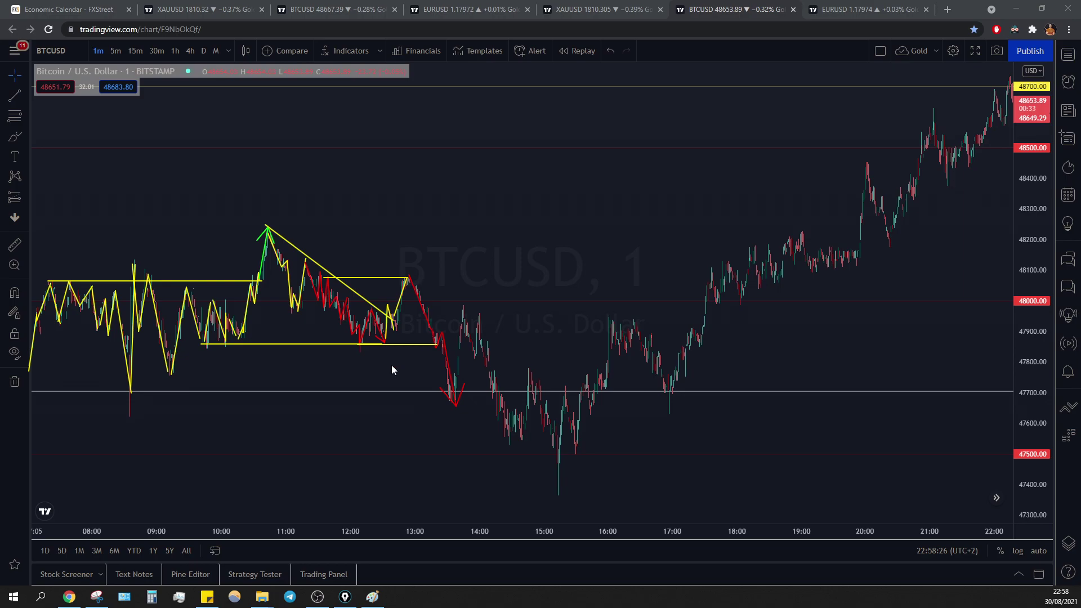
{"action": "key", "text": "ctrl+z"}
{"action": "key", "text": "ctrl+z"}
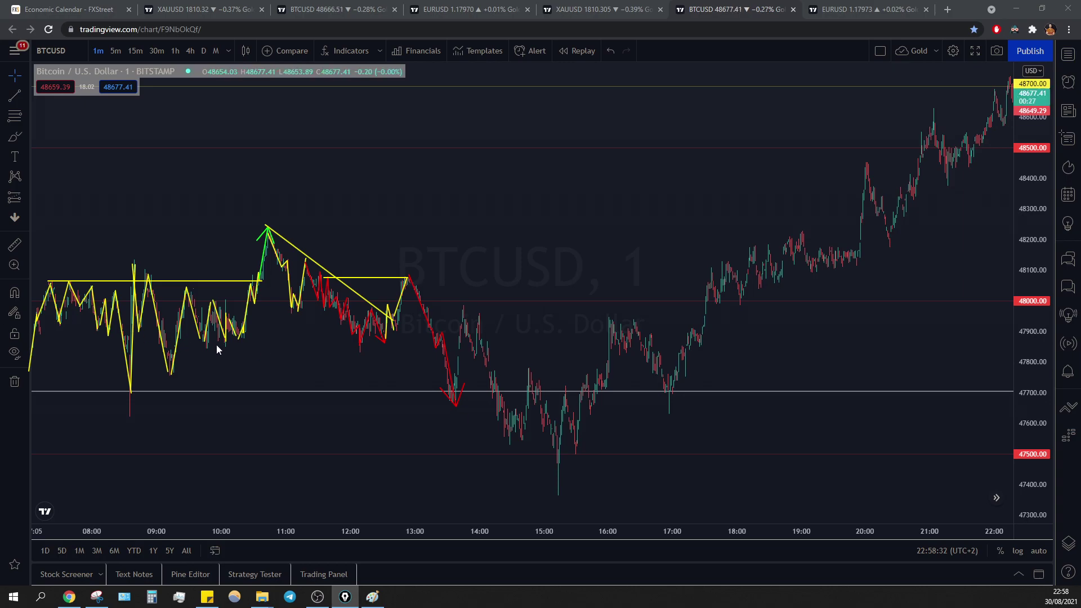
{"action": "key", "text": "ctrl+y"}
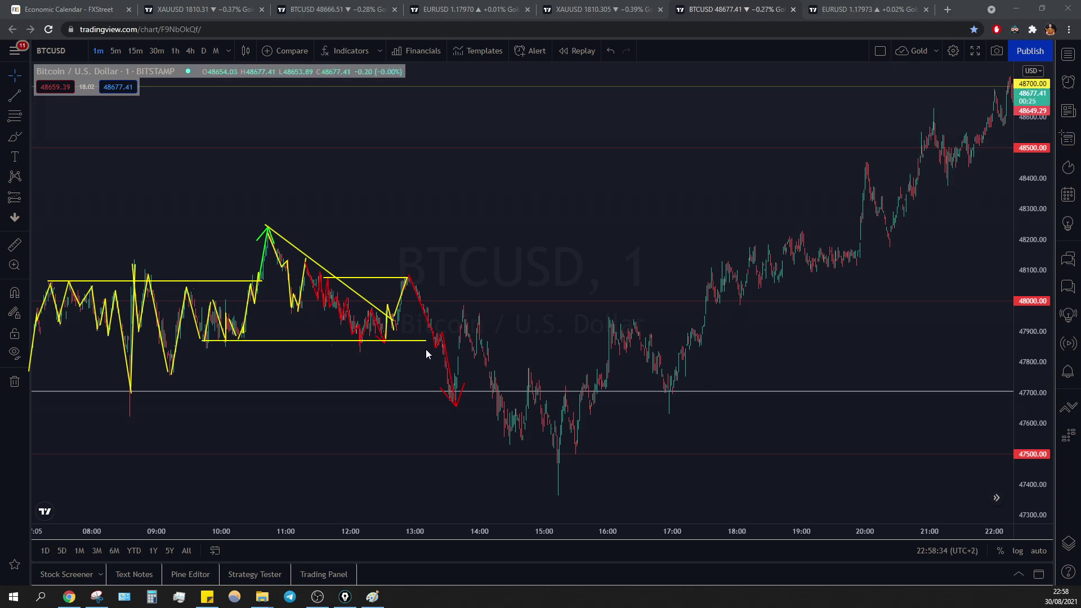
{"action": "key", "text": "ctrl+z"}
{"action": "mouse_move", "coordinate": [205, 344]}
{"action": "left_mouse_down"}
{"action": "mouse_move", "coordinate": [419, 344]}
{"action": "mouse_move", "coordinate": [203, 351]}
{"action": "left_mouse_up"}
{"action": "key", "text": "ctrl+z"}
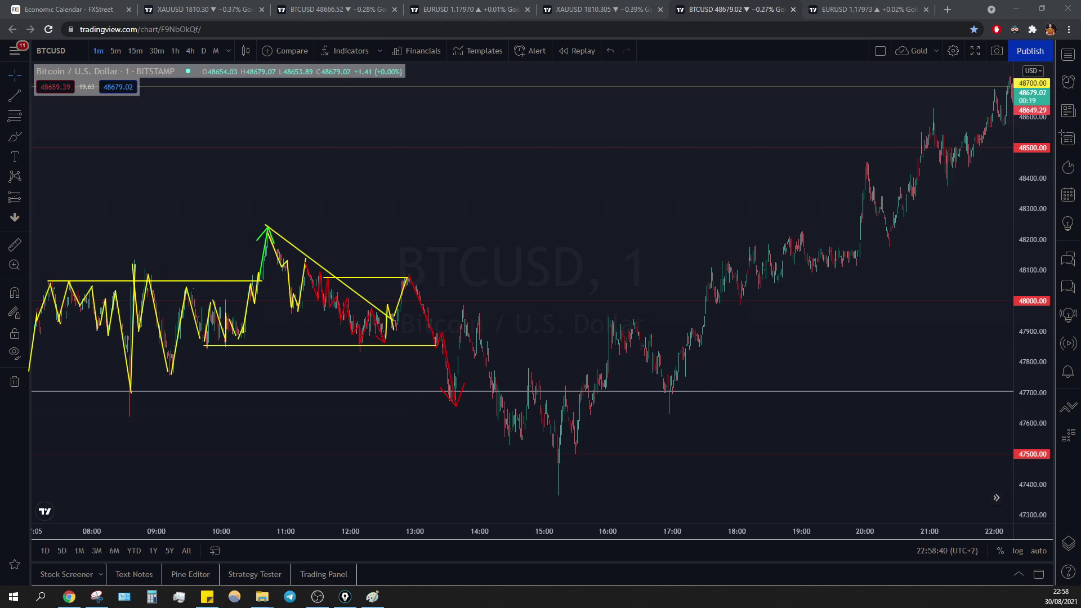
Trace BTCUSD's swings in yellow from about 13:40 to 15:30, ending with the double bottom at the 47500 level.
{"action": "left_click_drag", "start_coordinate": [455, 398], "coordinate": [464, 309]}
{"action": "left_click", "coordinate": [462, 302]}
{"action": "double_click", "coordinate": [477, 309]}
{"action": "mouse_move", "coordinate": [476, 306]}
{"action": "left_mouse_down"}
{"action": "mouse_move", "coordinate": [497, 417]}
{"action": "mouse_move", "coordinate": [505, 408]}
{"action": "mouse_move", "coordinate": [517, 416]}
{"action": "mouse_move", "coordinate": [529, 373]}
{"action": "left_mouse_up"}
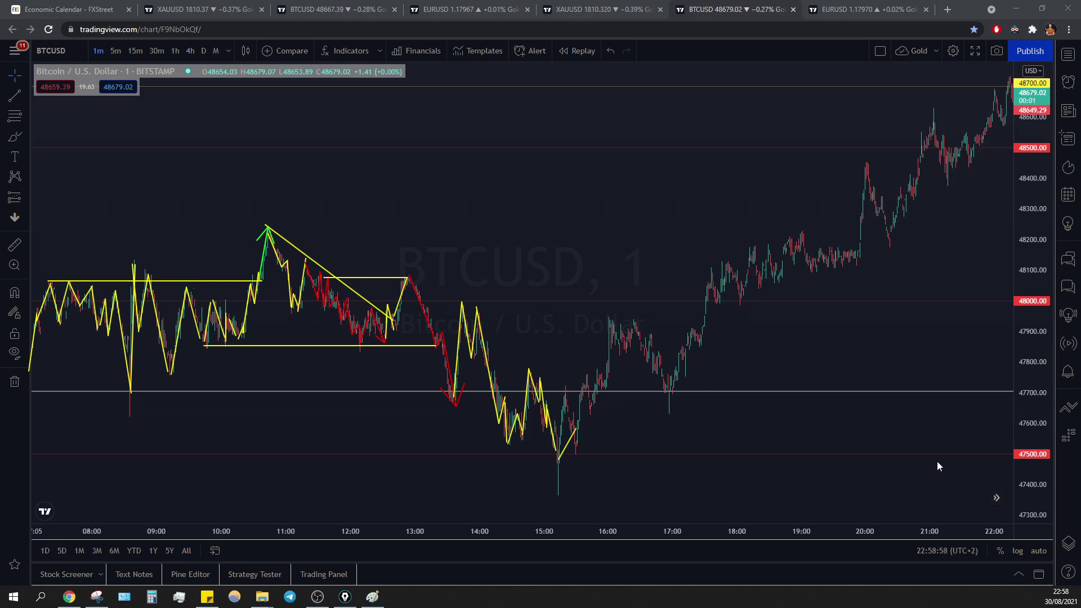
{"action": "left_click_drag", "start_coordinate": [937, 461], "coordinate": [1027, 462]}
{"action": "key", "text": "ctrl+z"}
{"action": "mouse_move", "coordinate": [557, 455]}
{"action": "left_mouse_down"}
{"action": "mouse_move", "coordinate": [566, 392]}
{"action": "mouse_move", "coordinate": [575, 444]}
{"action": "left_mouse_up"}
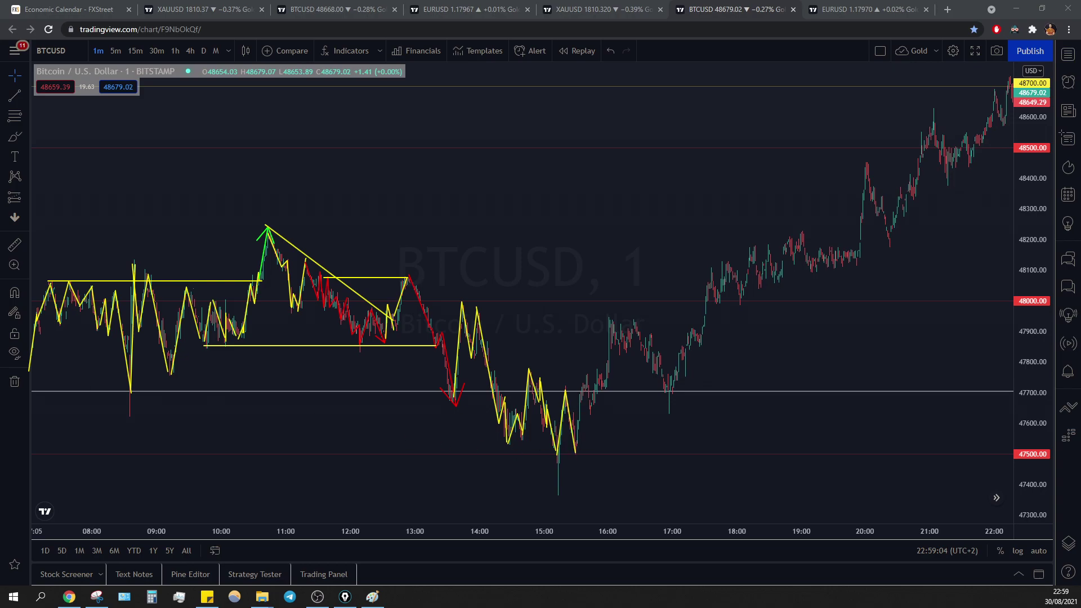
Add the yellow label "DB AT PPL" just below the double bottom at 47500.
{"action": "left_click", "coordinate": [166, 198]}
{"action": "type", "text": "DB AT PPL"}
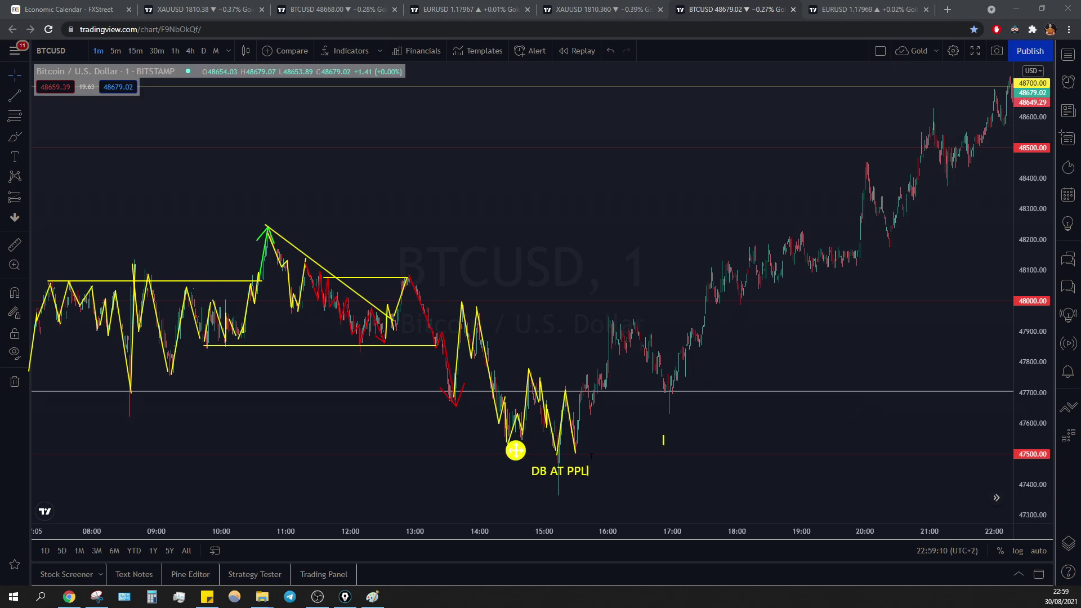
{"action": "left_click_drag", "start_coordinate": [511, 455], "coordinate": [542, 454]}
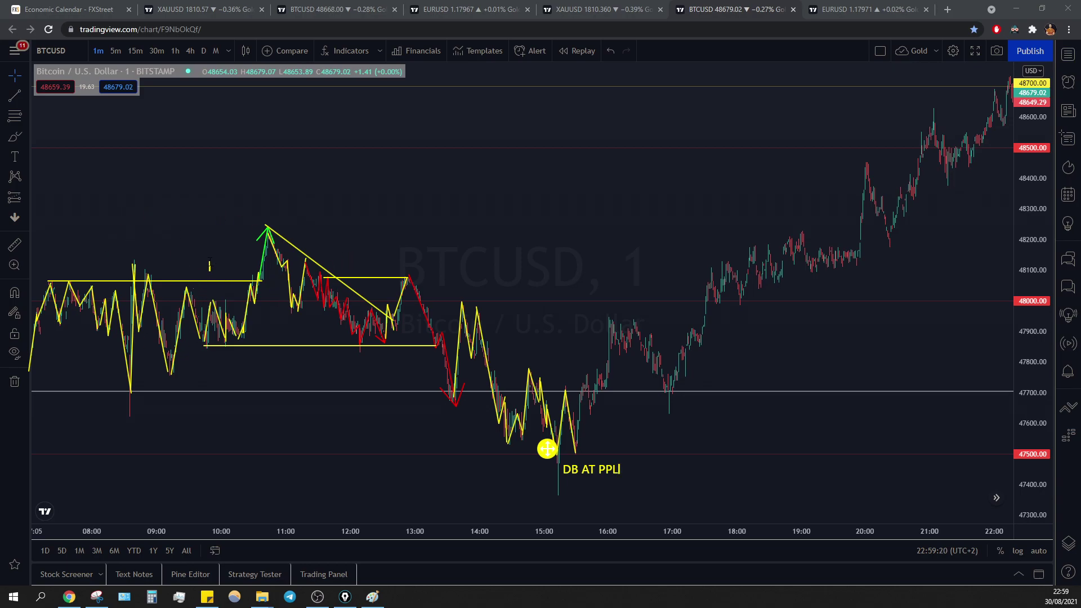
Add the yellow label "REACTIONS AT PPL 48K" above the morning swings between 08:00 and 10:00.
{"action": "left_click", "coordinate": [199, 265]}
{"action": "left_click", "coordinate": [85, 257]}
{"action": "type", "text": "REACTIONS AT"}
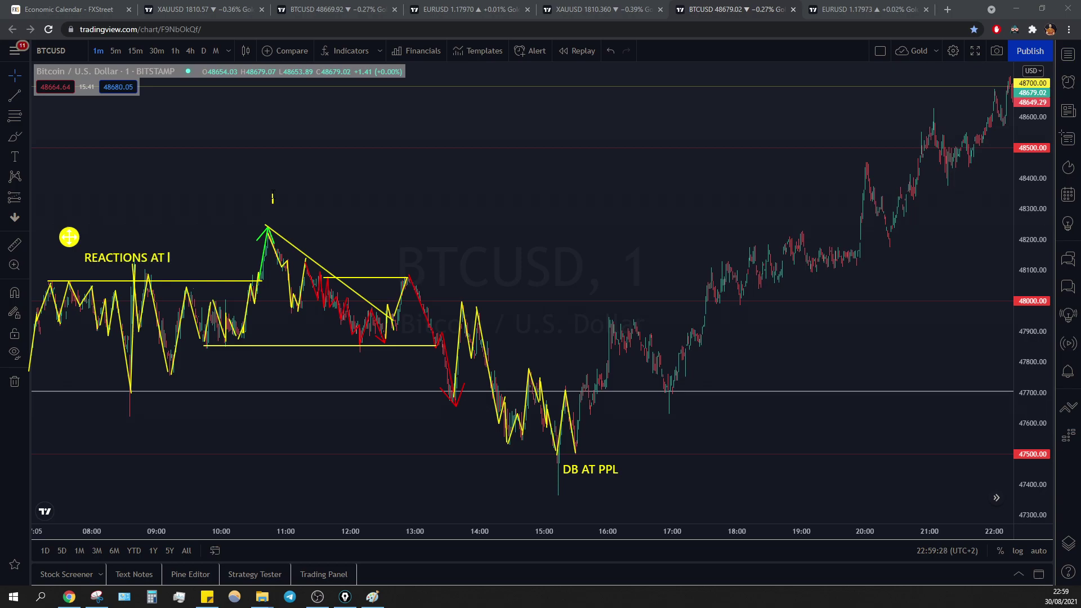
{"action": "type", "text": " PPL"}
{"action": "left_click_drag", "start_coordinate": [72, 242], "coordinate": [60, 241]}
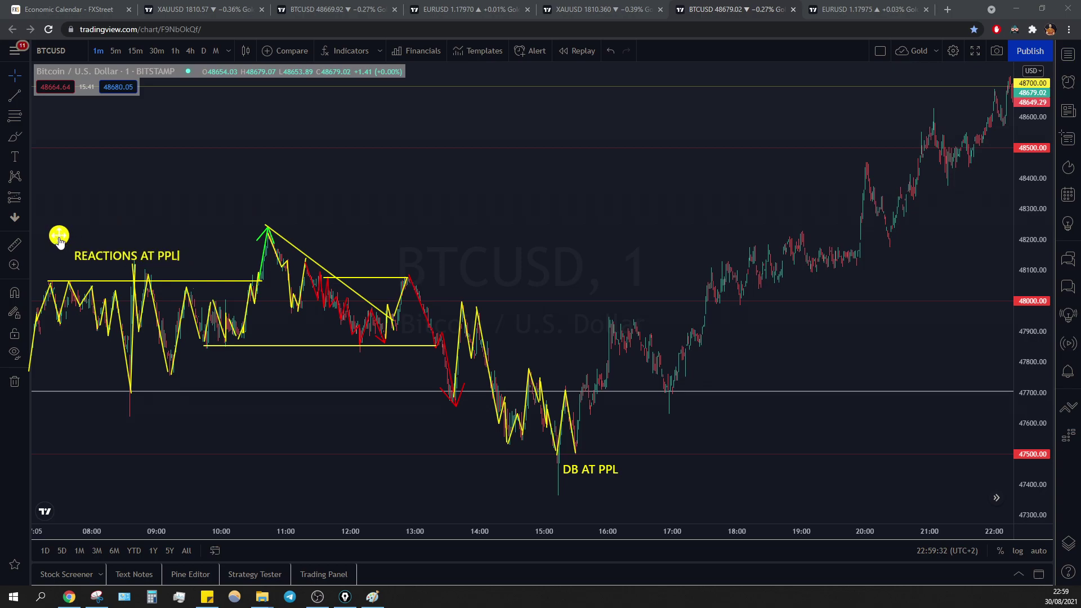
{"action": "type", "text": "48K"}
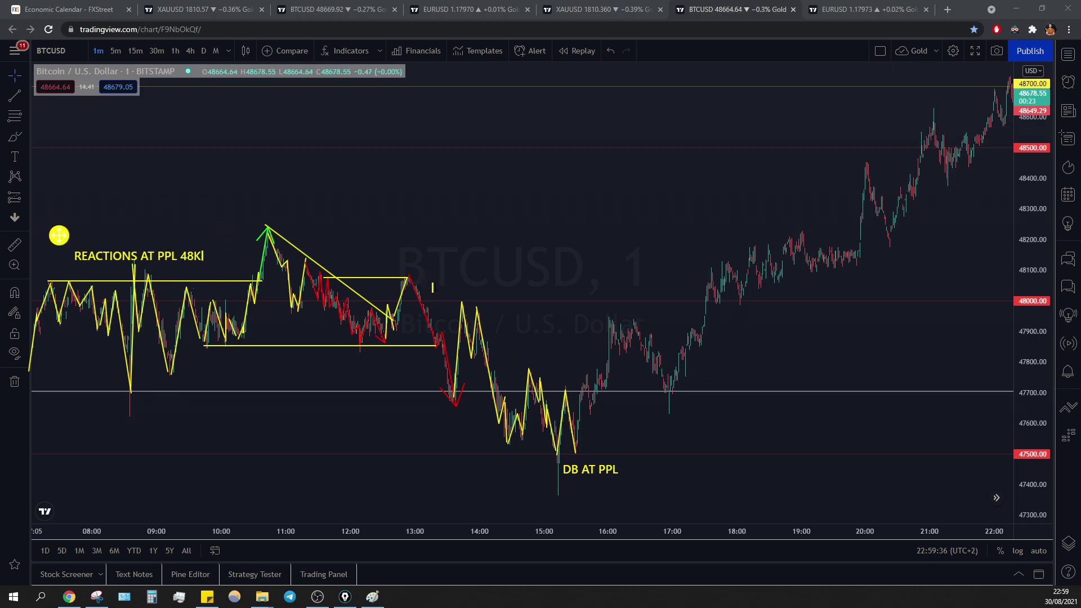
Add the yellow label "REJECTION AT 48K" above the swing highs around 14:00.
{"action": "left_click", "coordinate": [471, 280]}
{"action": "type", "text": "REJECTIONG"}
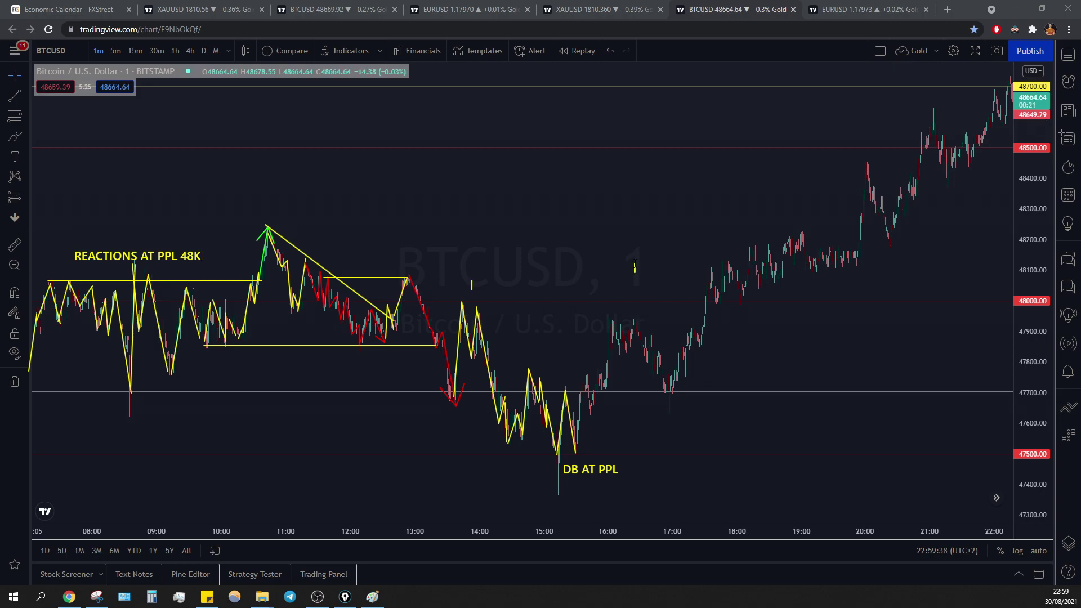
{"action": "key", "text": "BackSpace"}
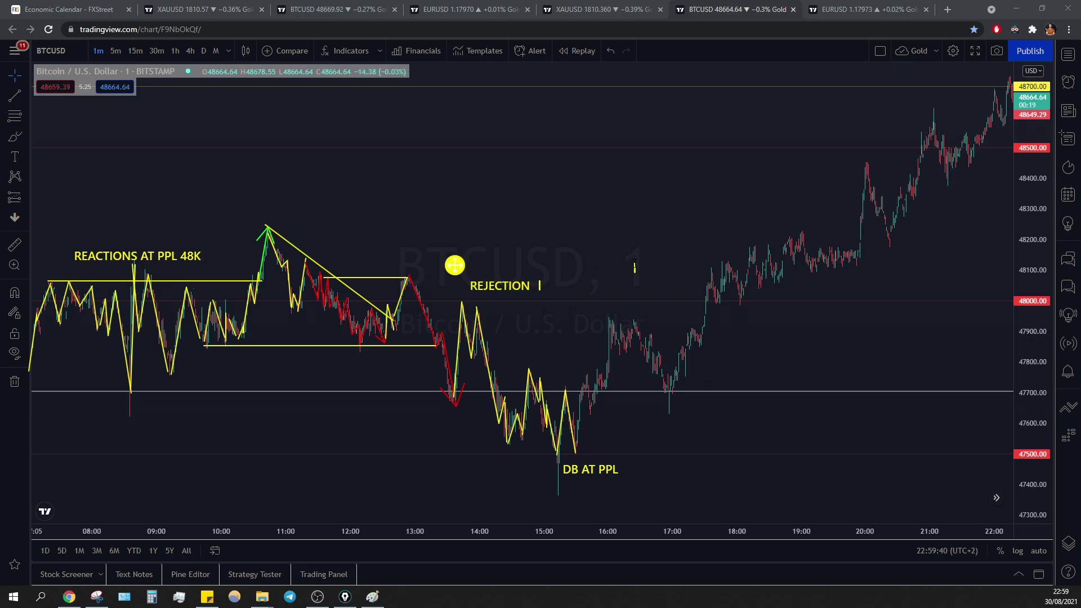
{"action": "type", "text": "AT 48K"}
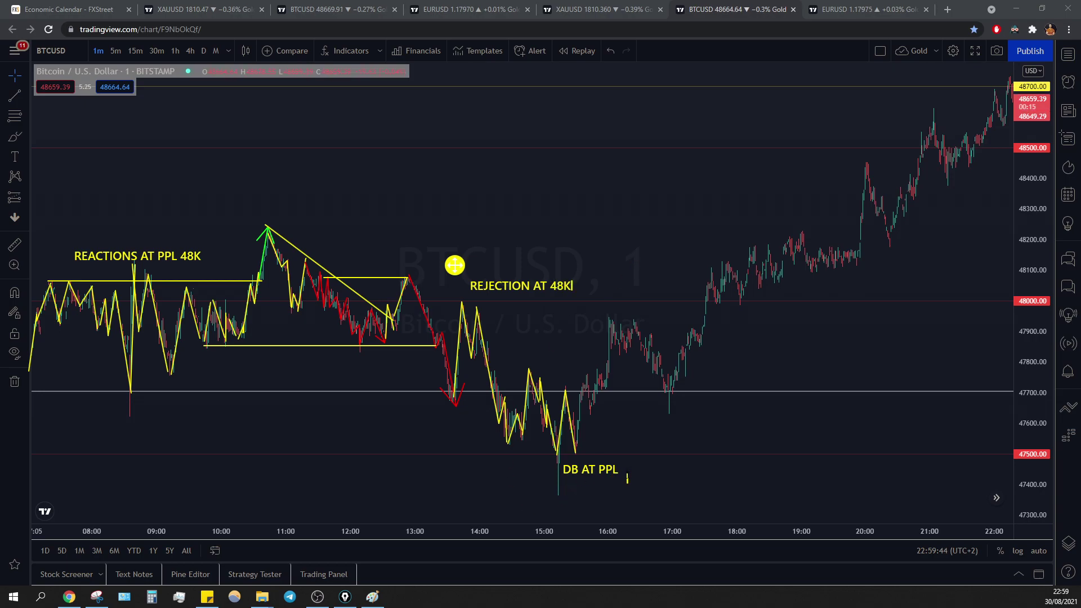
Extend the double-bottom label by adding "47.5K" after "DB AT PPL".
{"action": "left_click", "coordinate": [624, 470]}
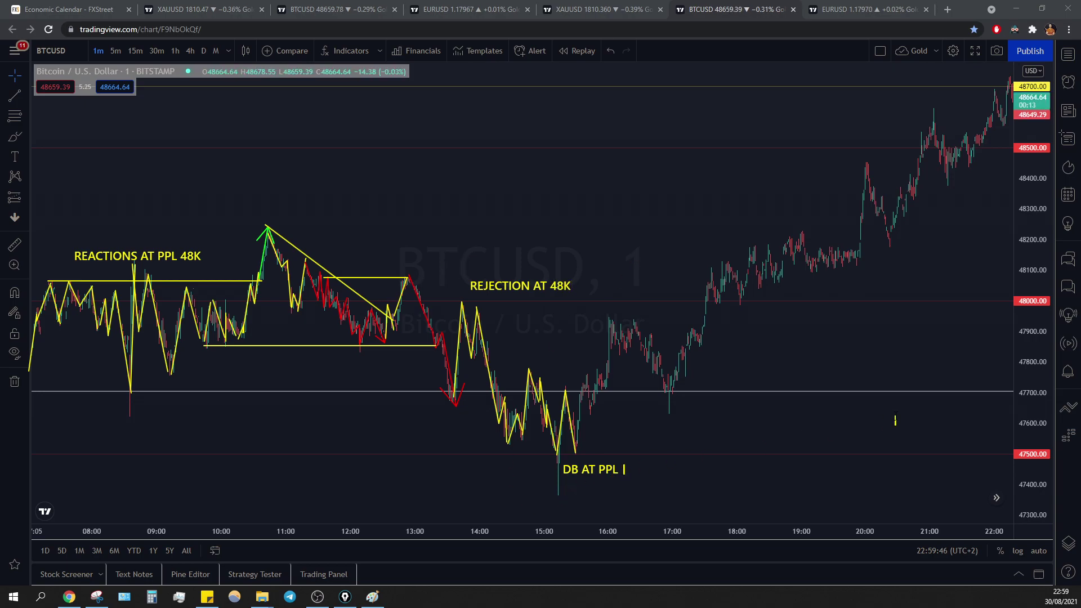
{"action": "type", "text": "47.5L"}
{"action": "key", "text": "BackSpace"}
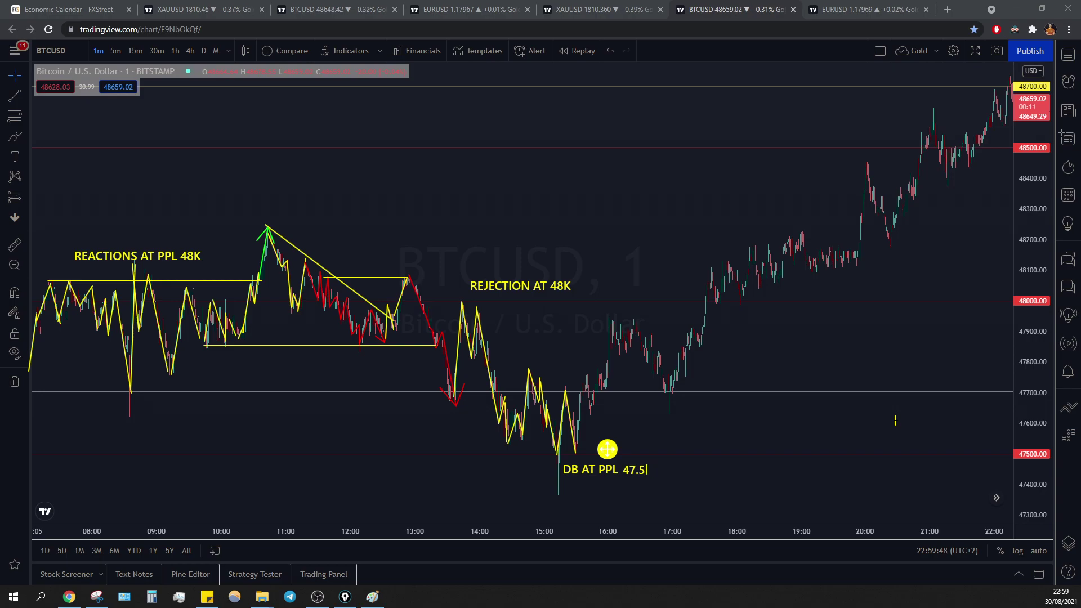
{"action": "type", "text": "K"}
{"action": "key", "text": "Escape"}
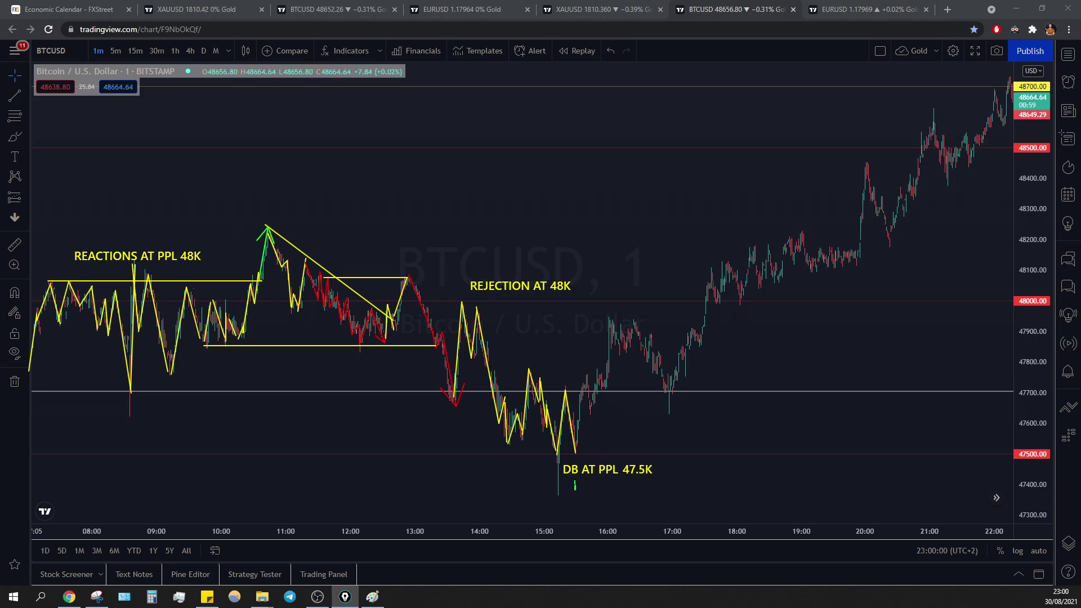
Add the green label "HRHR ENTRY" beside the second low of the double bottom.
{"action": "left_click", "coordinate": [588, 447]}
{"action": "type", "text": "HRHR ENTRY"}
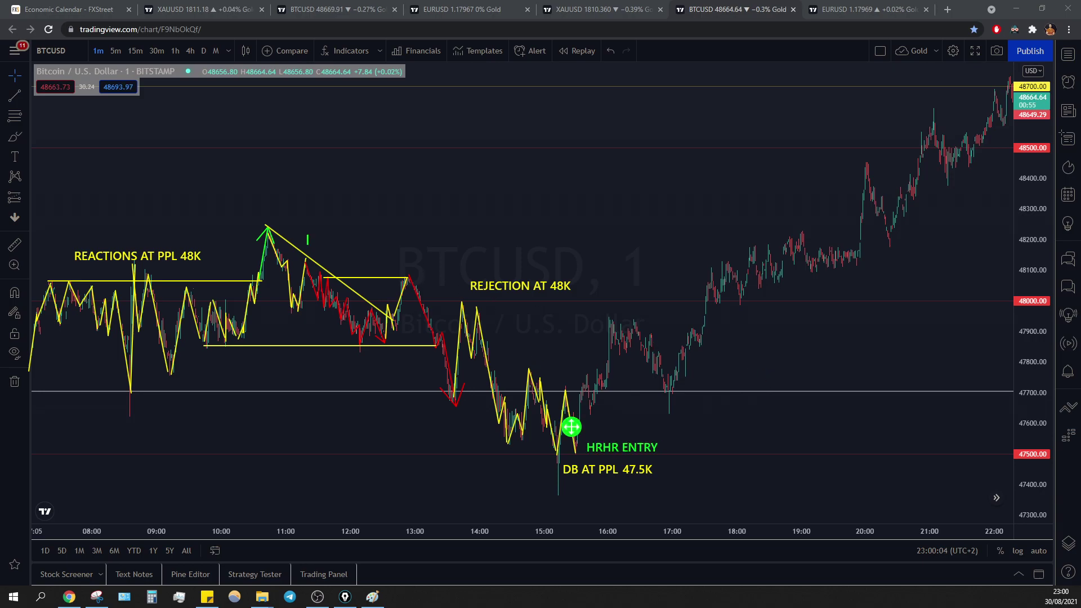
{"action": "key", "text": "Escape"}
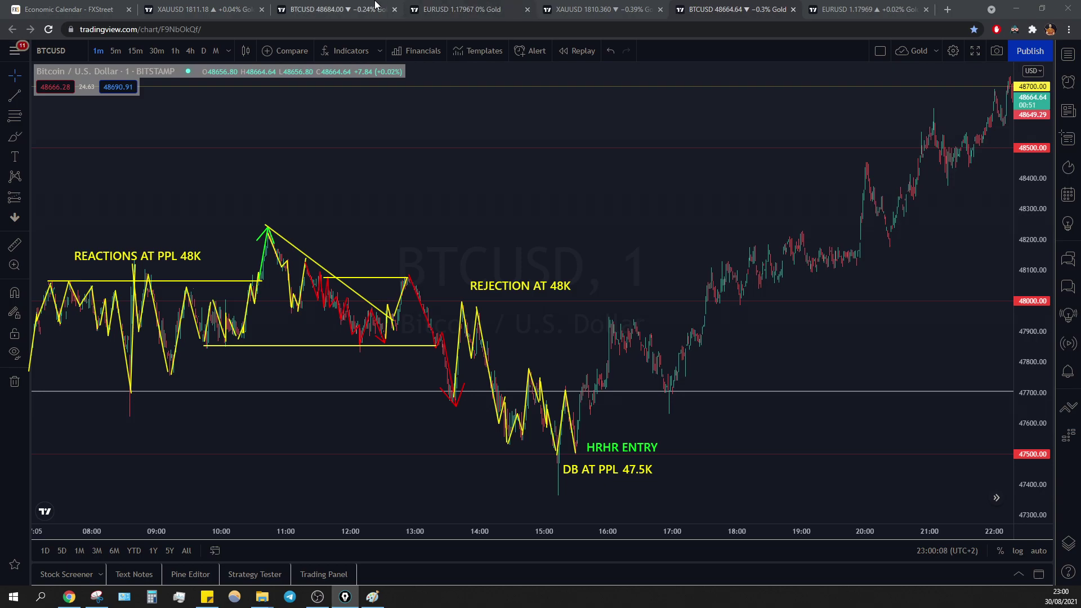
Check the counter-trend buy notes on the 1-hour BTCUSD chart, and return to the 1-minute chart.
{"action": "left_click", "coordinate": [337, 9]}
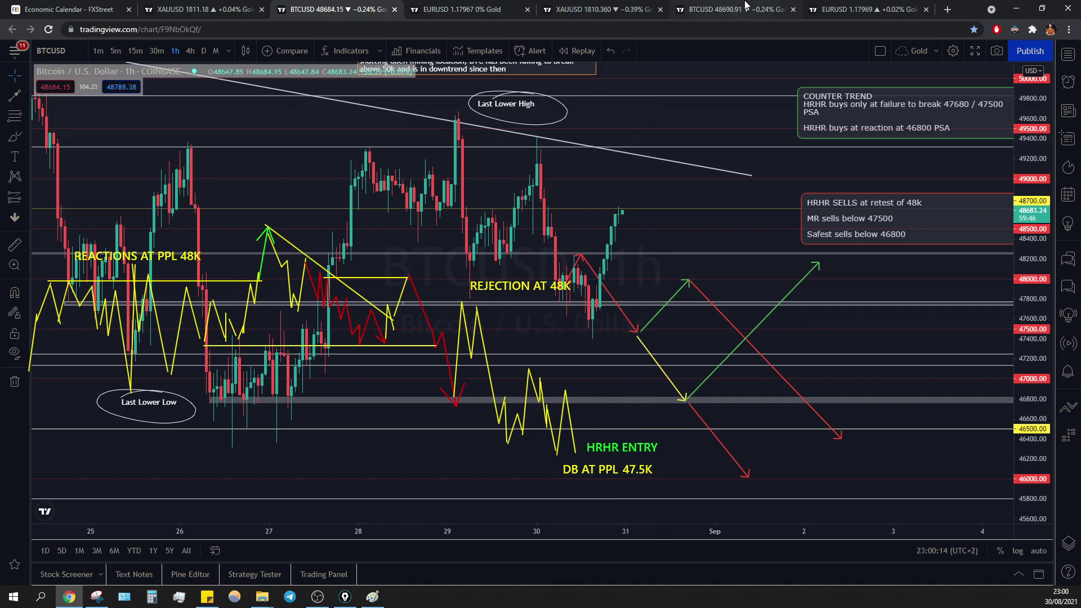
{"action": "left_click", "coordinate": [704, 6]}
{"action": "left_click", "coordinate": [358, 6]}
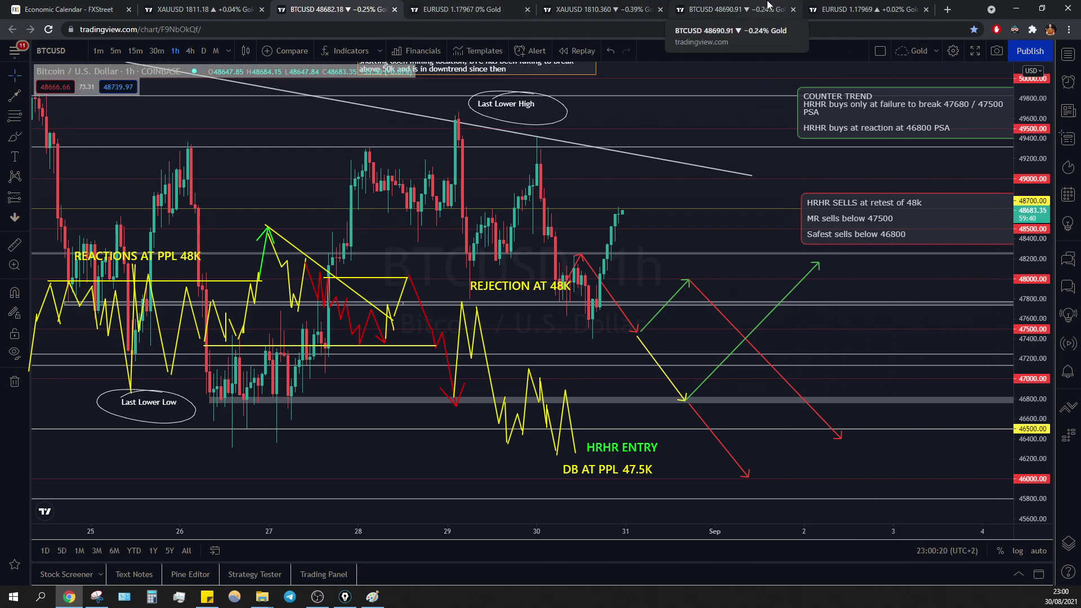
{"action": "left_click", "coordinate": [703, 7]}
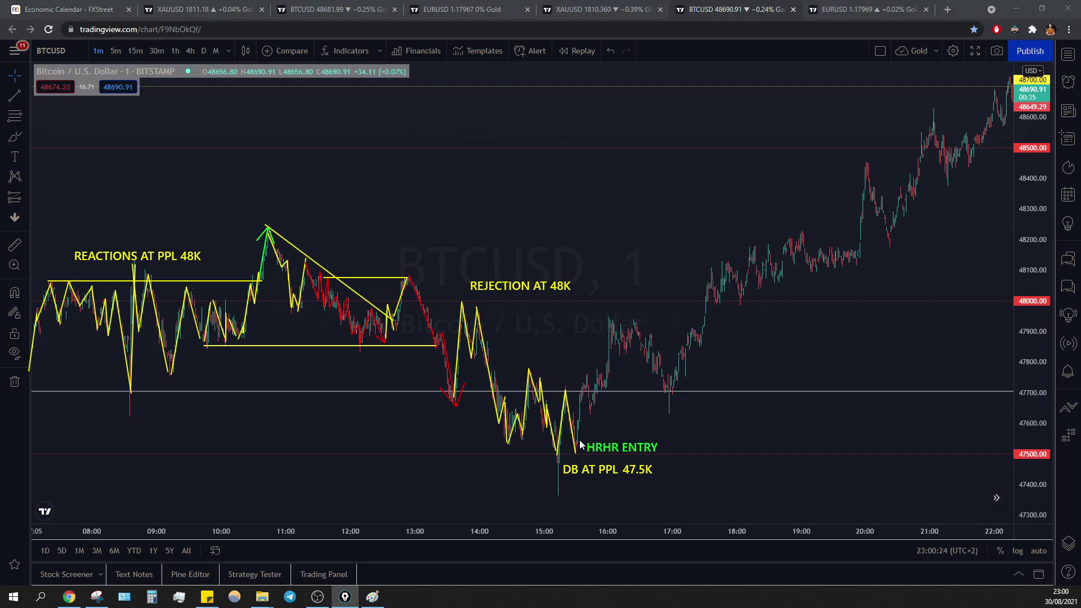
Trace the climb from 47500 to about 15:55 in green, and label the retest of the 47700 line "SAFER ENTRY B&R OF PSA".
{"action": "mouse_move", "coordinate": [576, 451]}
{"action": "left_mouse_down"}
{"action": "mouse_move", "coordinate": [587, 375]}
{"action": "mouse_move", "coordinate": [590, 402]}
{"action": "mouse_move", "coordinate": [597, 370]}
{"action": "mouse_move", "coordinate": [605, 386]}
{"action": "left_mouse_up"}
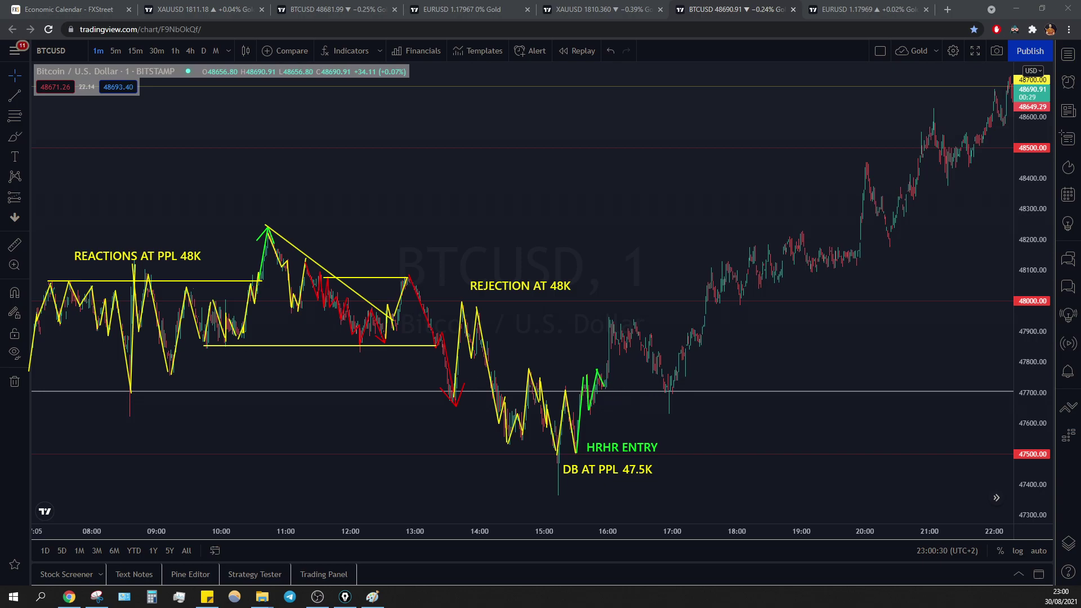
{"action": "left_click", "coordinate": [474, 277]}
{"action": "left_click", "coordinate": [729, 340]}
{"action": "type", "text": "SAFER ENTRY"}
{"action": "type", "text": "B7"}
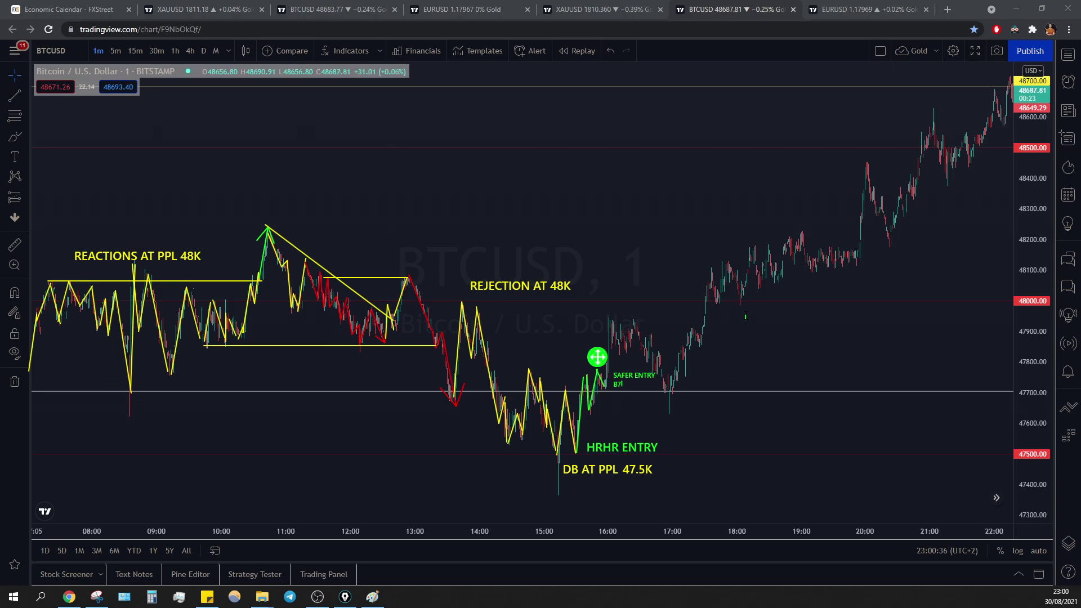
{"action": "key", "text": "BackSpace"}
{"action": "type", "text": "&R OF PSA"}
{"action": "left_click_drag", "start_coordinate": [597, 357], "coordinate": [591, 374]}
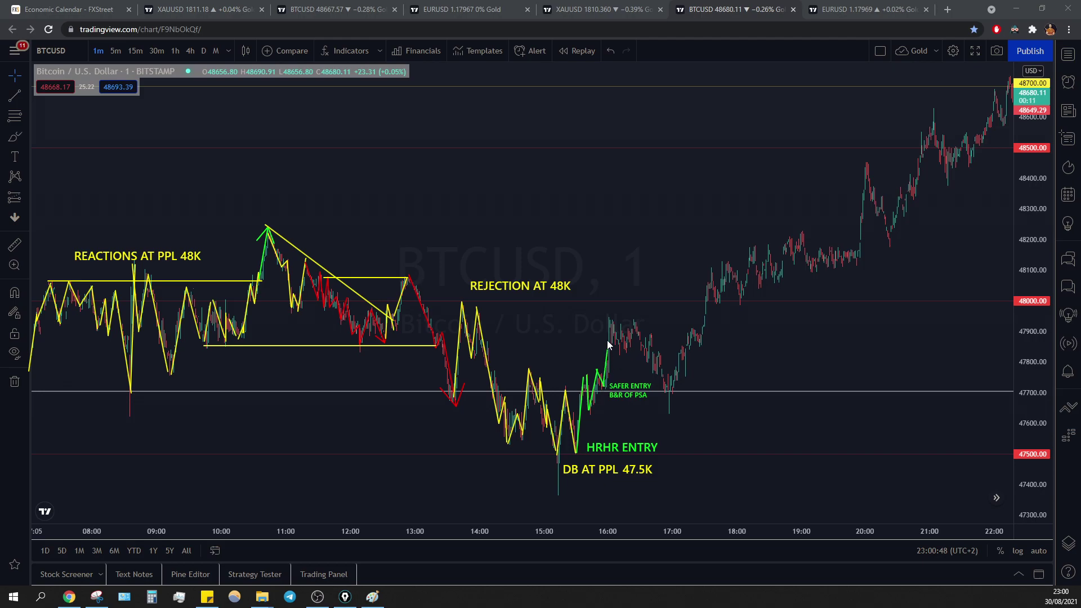
Trace the rise to about 47950 and the fall back to about 47640 near 17:00 in green.
{"action": "left_click_drag", "start_coordinate": [607, 341], "coordinate": [611, 321]}
{"action": "key", "text": "ctrl+z"}
{"action": "left_click", "coordinate": [606, 386]}
{"action": "mouse_move", "coordinate": [637, 329]}
{"action": "left_mouse_down"}
{"action": "mouse_move", "coordinate": [649, 360]}
{"action": "mouse_move", "coordinate": [651, 334]}
{"action": "mouse_move", "coordinate": [670, 383]}
{"action": "left_mouse_up"}
{"action": "double_click", "coordinate": [664, 390]}
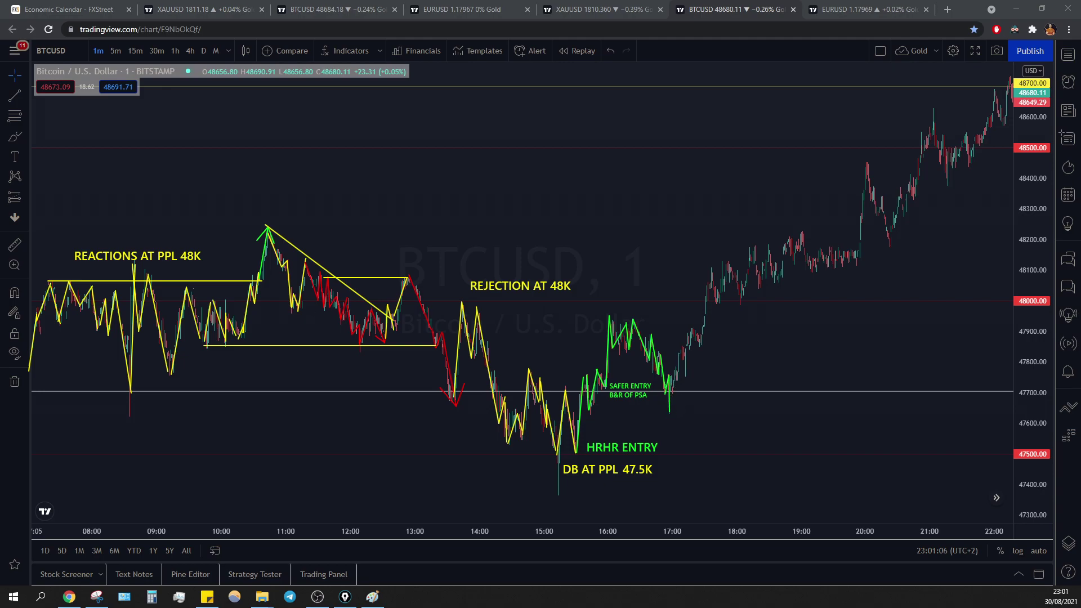
Mark the low near 17:00 with a yellow horizontal line at about 47620, and trace the rise to about 48100 in green.
{"action": "key", "text": "ctrl+shift+2"}
{"action": "left_click_drag", "start_coordinate": [667, 414], "coordinate": [597, 417]}
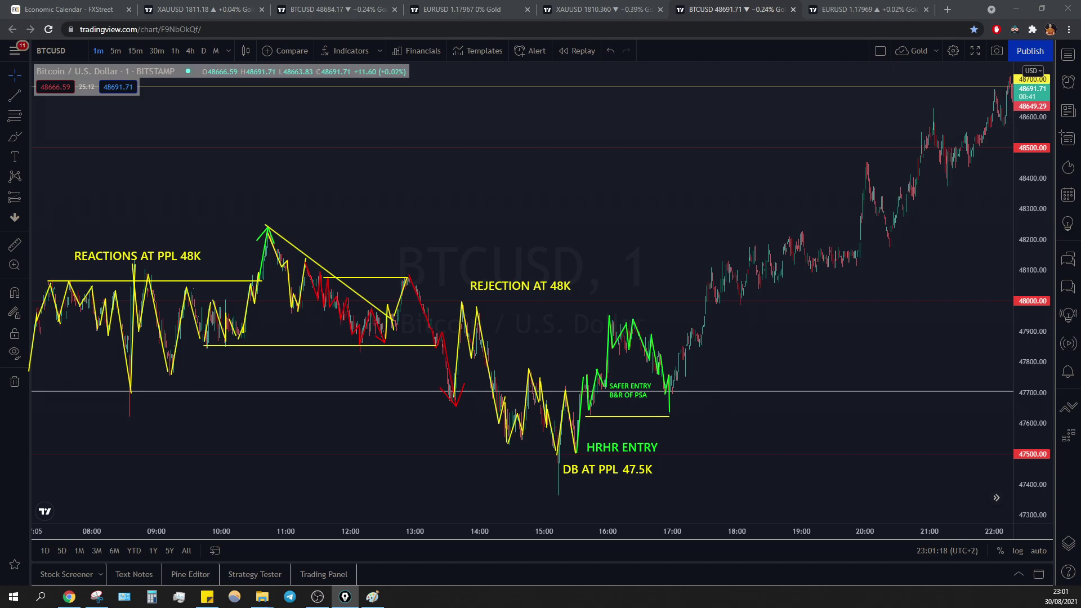
{"action": "mouse_move", "coordinate": [668, 414]}
{"action": "left_mouse_down"}
{"action": "mouse_move", "coordinate": [675, 369]}
{"action": "mouse_move", "coordinate": [681, 386]}
{"action": "left_mouse_up"}
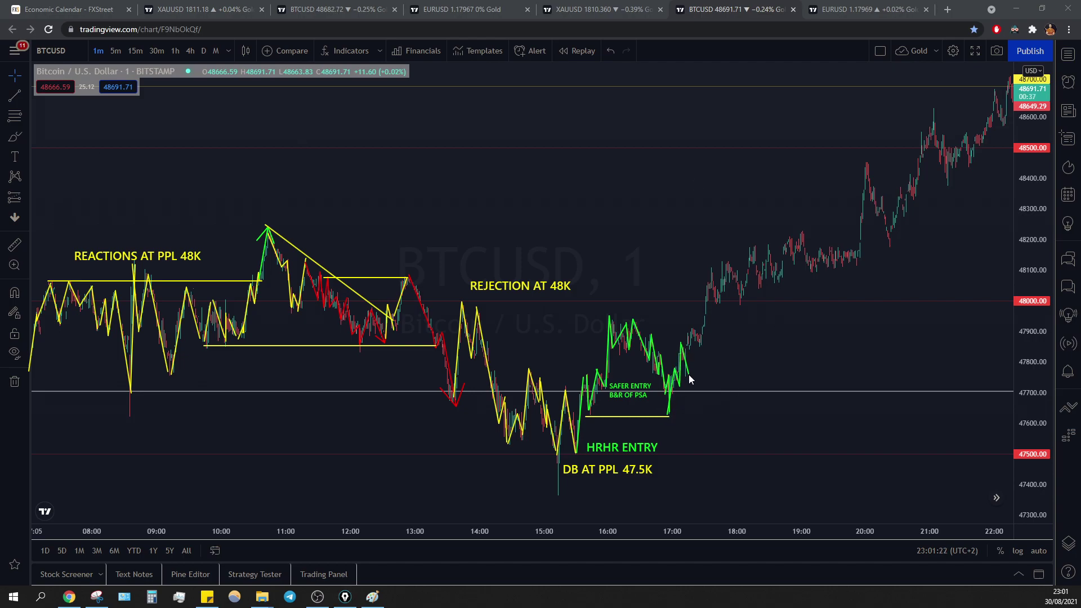
{"action": "left_click", "coordinate": [693, 330]}
{"action": "left_click", "coordinate": [700, 343]}
{"action": "double_click", "coordinate": [713, 271]}
Add the green label "2ND ENTRY" beside the pullback after 17:00, and "SAFER ENTRY ABOVE PPL" beside the break above 48000.
{"action": "type", "text": "2ND ENTRY"}
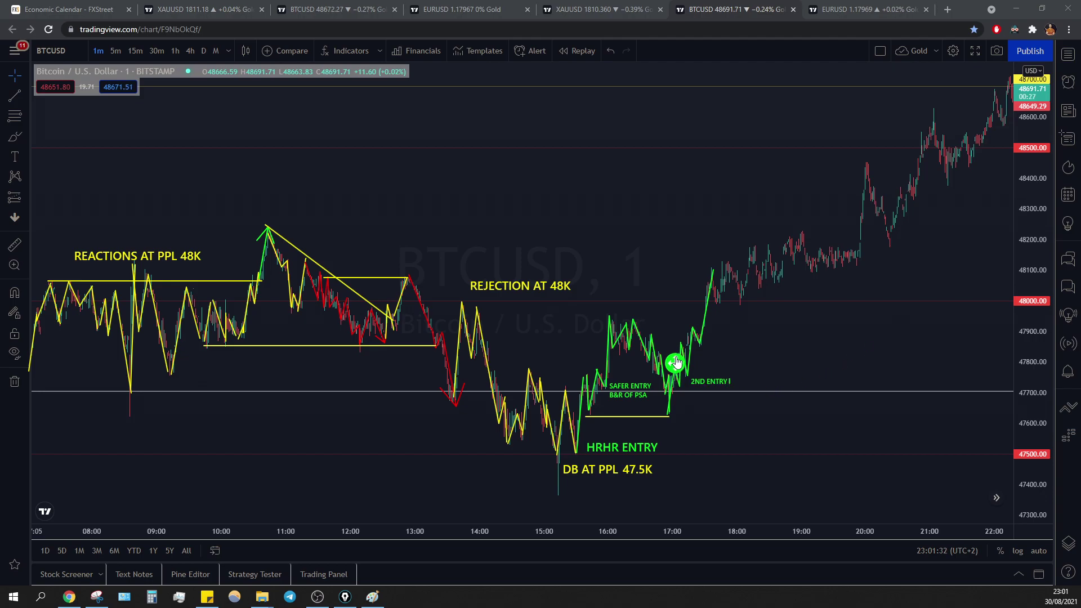
{"action": "left_click", "coordinate": [653, 279]}
{"action": "type", "text": "SAF"}
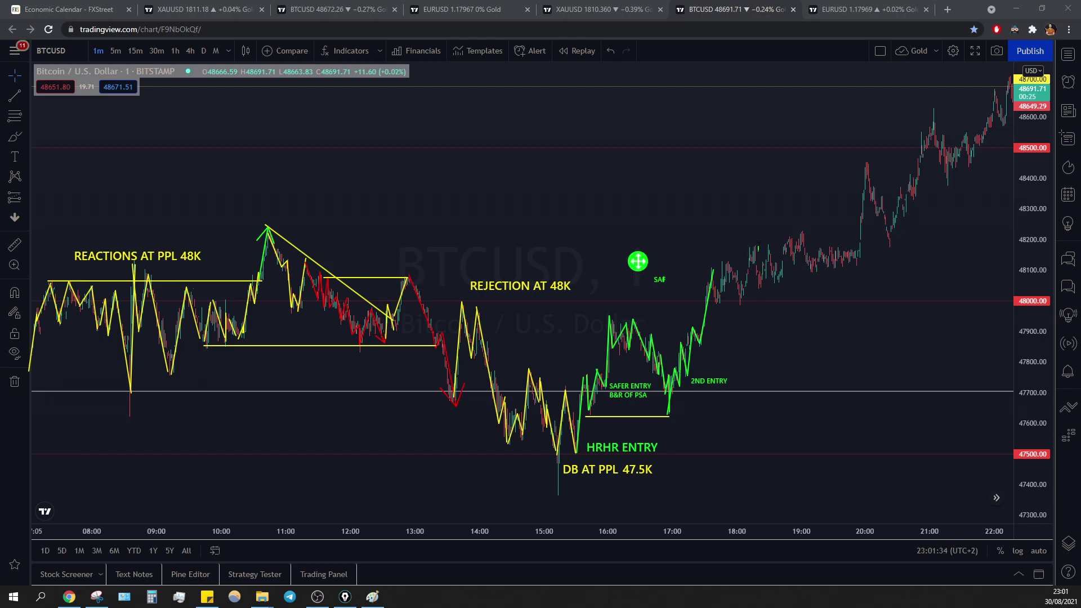
{"action": "type", "text": "ER ENTRY ABOVE PPL"}
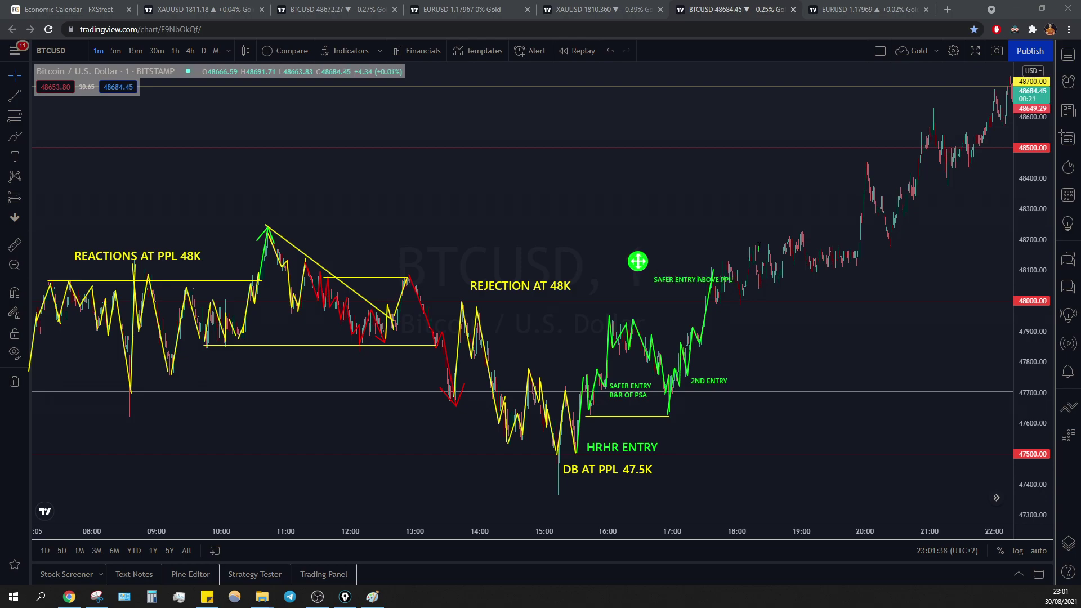
{"action": "key", "text": "Return"}
{"action": "key", "text": "Escape"}
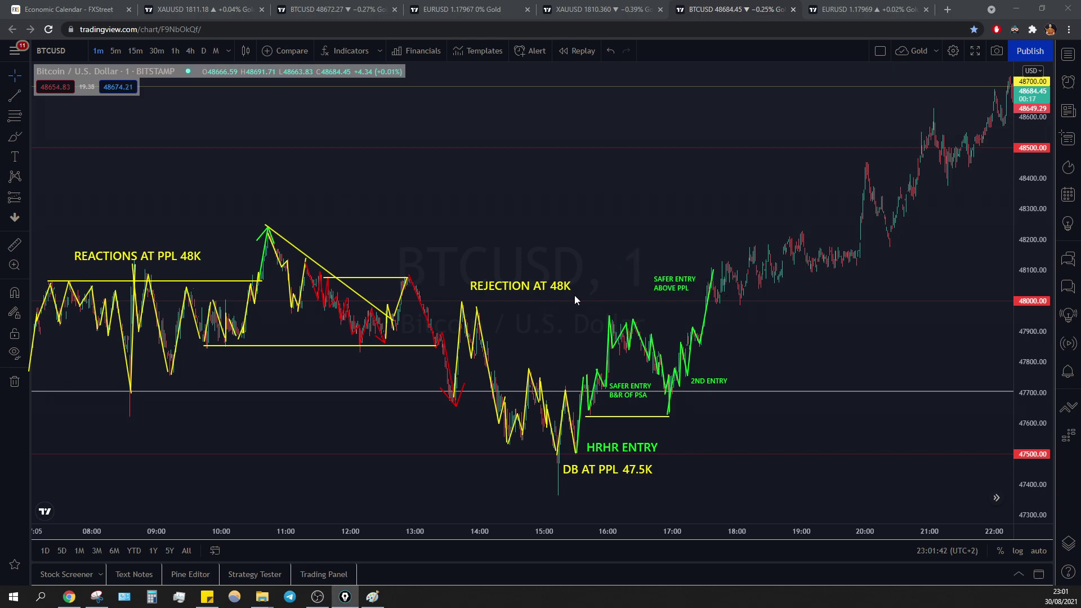
Trace the climb from about 48100 in green, ending with an arrow at the 48700 line near 22:00.
{"action": "mouse_move", "coordinate": [710, 271]}
{"action": "left_mouse_down"}
{"action": "mouse_move", "coordinate": [718, 305]}
{"action": "mouse_move", "coordinate": [752, 246]}
{"action": "mouse_move", "coordinate": [781, 277]}
{"action": "mouse_move", "coordinate": [801, 232]}
{"action": "mouse_move", "coordinate": [812, 275]}
{"action": "mouse_move", "coordinate": [826, 246]}
{"action": "mouse_move", "coordinate": [856, 262]}
{"action": "mouse_move", "coordinate": [867, 163]}
{"action": "mouse_move", "coordinate": [892, 241]}
{"action": "mouse_move", "coordinate": [893, 190]}
{"action": "mouse_move", "coordinate": [905, 209]}
{"action": "mouse_move", "coordinate": [934, 112]}
{"action": "left_mouse_up"}
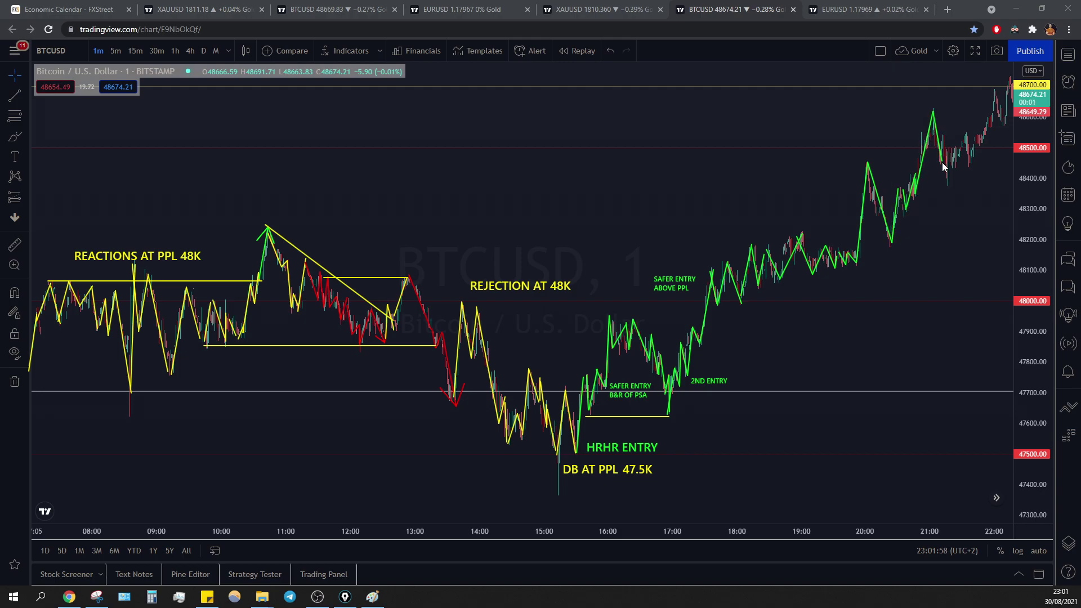
{"action": "mouse_move", "coordinate": [946, 174]}
{"action": "left_mouse_down"}
{"action": "mouse_move", "coordinate": [963, 147]}
{"action": "mouse_move", "coordinate": [969, 164]}
{"action": "mouse_move", "coordinate": [978, 141]}
{"action": "left_mouse_up"}
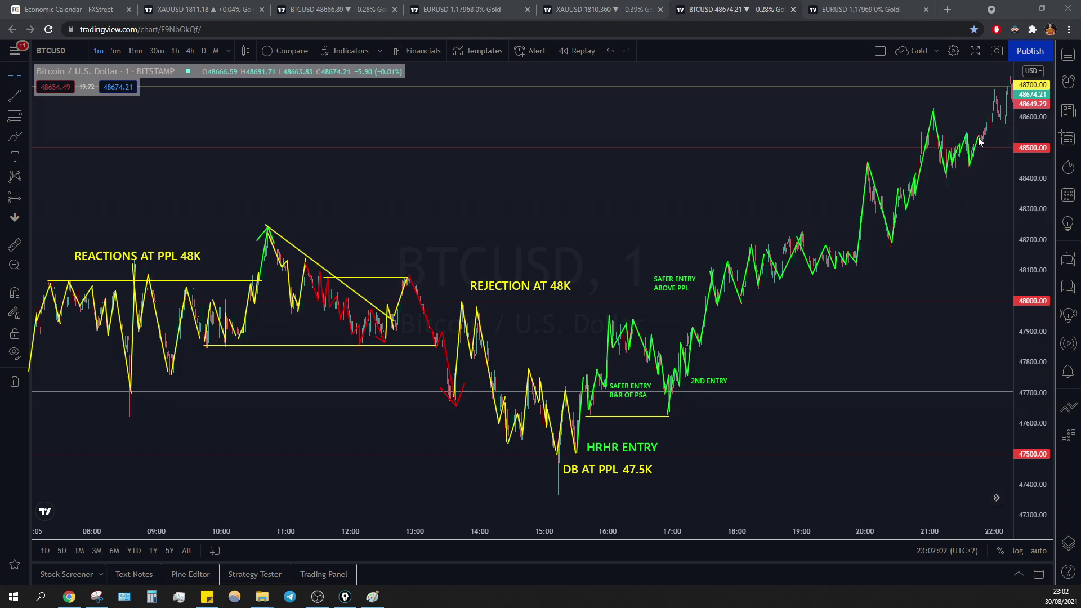
{"action": "key", "text": "ctrl+z"}
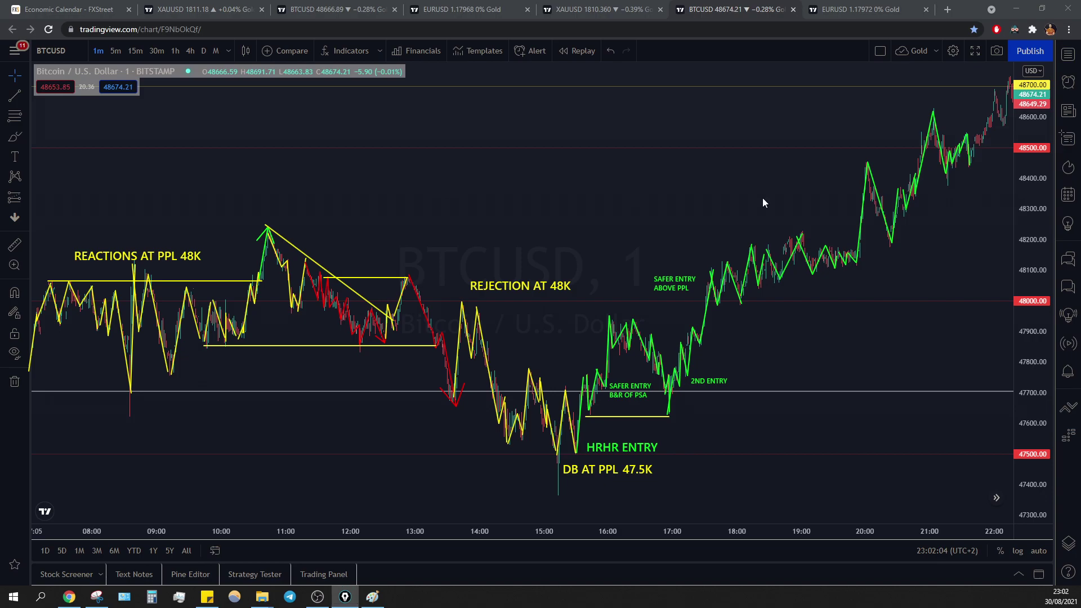
{"action": "left_click_drag", "start_coordinate": [970, 164], "coordinate": [993, 86]}
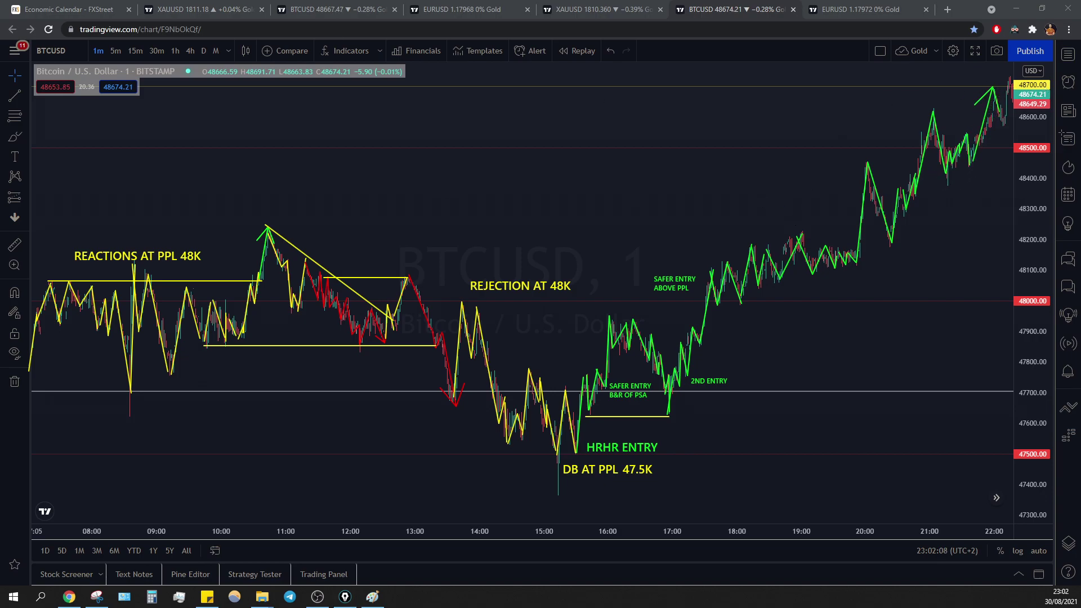
Measure the price move from the 48000 level up to the 48700 line.
{"action": "left_click", "coordinate": [14, 246]}
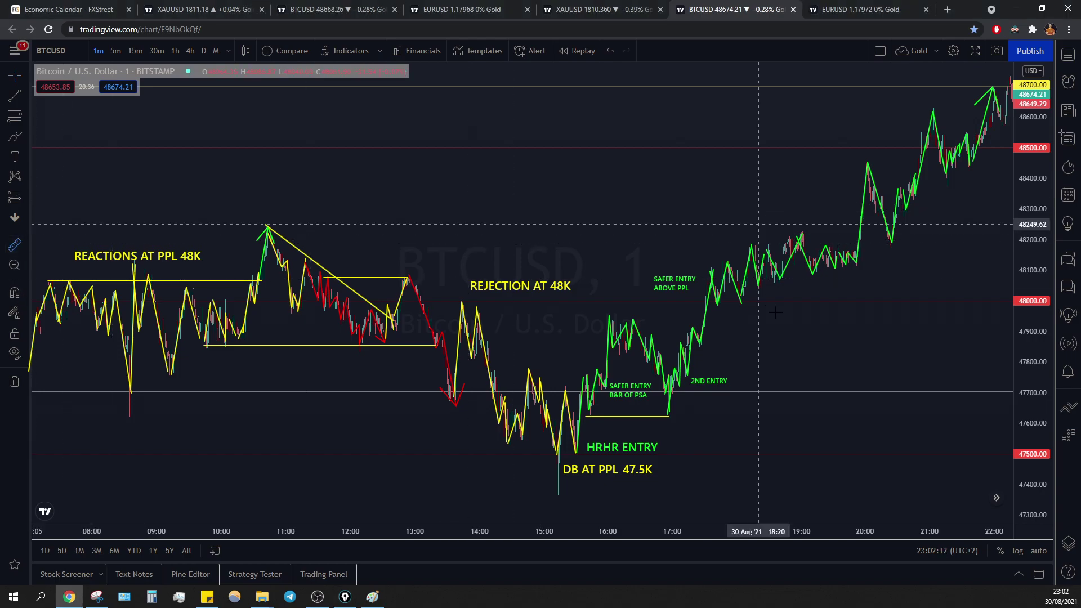
{"action": "left_click", "coordinate": [943, 299]}
{"action": "left_click", "coordinate": [978, 92]}
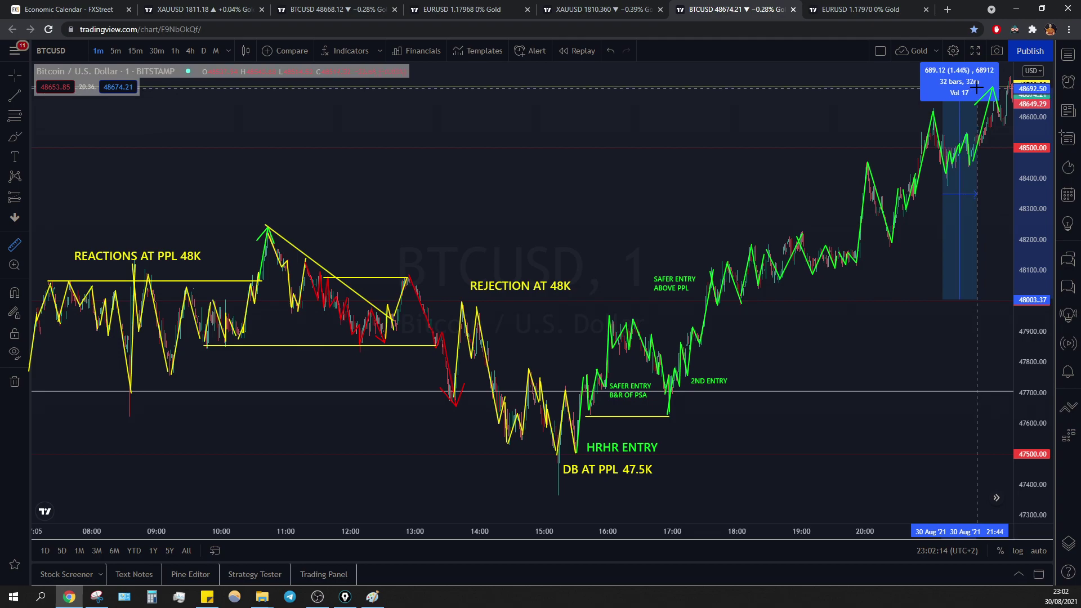
{"action": "left_click", "coordinate": [911, 255]}
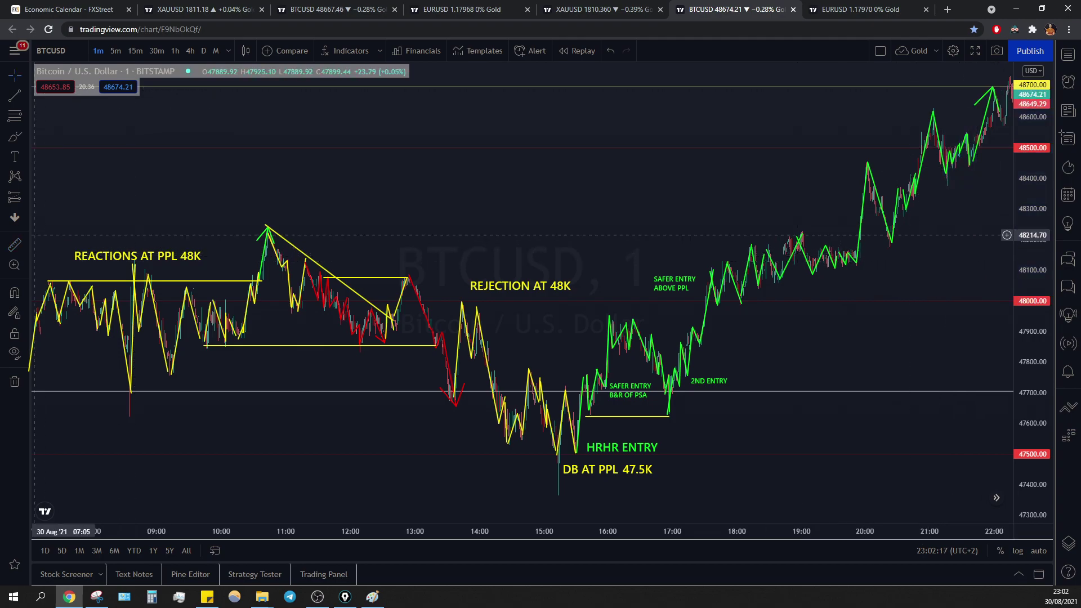
Measure the price moves up to the 48700 line from the 47700 line and from the HRHR entry at about 47520.
{"action": "left_click", "coordinate": [14, 245]}
{"action": "left_click", "coordinate": [710, 390]}
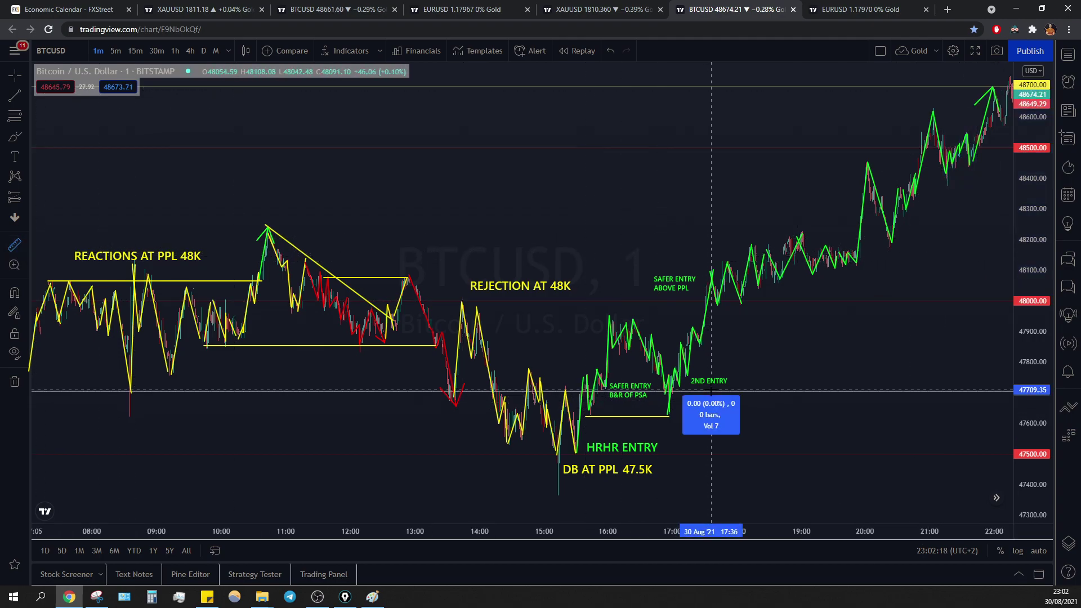
{"action": "left_click", "coordinate": [756, 83]}
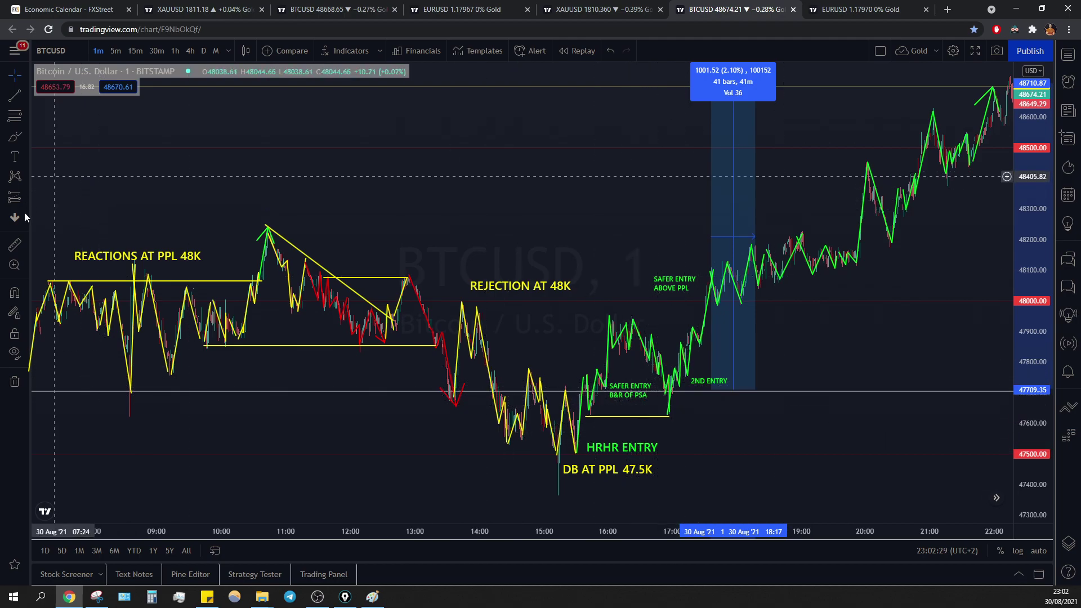
{"action": "left_click", "coordinate": [17, 245]}
{"action": "left_click", "coordinate": [666, 446]}
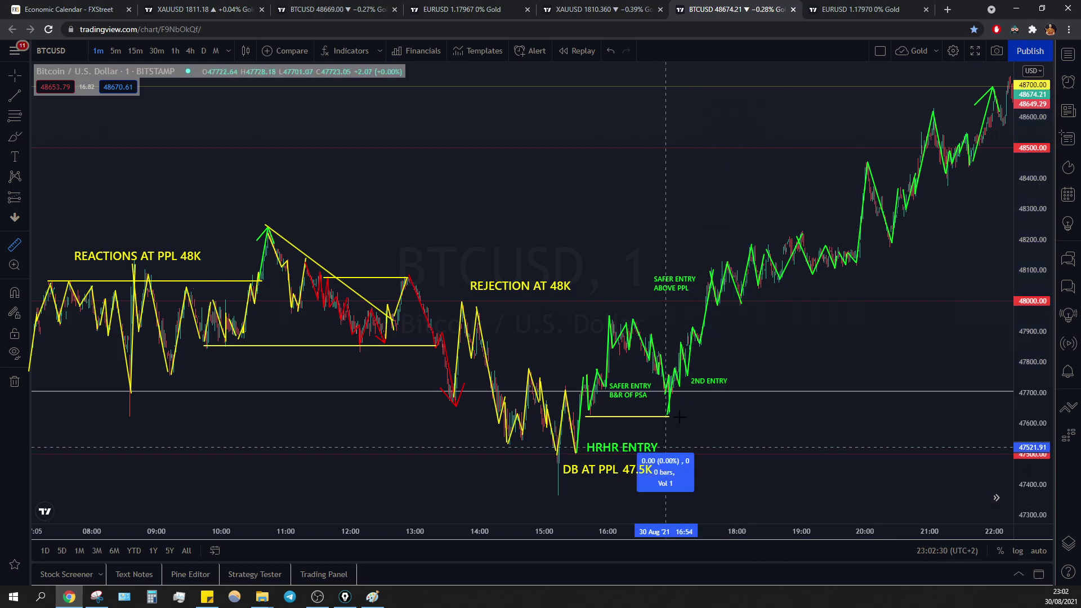
{"action": "left_click", "coordinate": [782, 83]}
{"action": "left_click", "coordinate": [795, 133]}
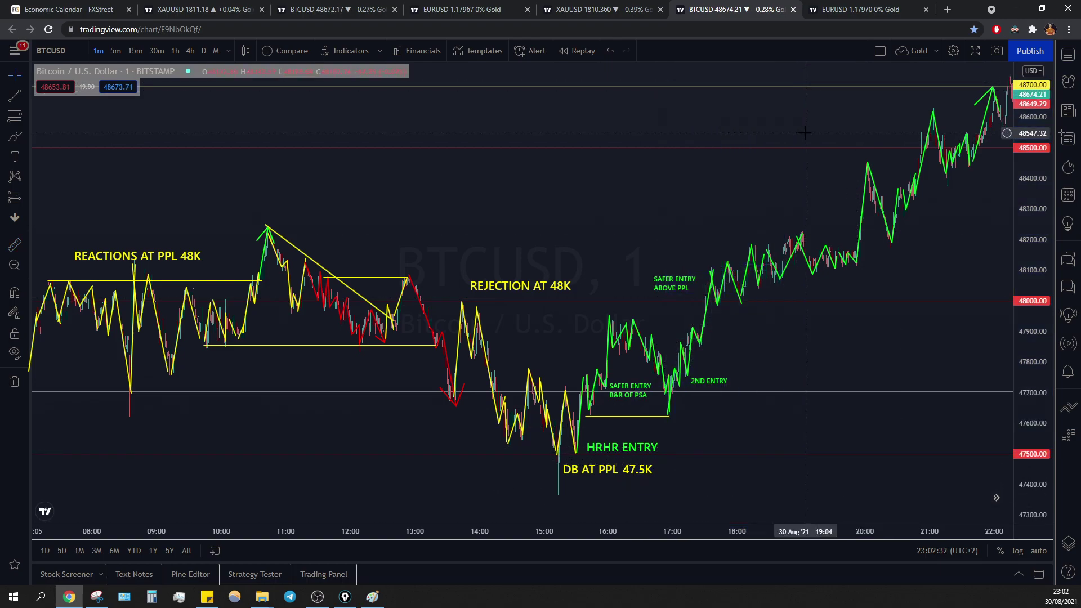
{"action": "left_click_drag", "start_coordinate": [501, 126], "coordinate": [498, 125]}
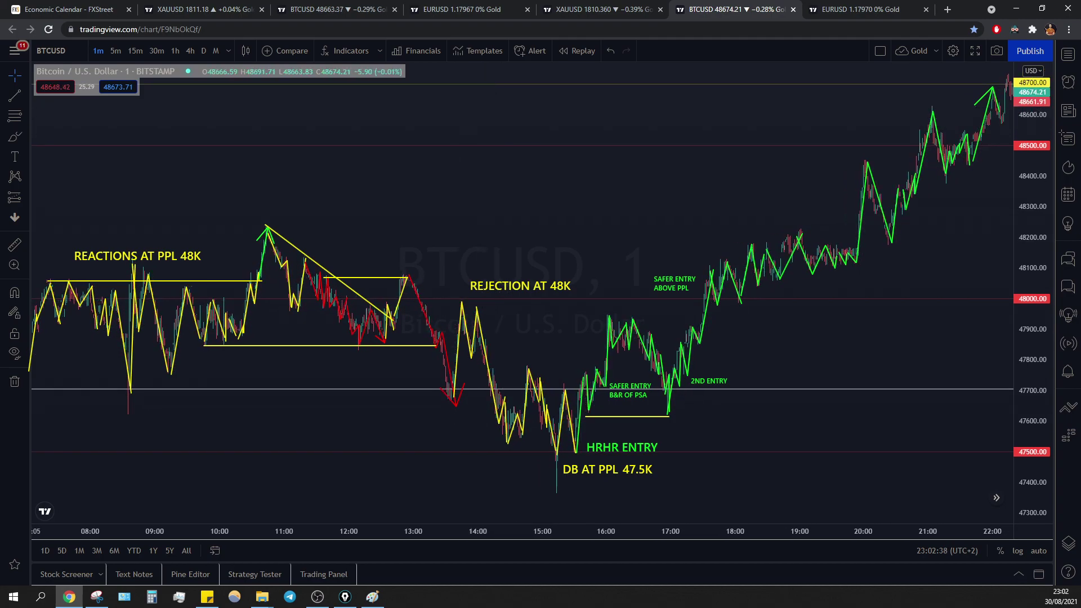
{"action": "key", "text": "ctrl+shift+1"}
{"action": "key", "text": "ctrl+shift+1"}
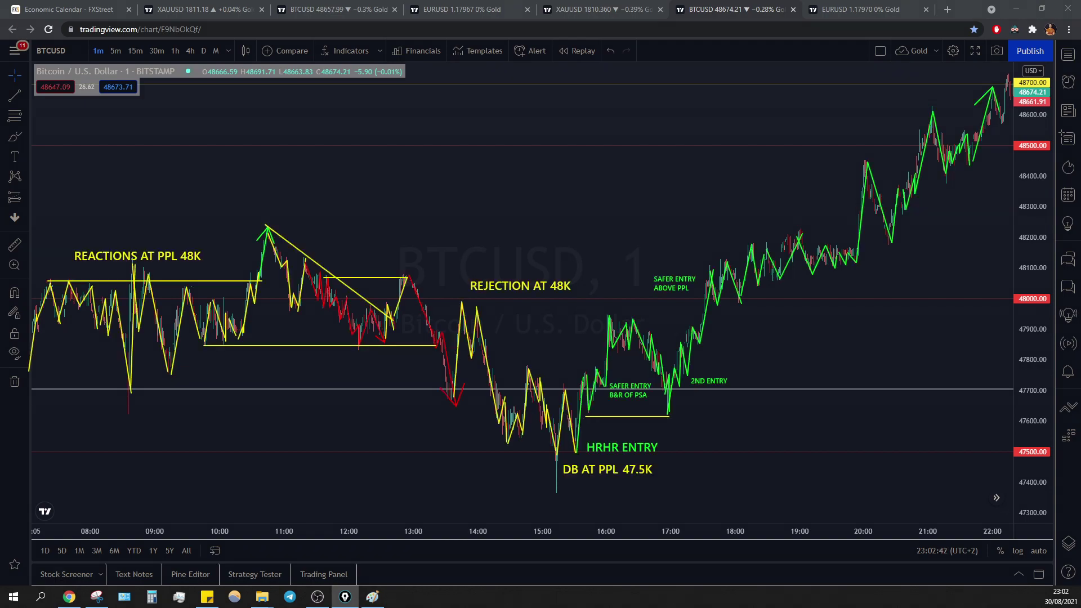
{"action": "key", "text": "alt+Tab"}
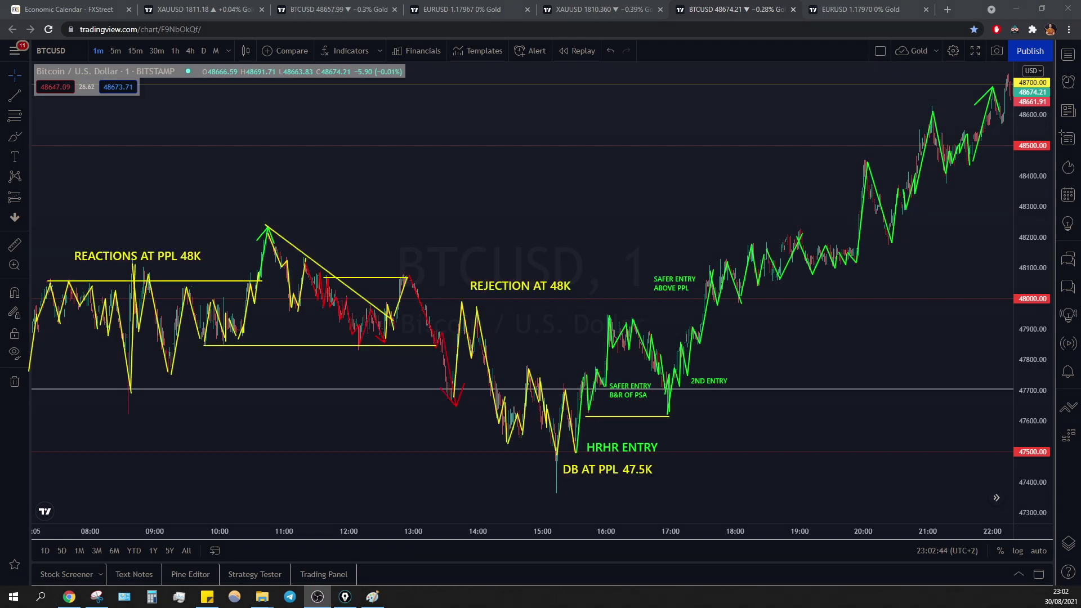